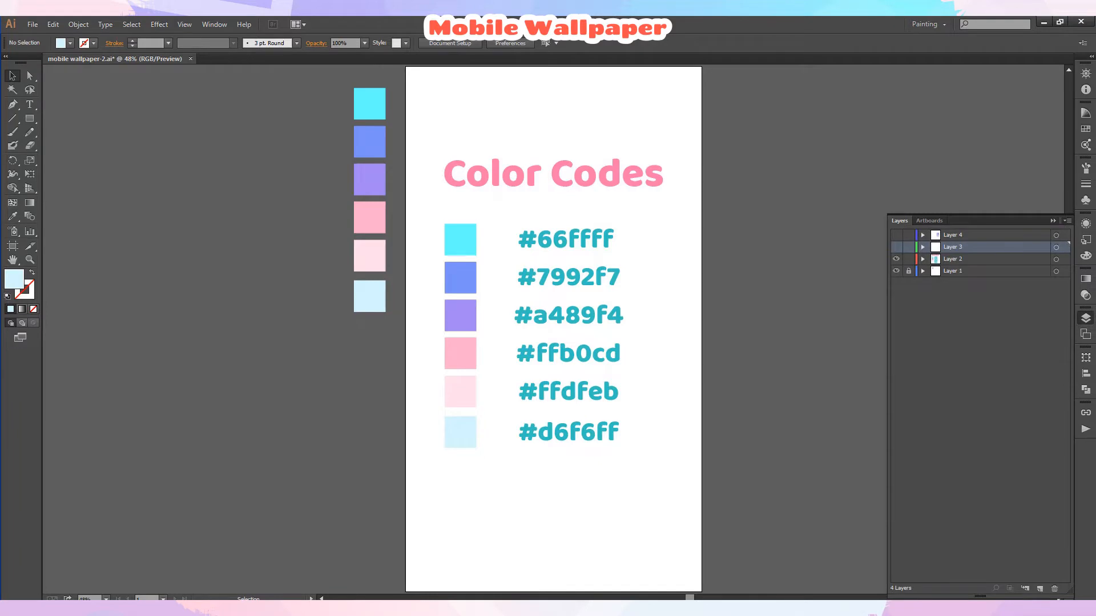
Copy the six color swatch squares and hide Layer 2 containing the color codes.
{"action": "left_click", "coordinate": [461, 243]}
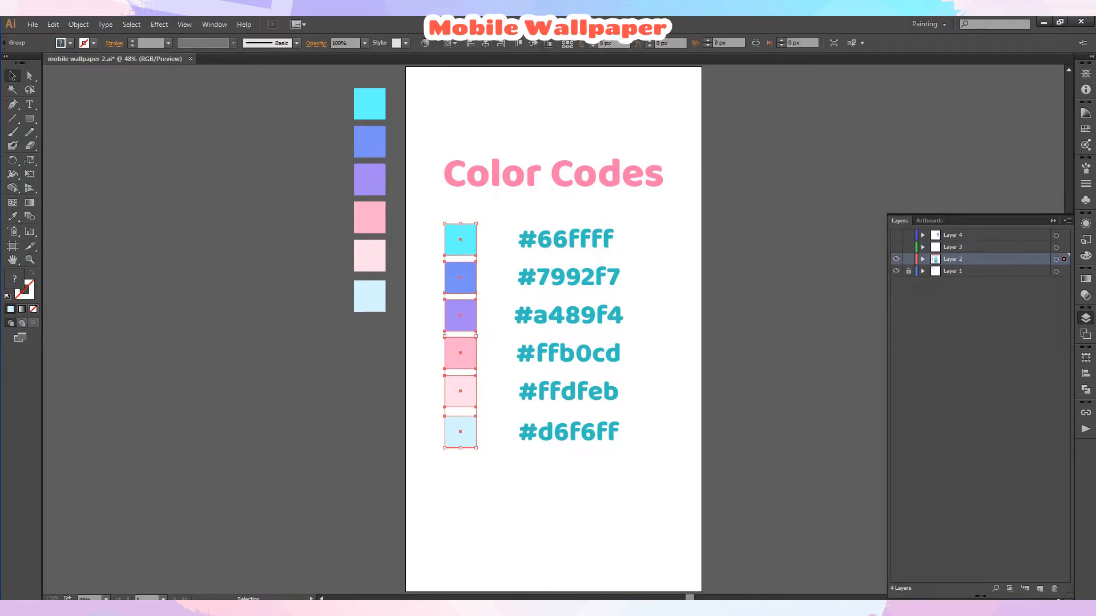
{"action": "left_click", "coordinate": [53, 25]}
{"action": "left_click", "coordinate": [74, 83]}
{"action": "left_click", "coordinate": [896, 259]}
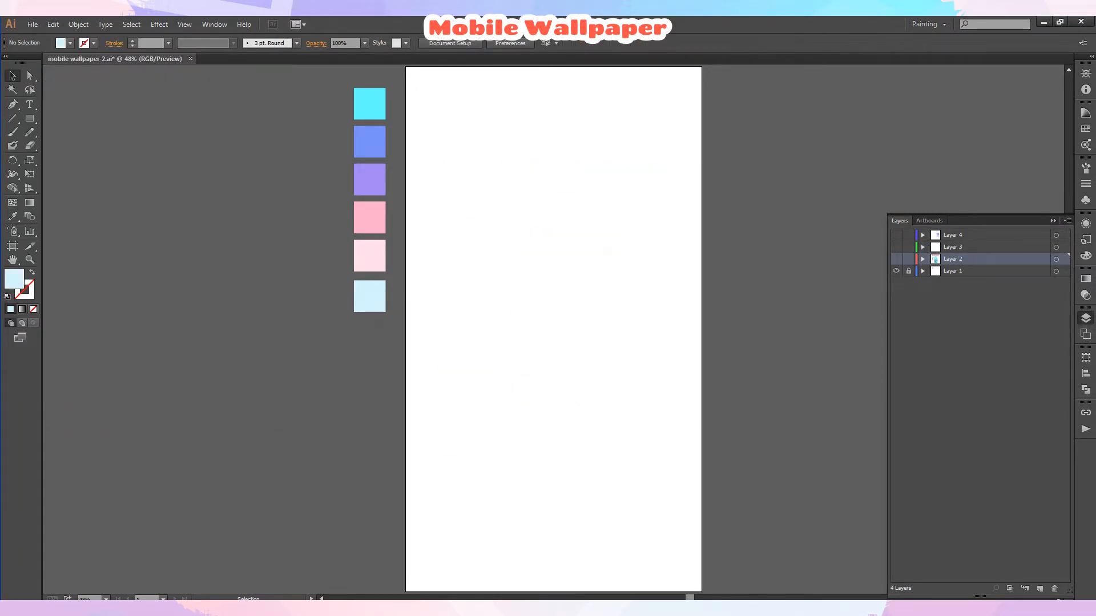
{"action": "left_click", "coordinate": [1085, 318]}
Paste the swatch squares and move the column off the artboard to its right.
{"action": "left_click", "coordinate": [53, 24]}
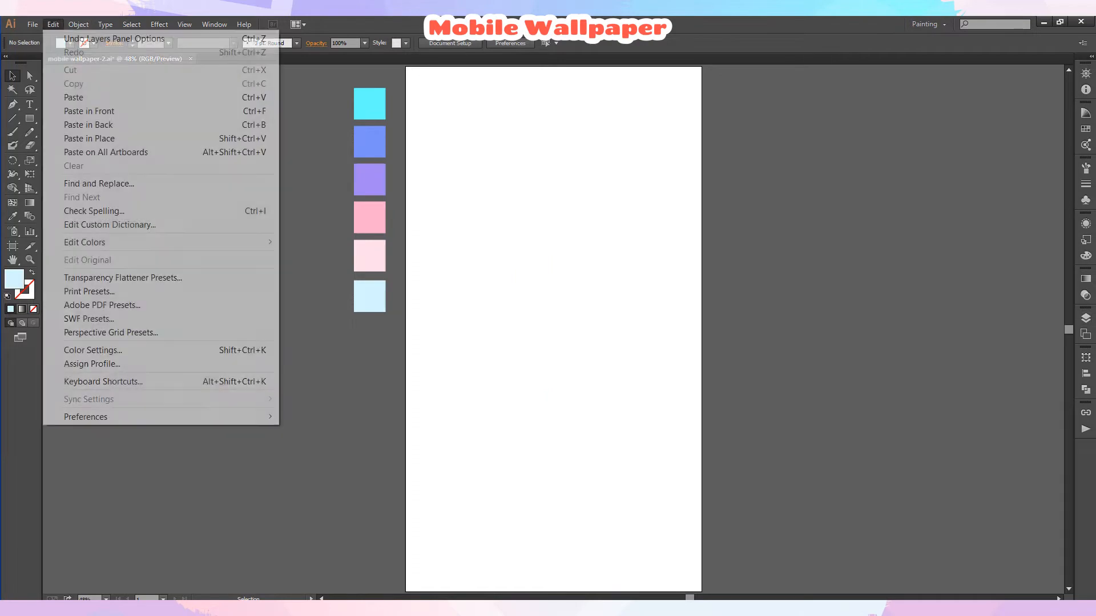
{"action": "left_click", "coordinate": [80, 97]}
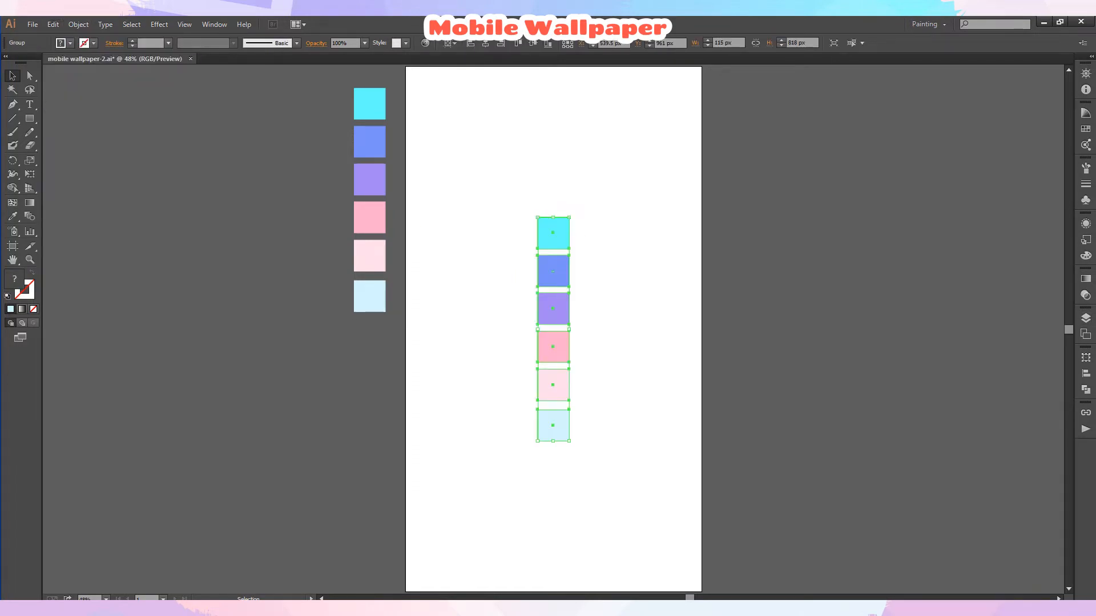
{"action": "left_click_drag", "start_coordinate": [554, 234], "coordinate": [757, 236]}
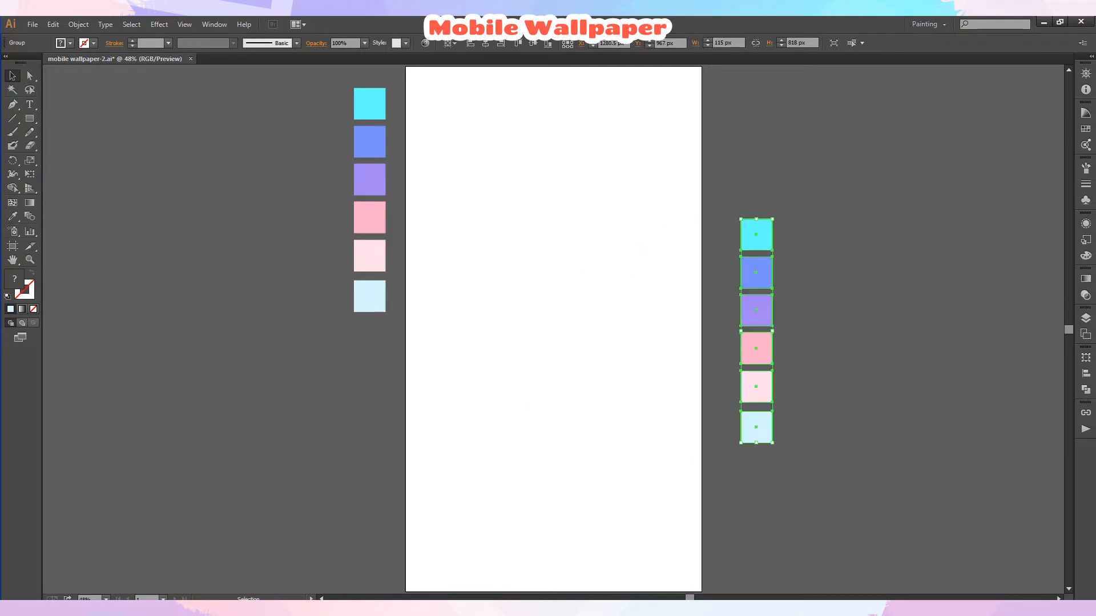
{"action": "key", "text": "ctrl+shift+a"}
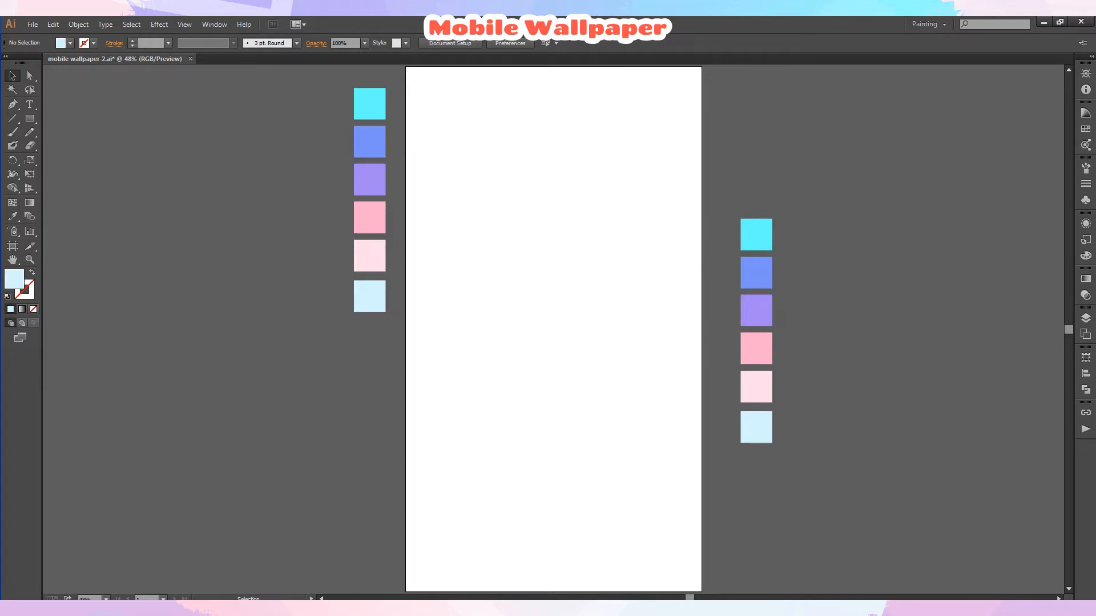
Draw a light blue rectangle about 219 × 460 px on the artboard.
{"action": "key", "text": "m"}
{"action": "key", "text": "a"}
{"action": "key", "text": "m"}
{"action": "left_click_drag", "start_coordinate": [486, 221], "coordinate": [546, 348]}
{"action": "key", "text": "ctrl+equal"}
{"action": "key", "text": "ctrl+equal"}
{"action": "key", "text": "ctrl+equal"}
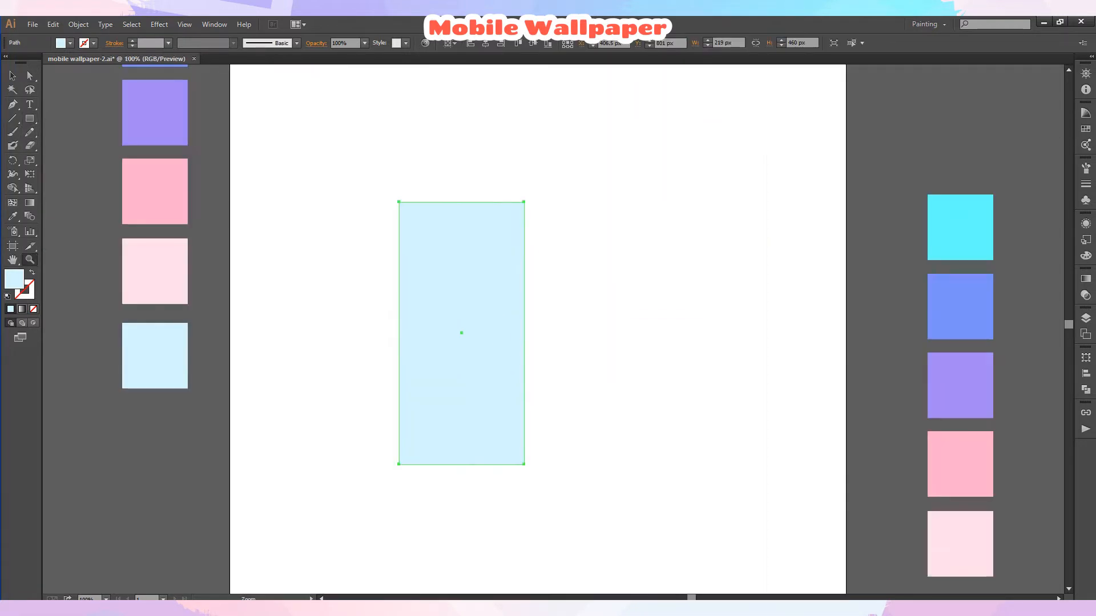
Rotate the rectangle by 45°.
{"action": "key", "text": "v"}
{"action": "right_click", "coordinate": [467, 304]}
{"action": "mouse_move", "coordinate": [506, 465]}
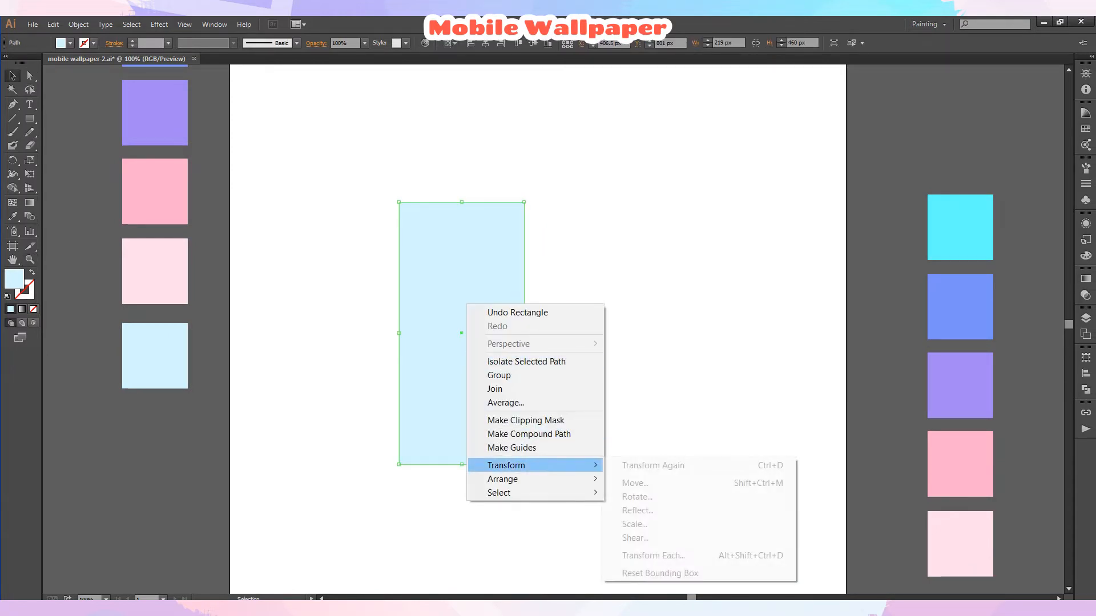
{"action": "left_click", "coordinate": [637, 497]}
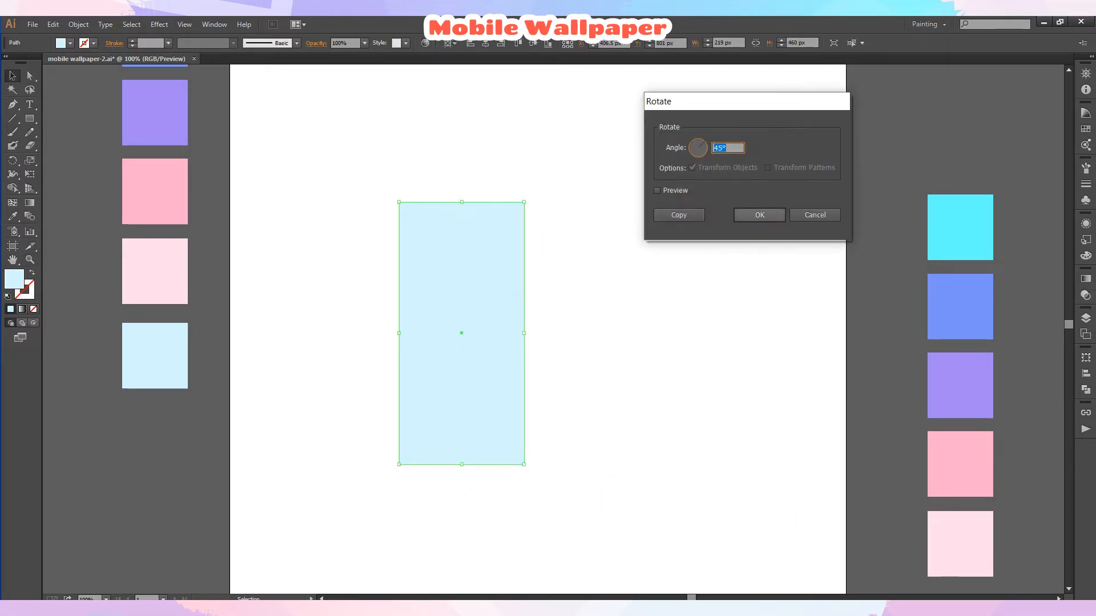
{"action": "left_click", "coordinate": [759, 215]}
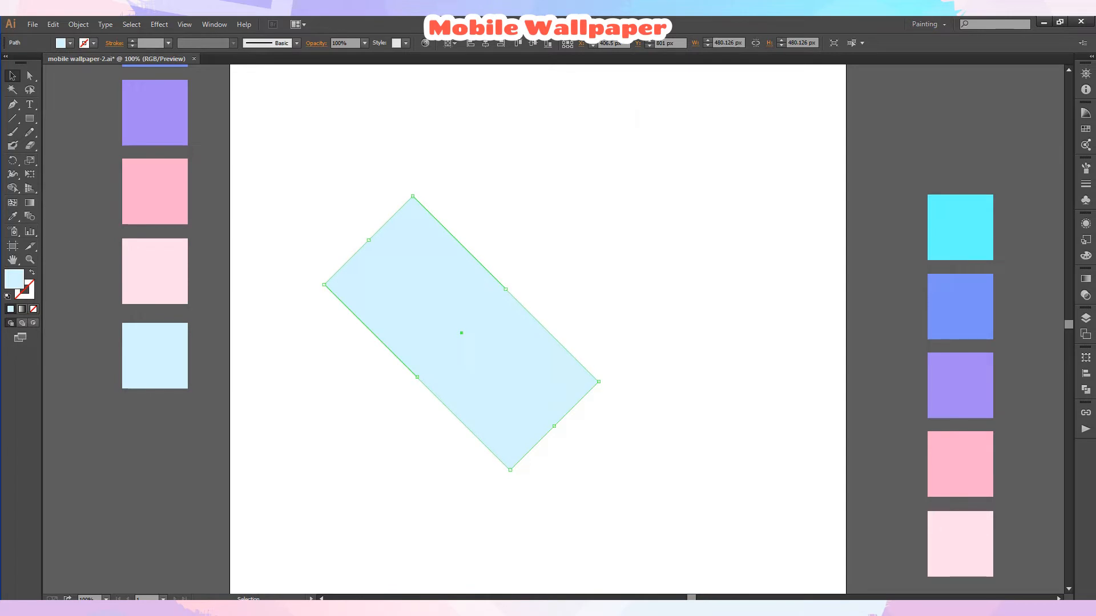
{"action": "key", "text": "ctrl+shift+a"}
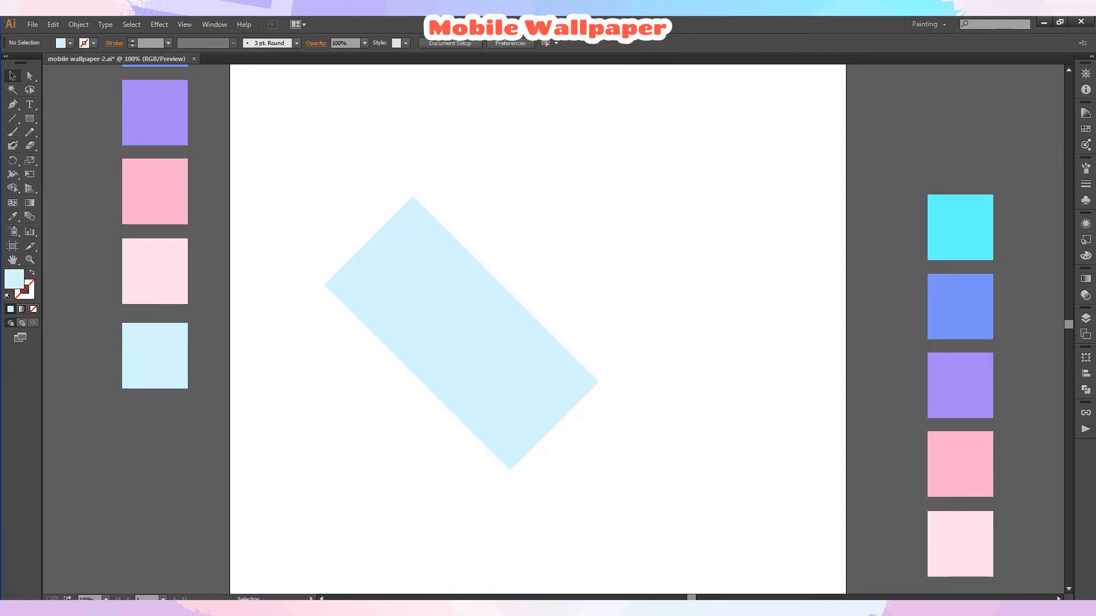
Create a vertically reflected copy of the rotated rectangle.
{"action": "left_click", "coordinate": [478, 308]}
{"action": "right_click", "coordinate": [478, 308]}
{"action": "mouse_move", "coordinate": [518, 470]}
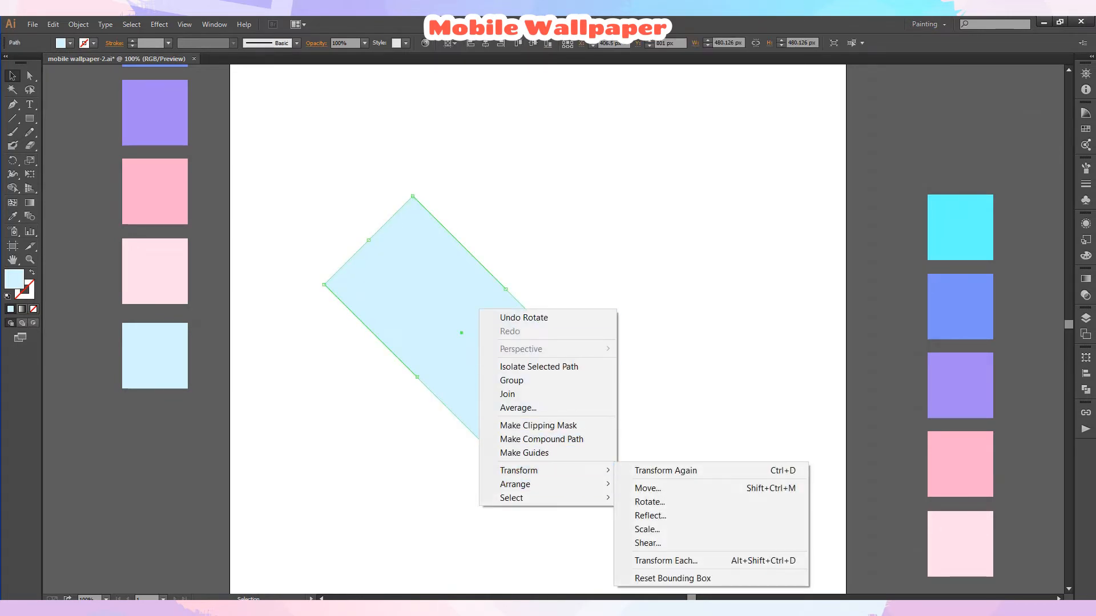
{"action": "left_click", "coordinate": [647, 515]}
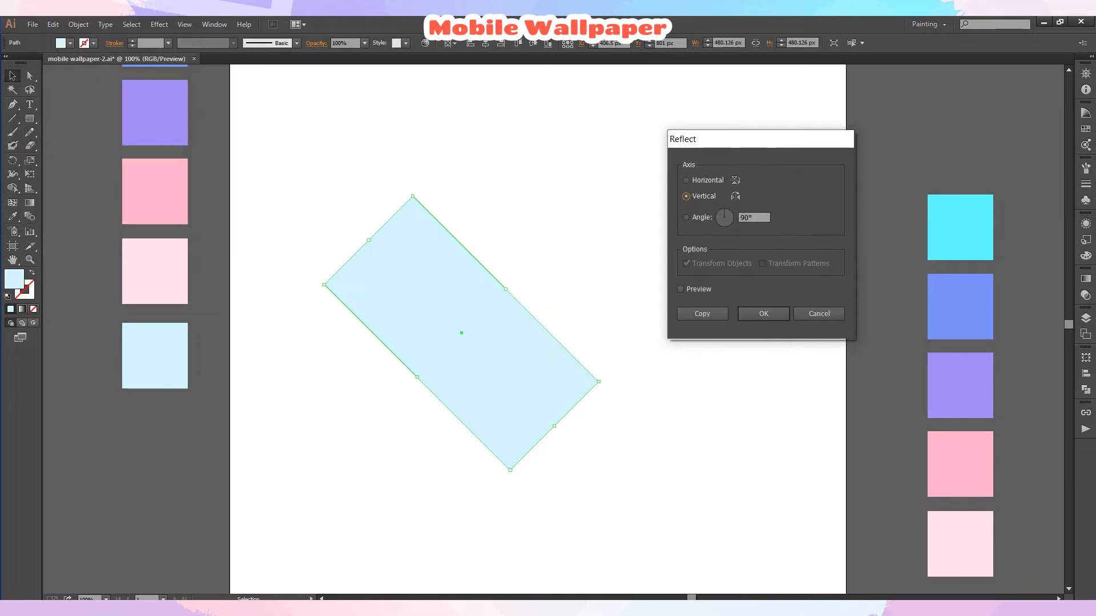
{"action": "left_click", "coordinate": [702, 314]}
Select both rectangles and apply a Round Corners effect with a 100 px radius.
{"action": "left_click_drag", "start_coordinate": [341, 162], "coordinate": [616, 418]}
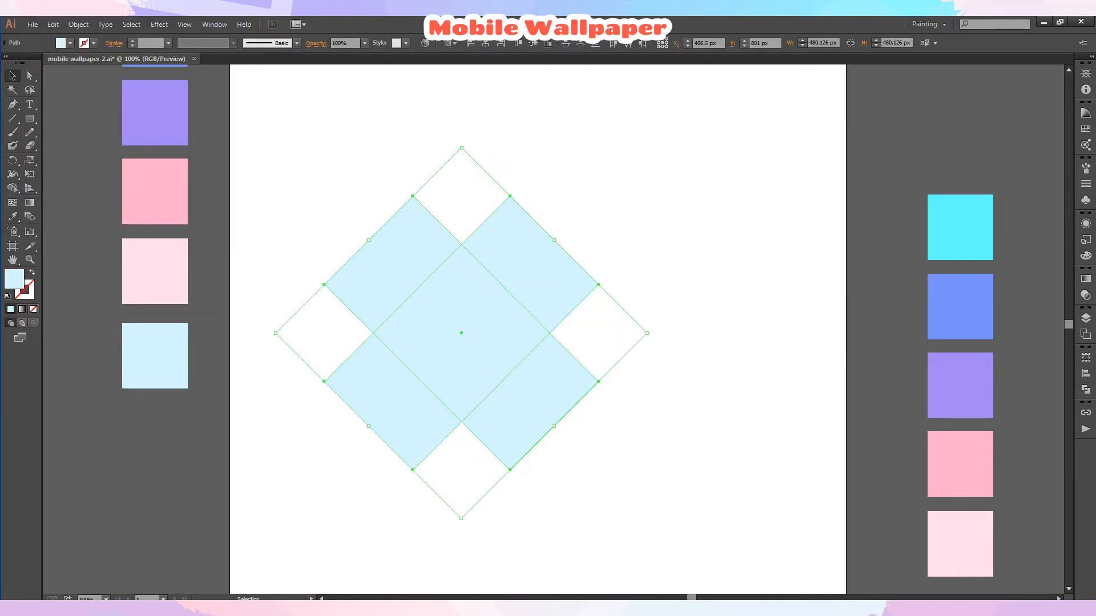
{"action": "left_click", "coordinate": [159, 24]}
{"action": "mouse_move", "coordinate": [179, 207]}
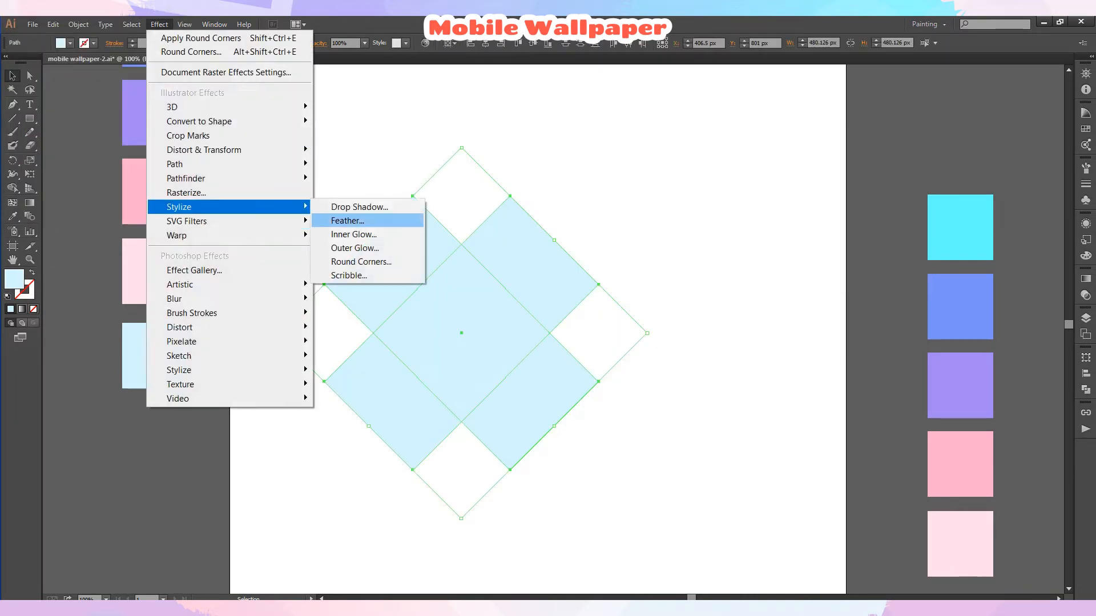
{"action": "left_click", "coordinate": [347, 220]}
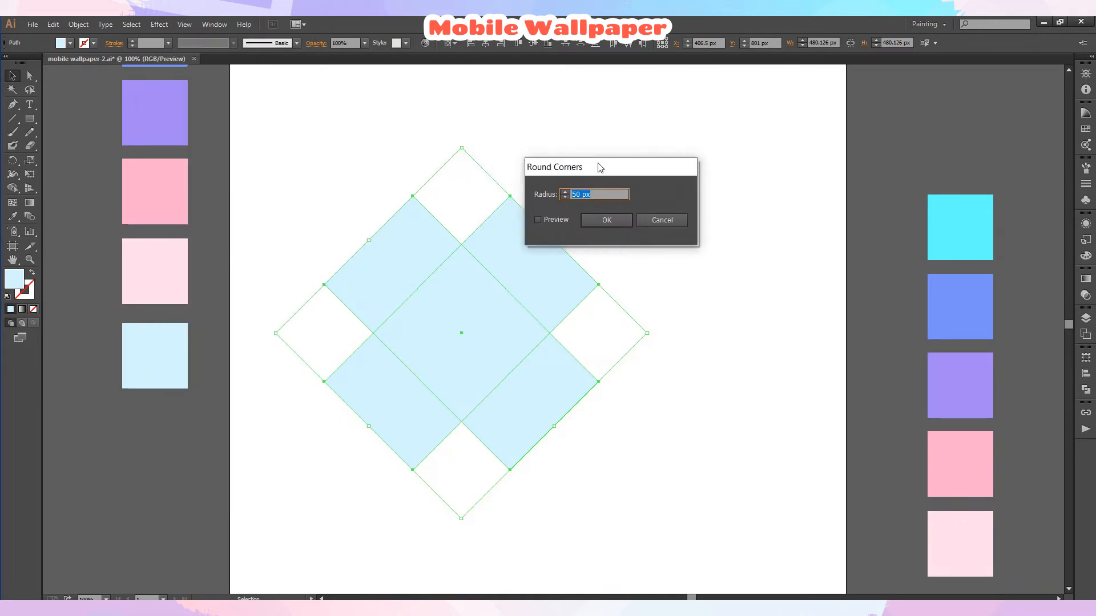
{"action": "left_click_drag", "start_coordinate": [599, 166], "coordinate": [734, 202]}
{"action": "left_click", "coordinate": [690, 227]}
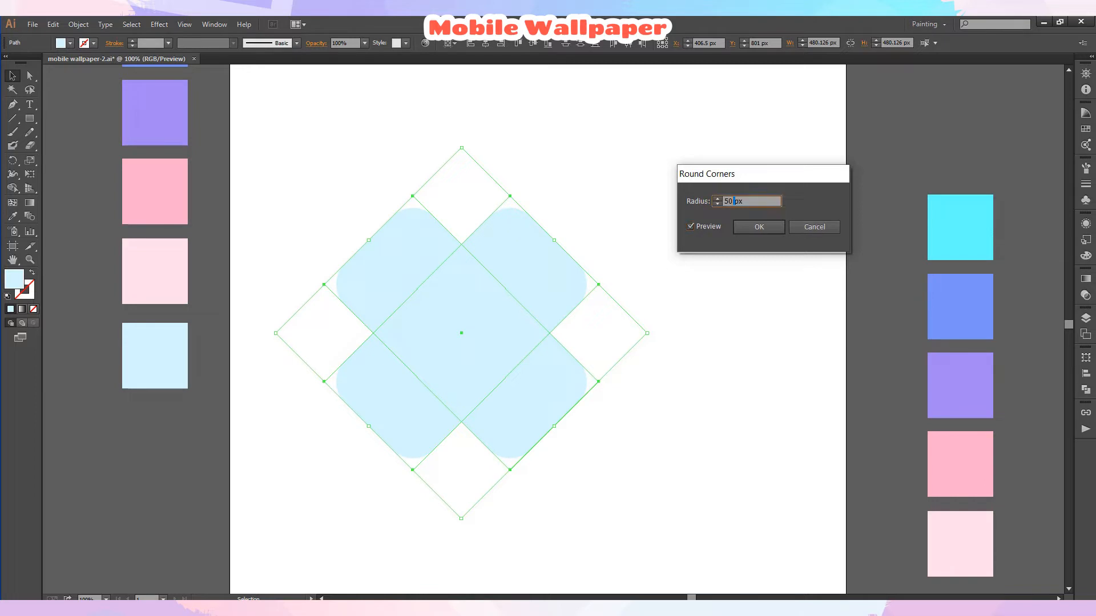
{"action": "type", "text": "80"}
{"action": "key", "text": "Tab"}
{"action": "key", "text": "shift+Tab"}
{"action": "type", "text": "10"}
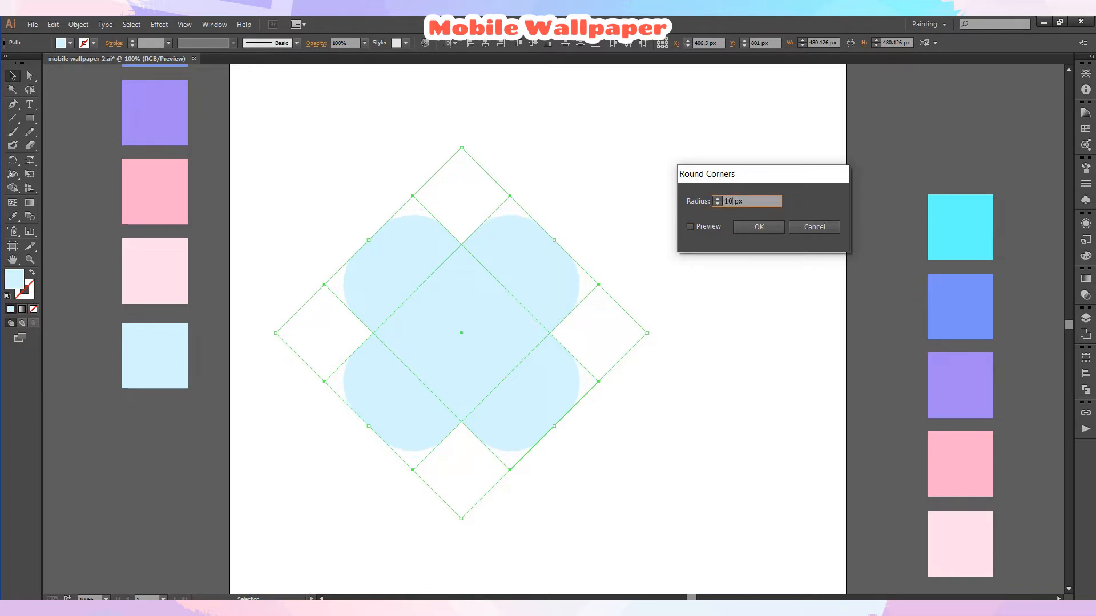
{"action": "type", "text": "0"}
{"action": "key", "text": "Tab"}
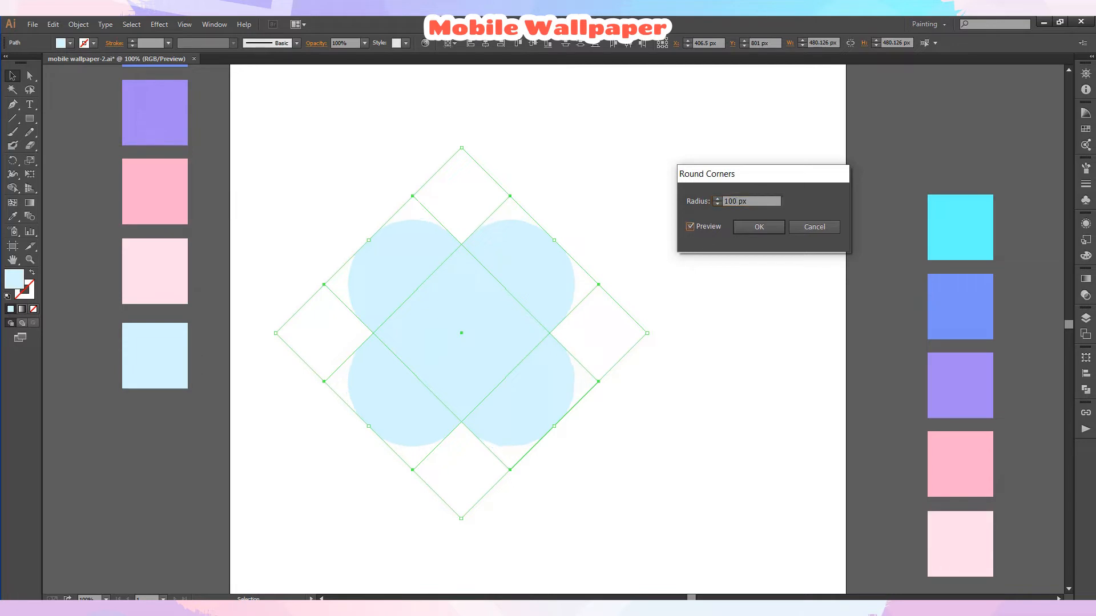
{"action": "key", "text": "Return"}
Expand the appearance of both rounded rectangles.
{"action": "key", "text": "ctrl+shift+a"}
{"action": "left_click", "coordinate": [510, 285]}
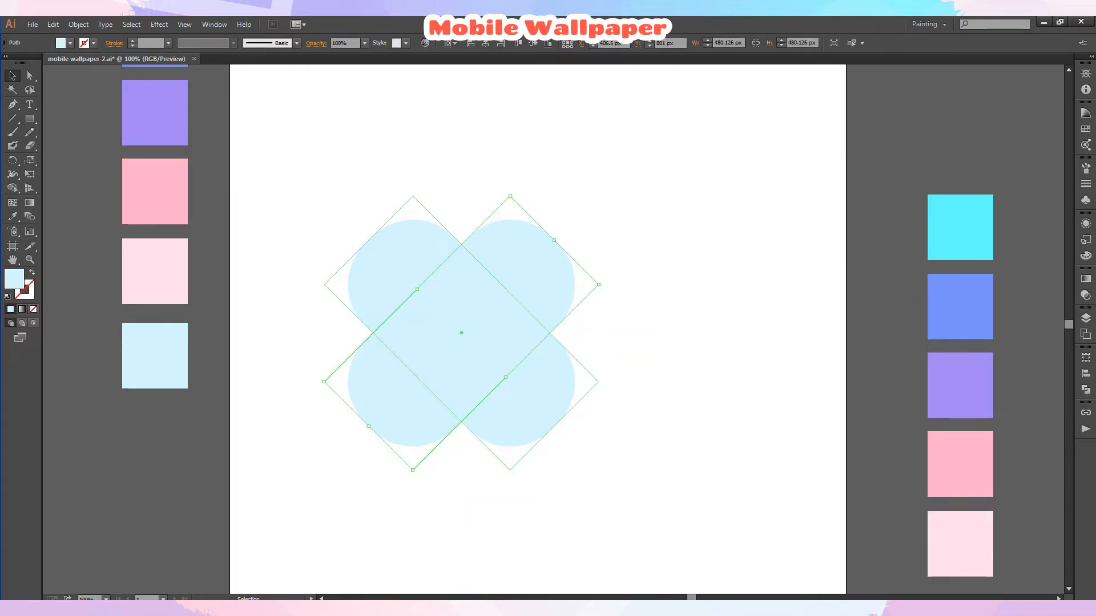
{"action": "left_click", "coordinate": [413, 284], "text": "shift"}
{"action": "left_click", "coordinate": [78, 24]}
{"action": "left_click", "coordinate": [124, 170]}
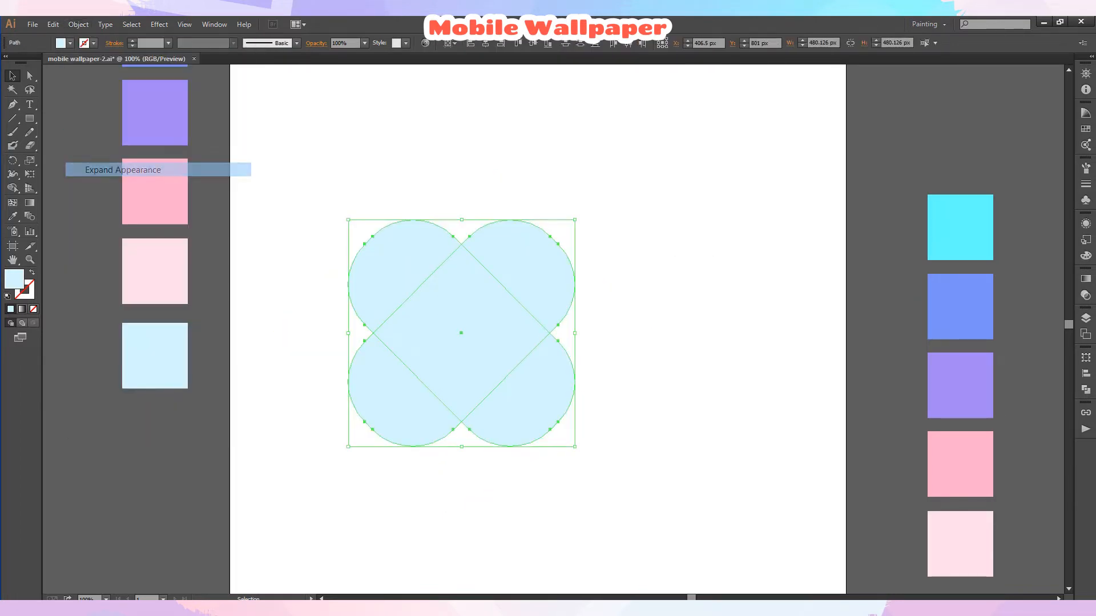
Merge the overlapping upper parts of the shapes with the Shape Builder tool.
{"action": "left_click", "coordinate": [1086, 390]}
{"action": "key", "text": "shift+m"}
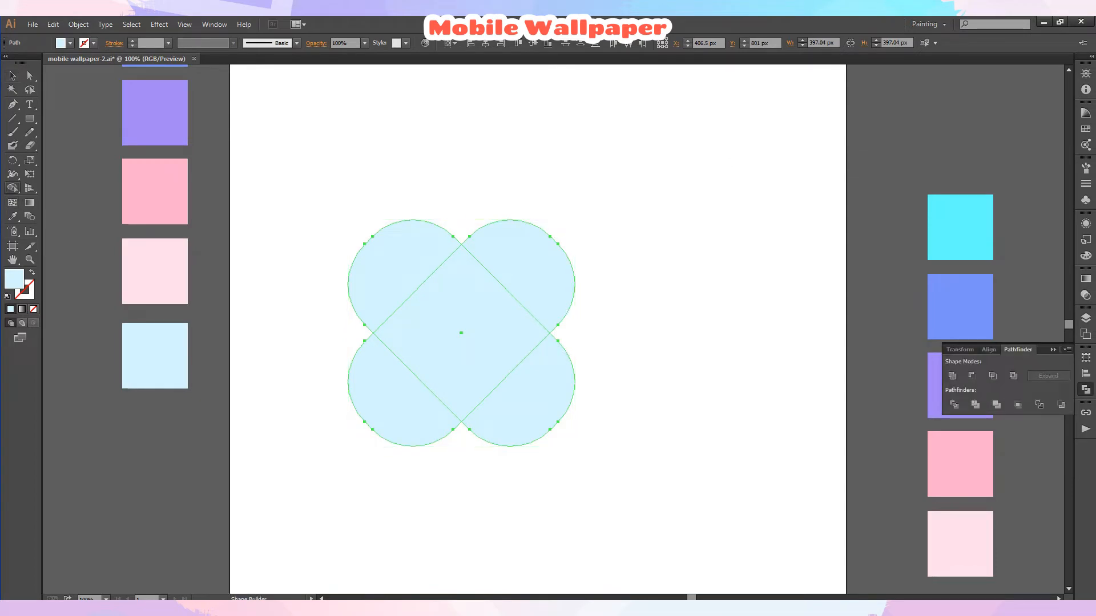
{"action": "left_click", "coordinate": [531, 397]}
Delete the two lower rounded lobes so the shape forms a heart.
{"action": "left_click", "coordinate": [12, 76]}
{"action": "left_click", "coordinate": [308, 342]}
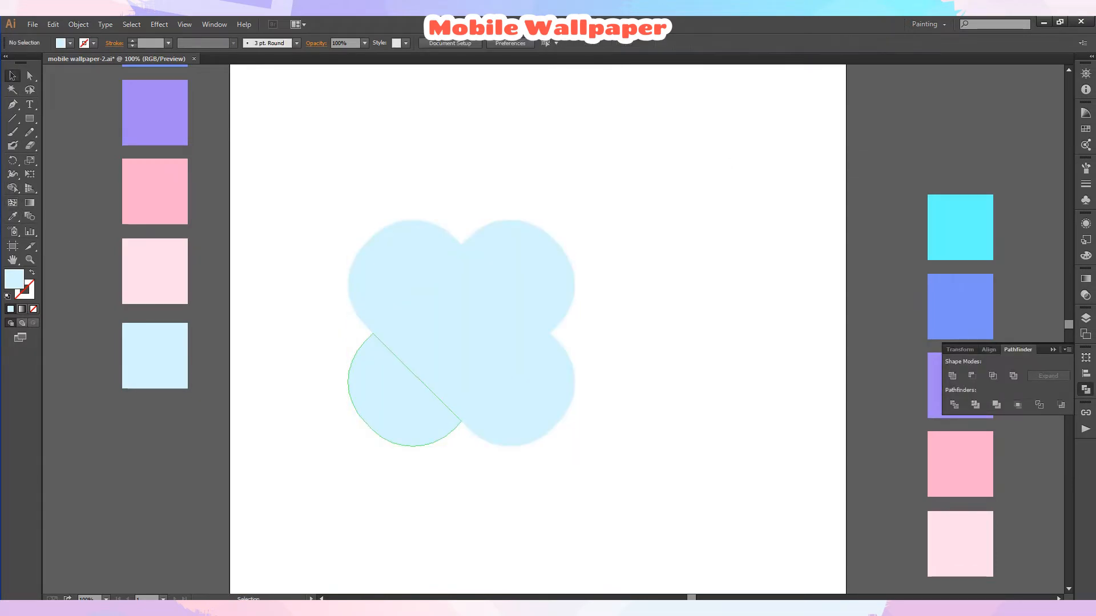
{"action": "left_click", "coordinate": [400, 393]}
{"action": "key", "text": "Delete"}
{"action": "left_click", "coordinate": [525, 397]}
{"action": "key", "text": "Delete"}
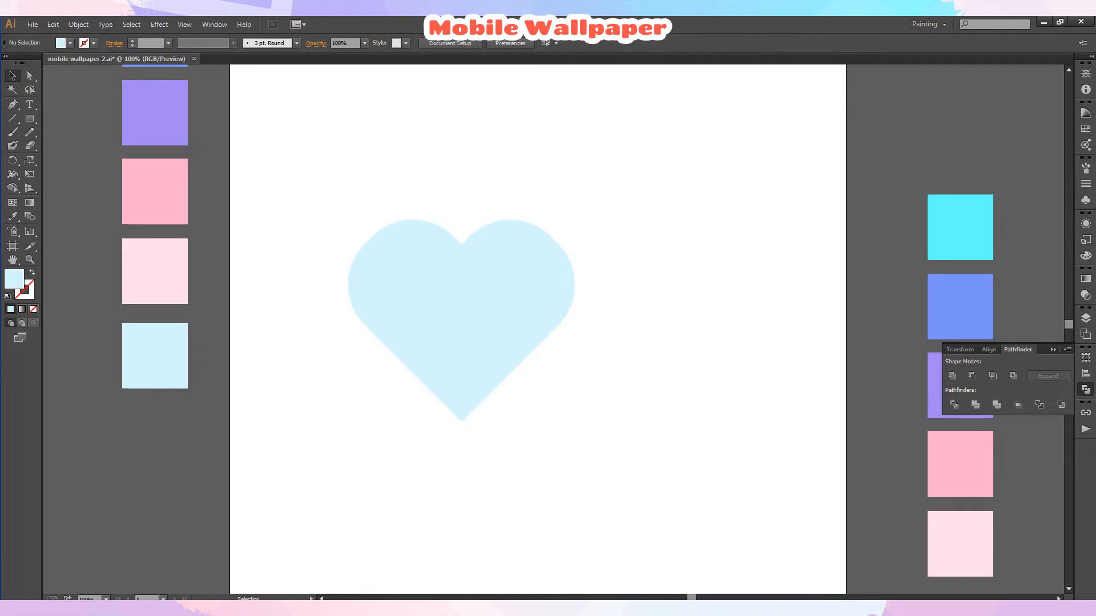
Unite all heart pieces into a single shape with Pathfinder.
{"action": "left_click_drag", "start_coordinate": [383, 194], "coordinate": [587, 361]}
{"action": "left_click", "coordinate": [952, 375]}
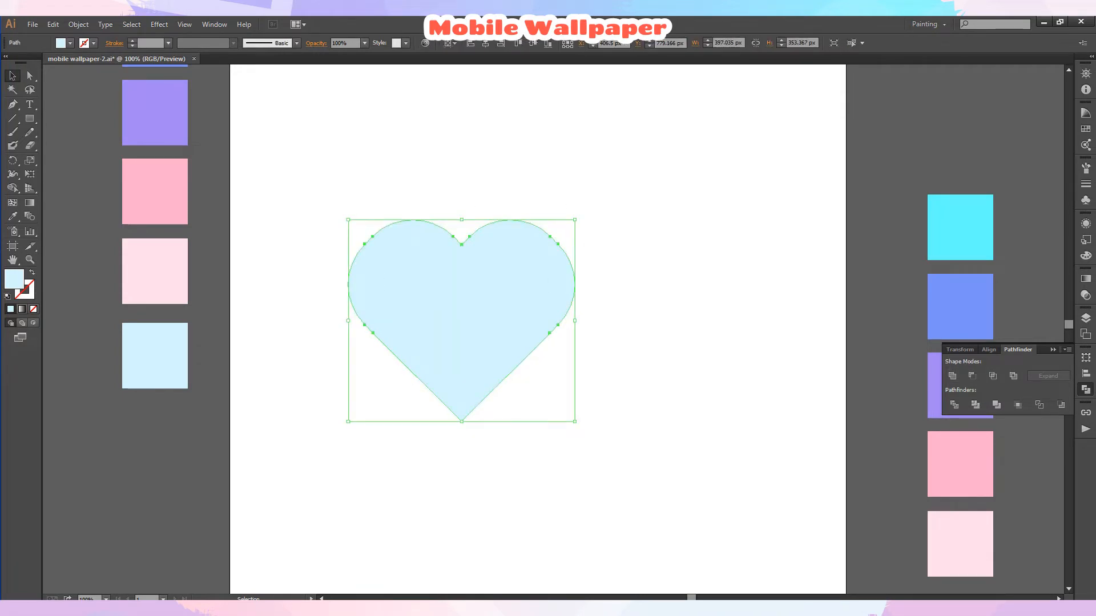
{"action": "left_click", "coordinate": [1085, 390]}
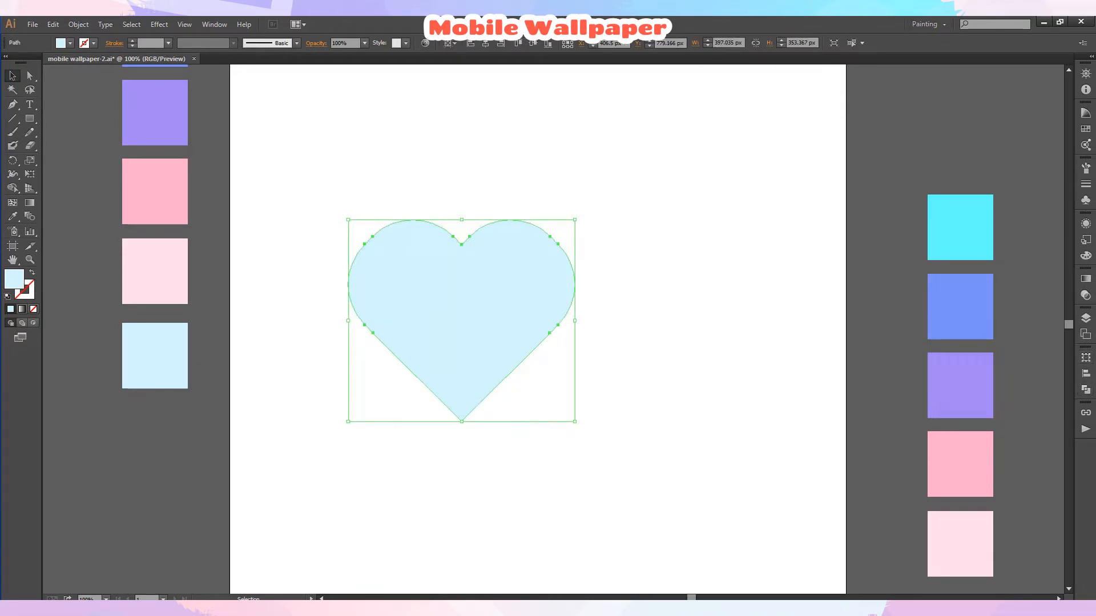
Move the heart horizontally to the center of the artboard.
{"action": "left_click", "coordinate": [674, 353]}
{"action": "left_click_drag", "start_coordinate": [461, 319], "coordinate": [539, 320]}
{"action": "left_click", "coordinate": [713, 354]}
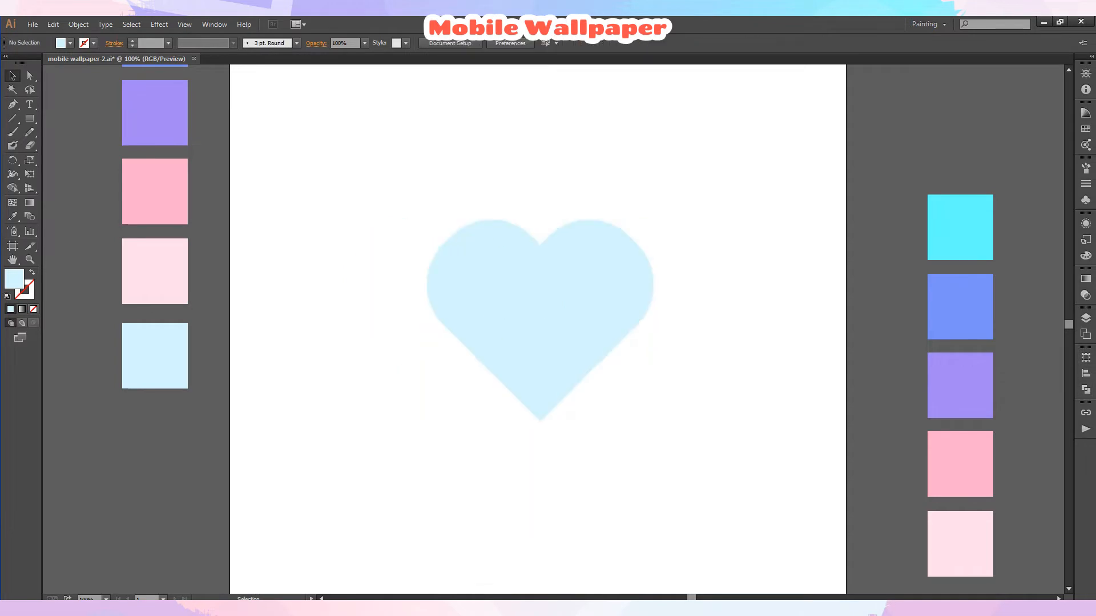
Fill the heart with the pink swatch color using the Eyedropper.
{"action": "left_click", "coordinate": [539, 320]}
{"action": "left_click", "coordinate": [12, 216]}
{"action": "left_click", "coordinate": [154, 192]}
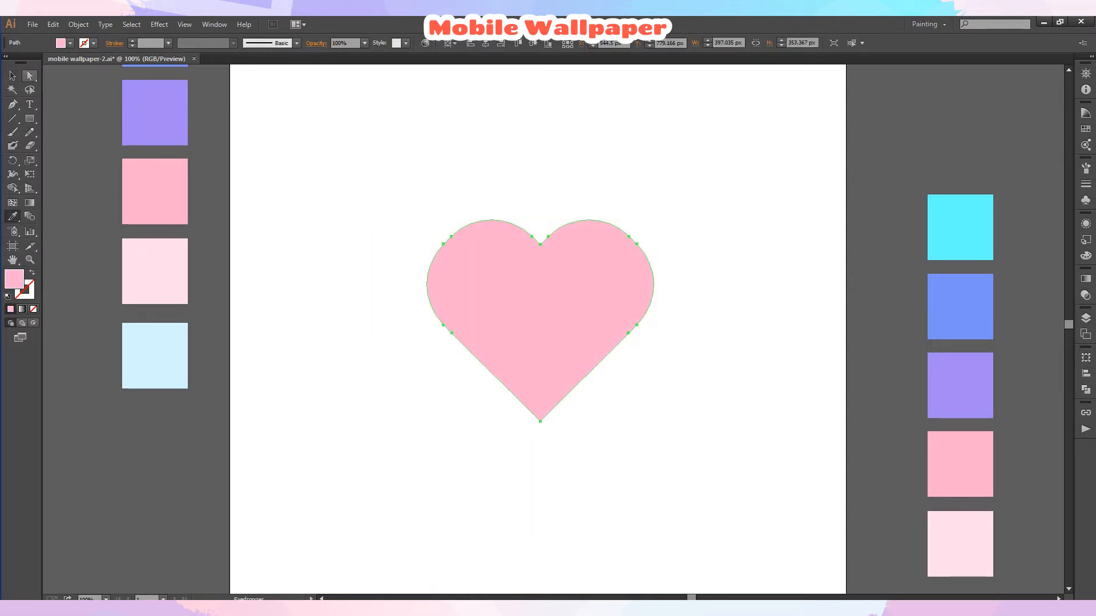
{"action": "left_click", "coordinate": [13, 76]}
{"action": "left_click", "coordinate": [342, 188]}
Swap the heart's fill and stroke so it becomes a pink outline.
{"action": "scroll", "coordinate": [540, 329], "scroll_direction": "down", "scroll_amount": 3}
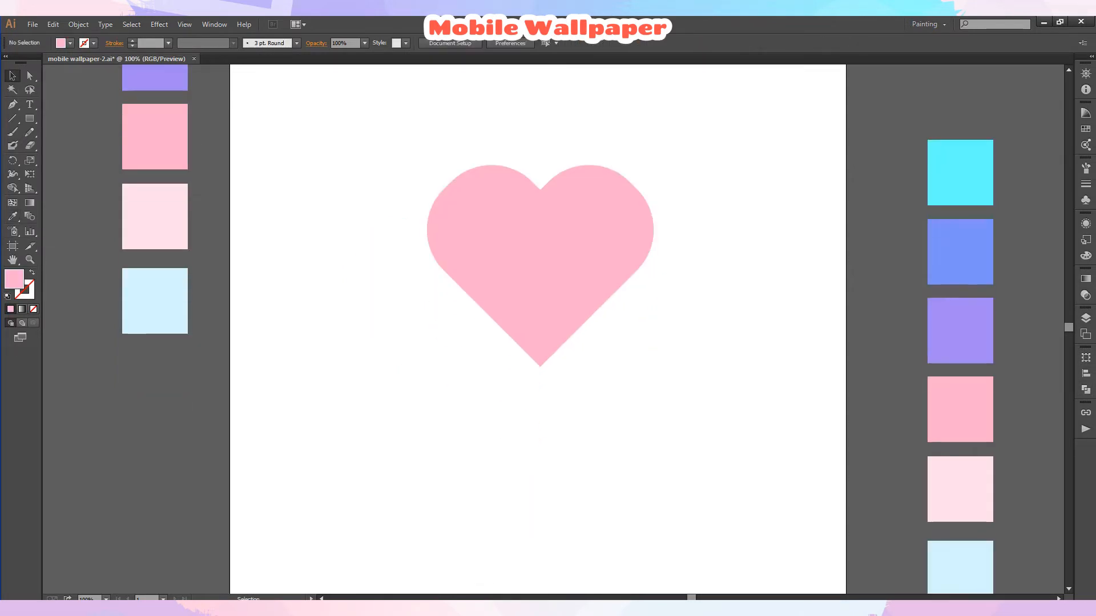
{"action": "scroll", "coordinate": [540, 328], "scroll_direction": "up", "scroll_amount": 2}
{"action": "left_click", "coordinate": [539, 286]}
{"action": "scroll", "coordinate": [539, 285], "scroll_direction": "up", "scroll_amount": 3}
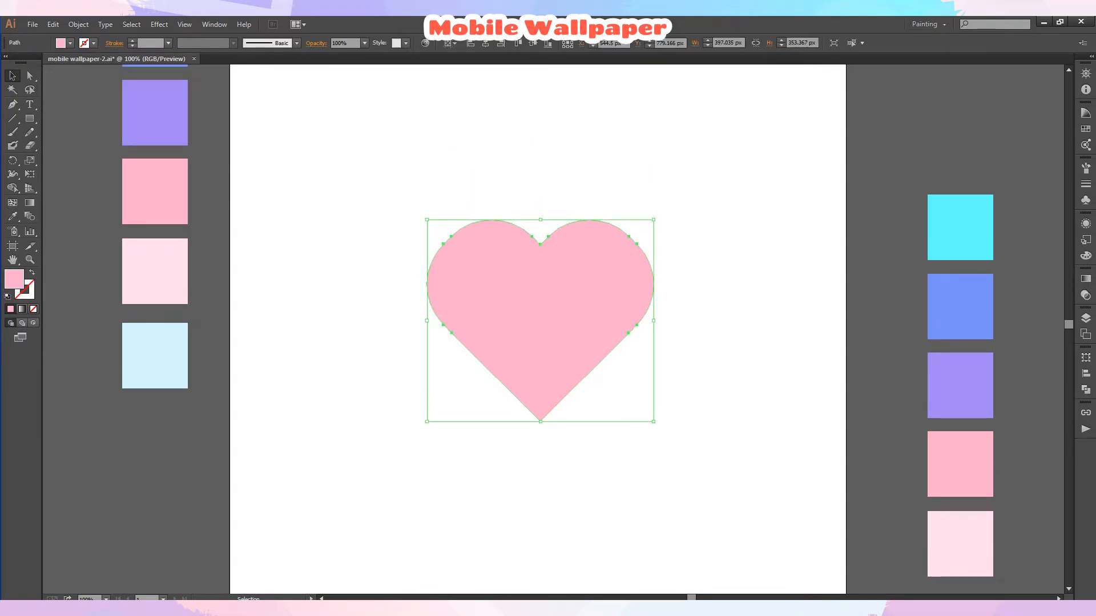
{"action": "key", "text": "shift+x"}
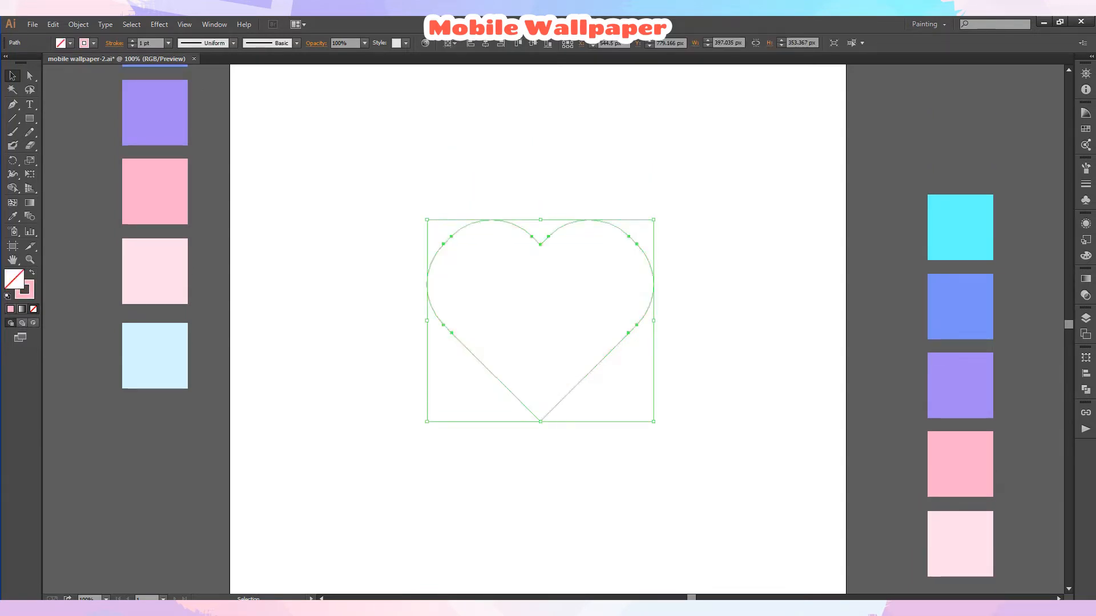
{"action": "key", "text": "ctrl+shift+a"}
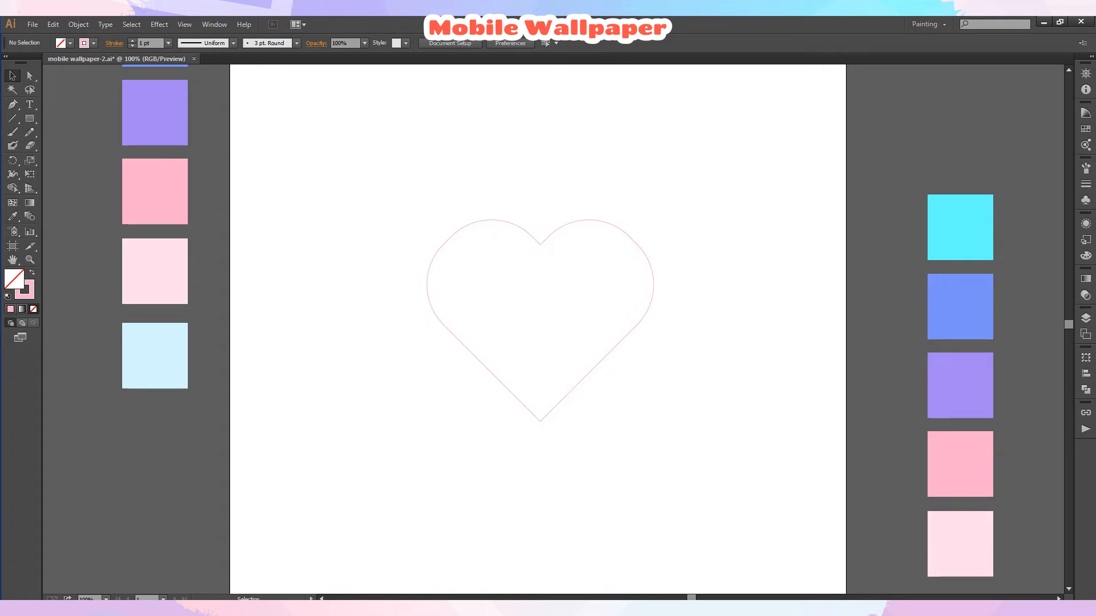
Move the copied swatch column onto the artboard's right side beside the heart.
{"action": "key", "text": "z"}
{"action": "left_click", "coordinate": [560, 406]}
{"action": "left_click", "coordinate": [106, 599]}
{"action": "left_click", "coordinate": [130, 588]}
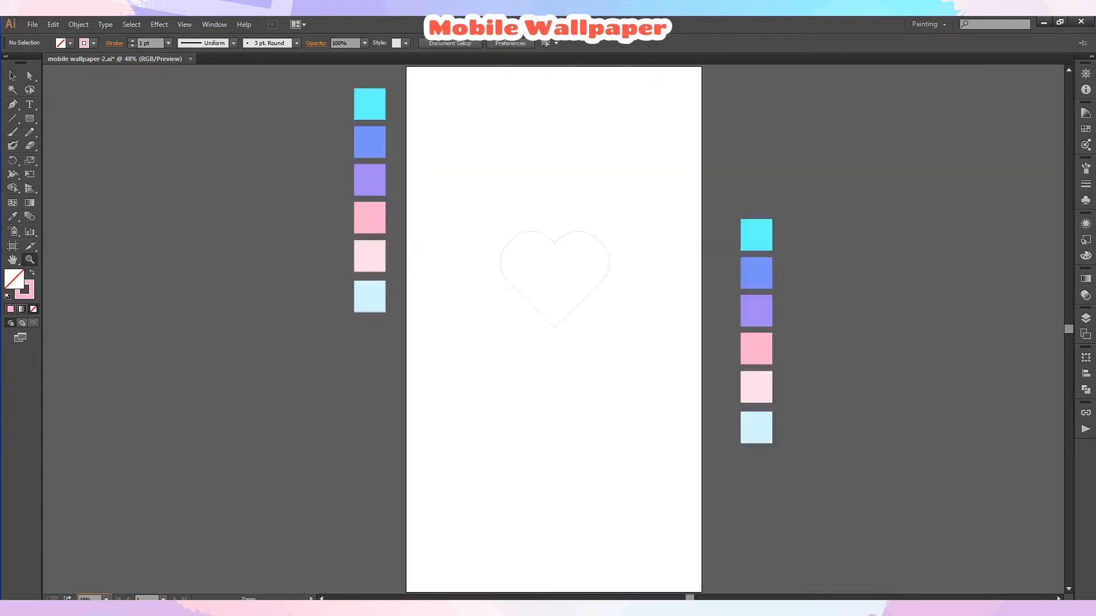
{"action": "left_click", "coordinate": [585, 287]}
{"action": "left_click", "coordinate": [525, 339]}
{"action": "left_click", "coordinate": [12, 76]}
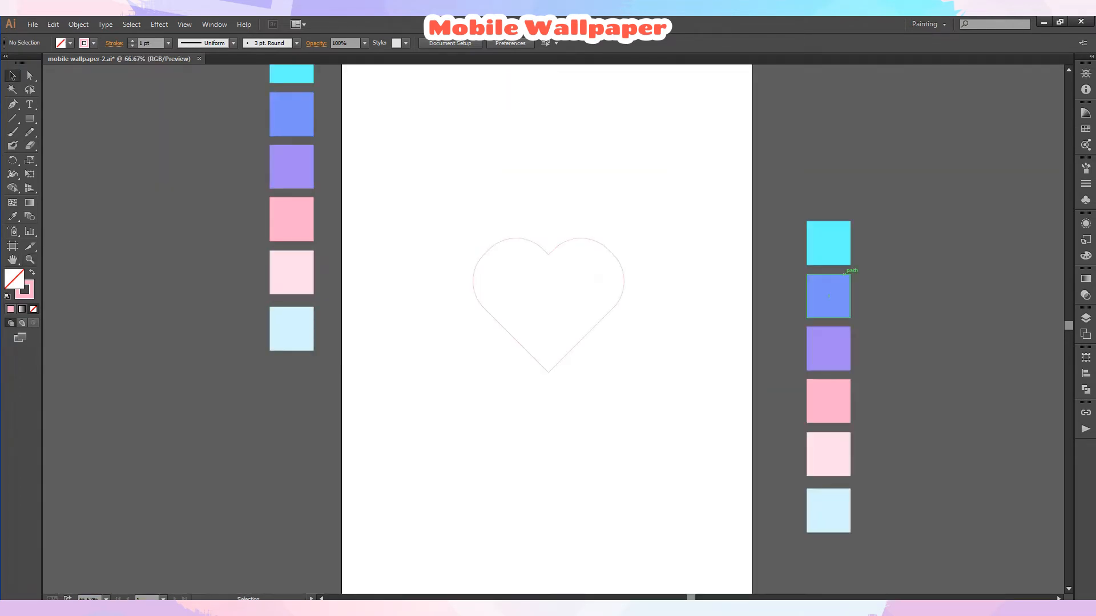
{"action": "left_click", "coordinate": [847, 280]}
{"action": "left_click_drag", "start_coordinate": [847, 281], "coordinate": [708, 259]}
{"action": "left_click", "coordinate": [622, 269]}
{"action": "left_click_drag", "start_coordinate": [549, 239], "coordinate": [549, 239]}
{"action": "left_click", "coordinate": [570, 214]}
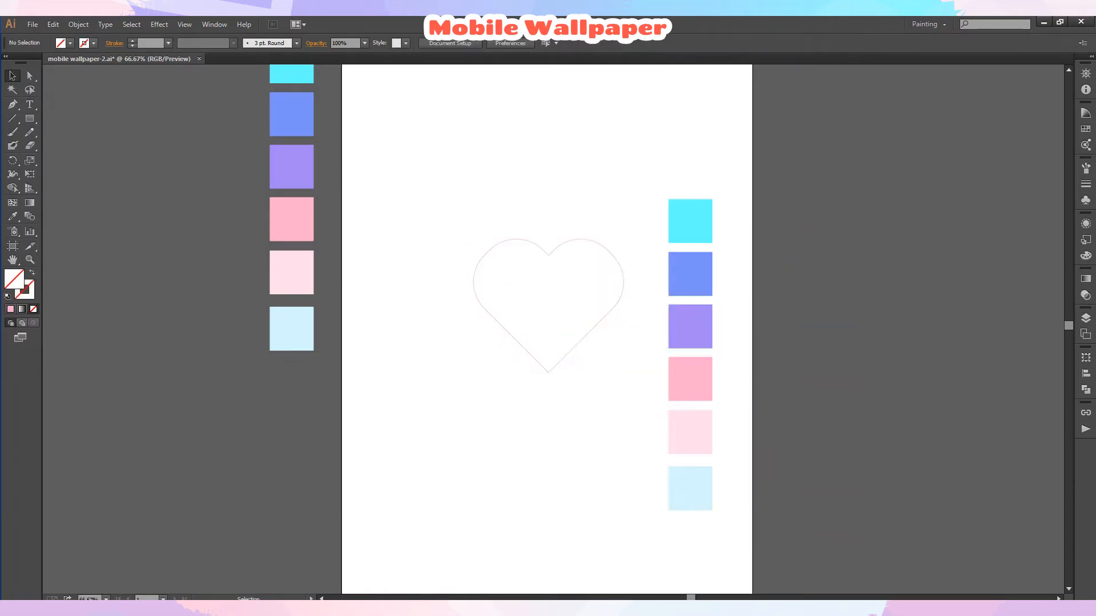
Select the copied swatch column and make a blend from its squares.
{"action": "left_click", "coordinate": [684, 497]}
{"action": "left_click", "coordinate": [78, 24]}
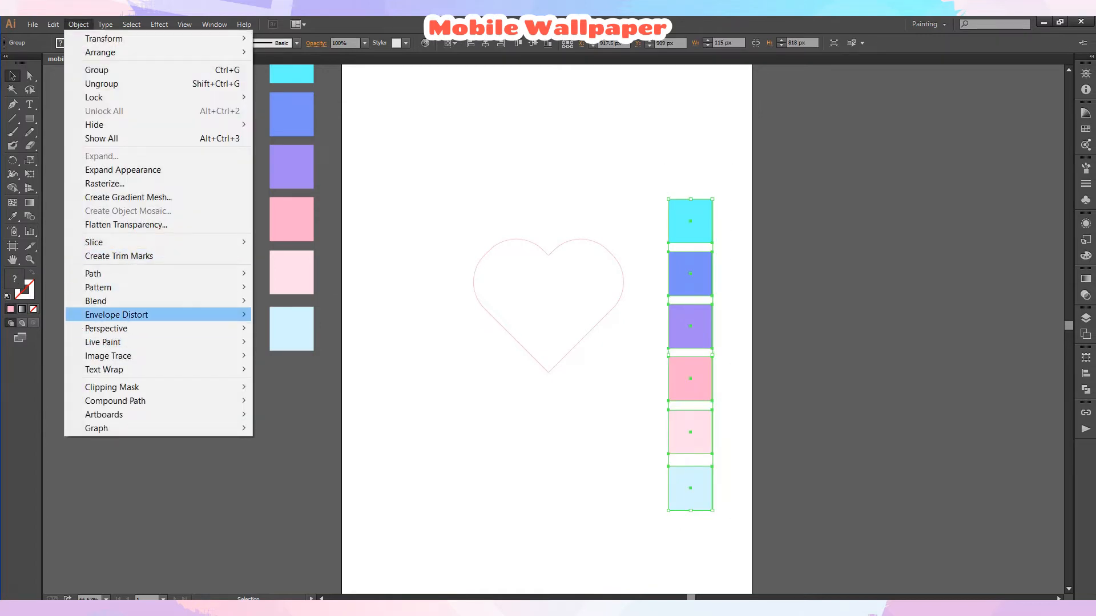
{"action": "mouse_move", "coordinate": [95, 300]}
{"action": "left_click", "coordinate": [279, 301]}
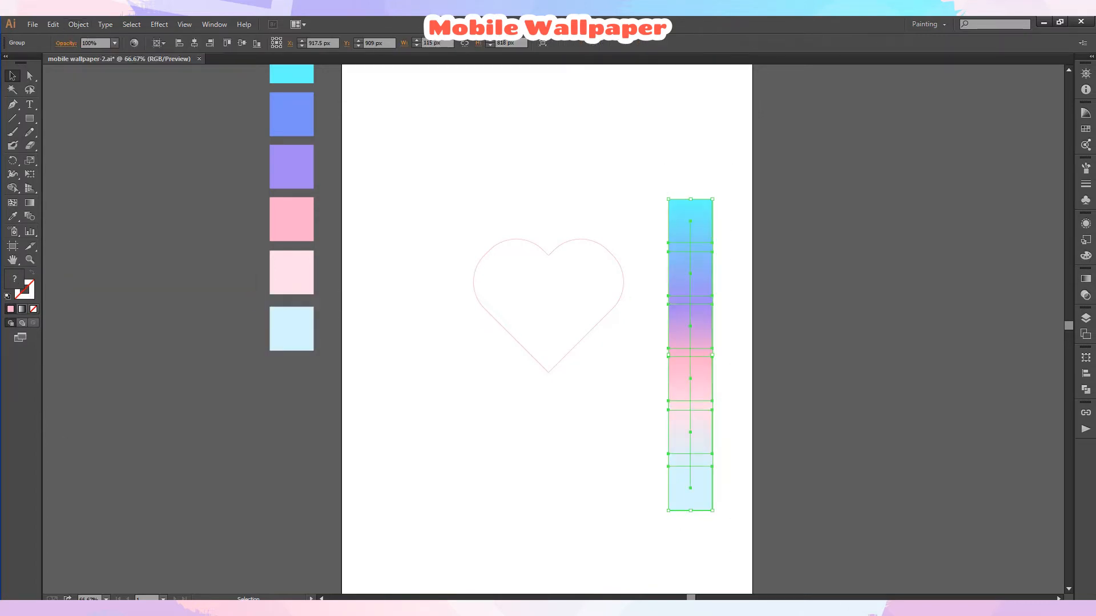
Select the heart outline together with the blend and replace the blend's spine with the heart.
{"action": "key", "text": "ctrl+shift+a"}
{"action": "left_click", "coordinate": [690, 273]}
{"action": "left_click_drag", "start_coordinate": [413, 144], "coordinate": [753, 451]}
{"action": "left_click", "coordinate": [78, 24]}
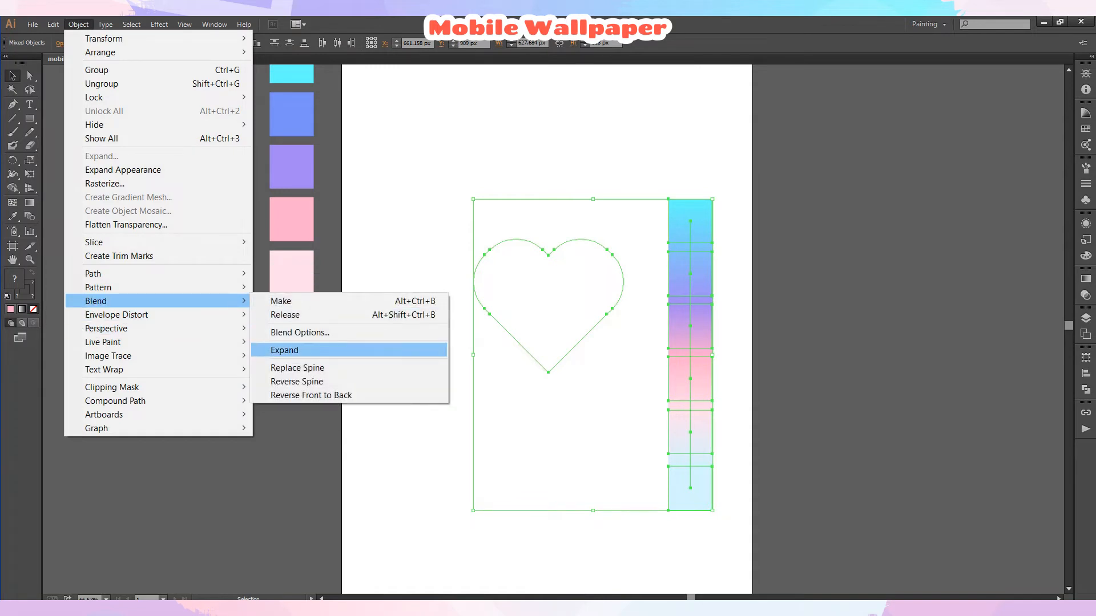
{"action": "left_click", "coordinate": [297, 368]}
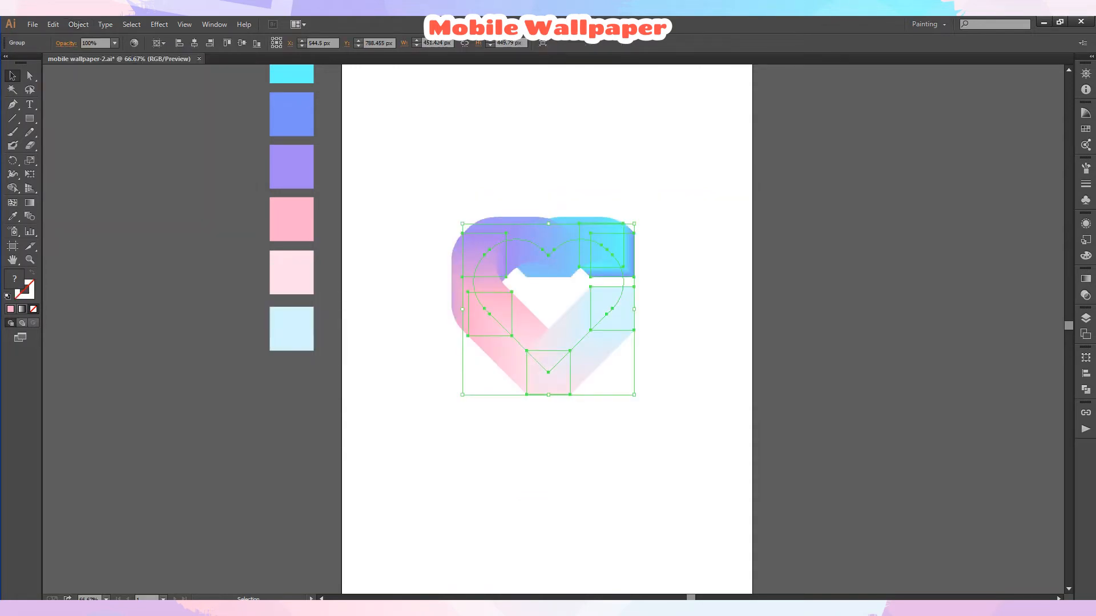
Edit anchor points on the right side of the heart spine to reshape the blend's path.
{"action": "key", "text": "ctrl+plus"}
{"action": "key", "text": "ctrl+plus"}
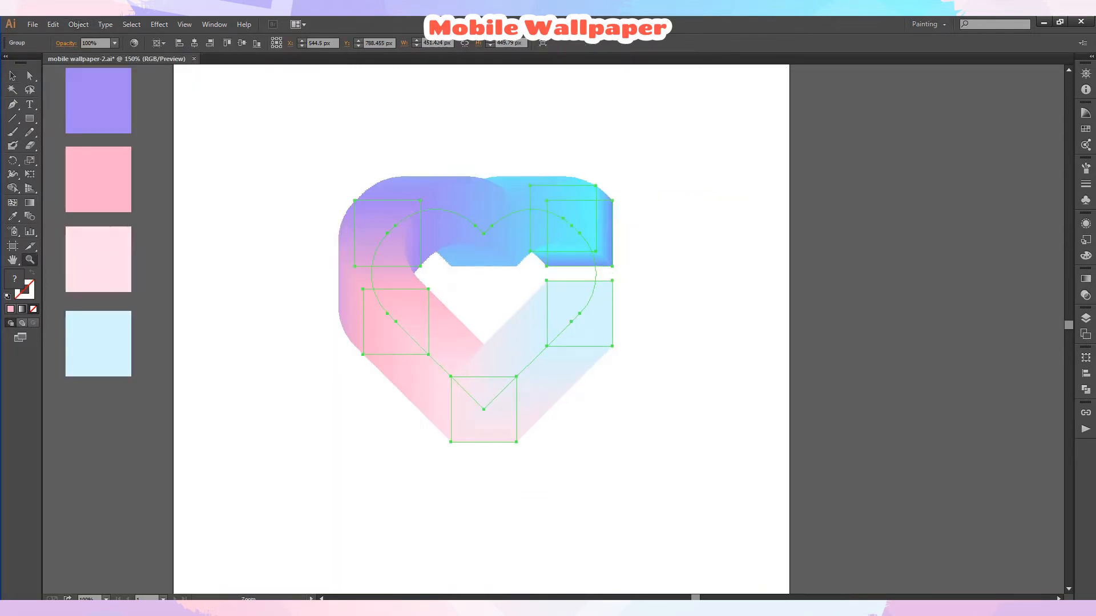
{"action": "key", "text": "p"}
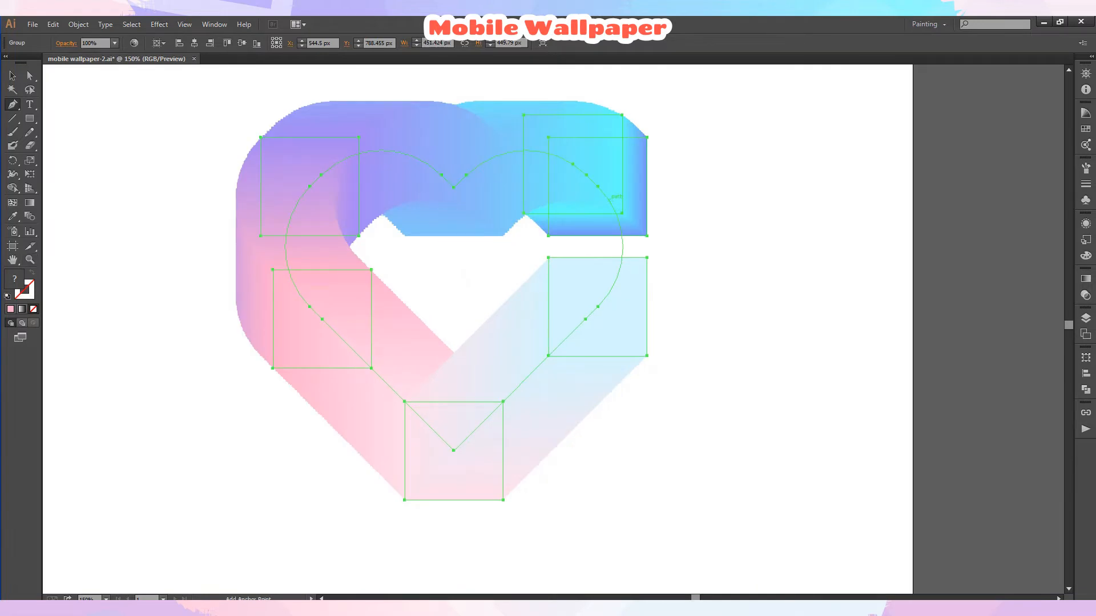
{"action": "left_click", "coordinate": [607, 196]}
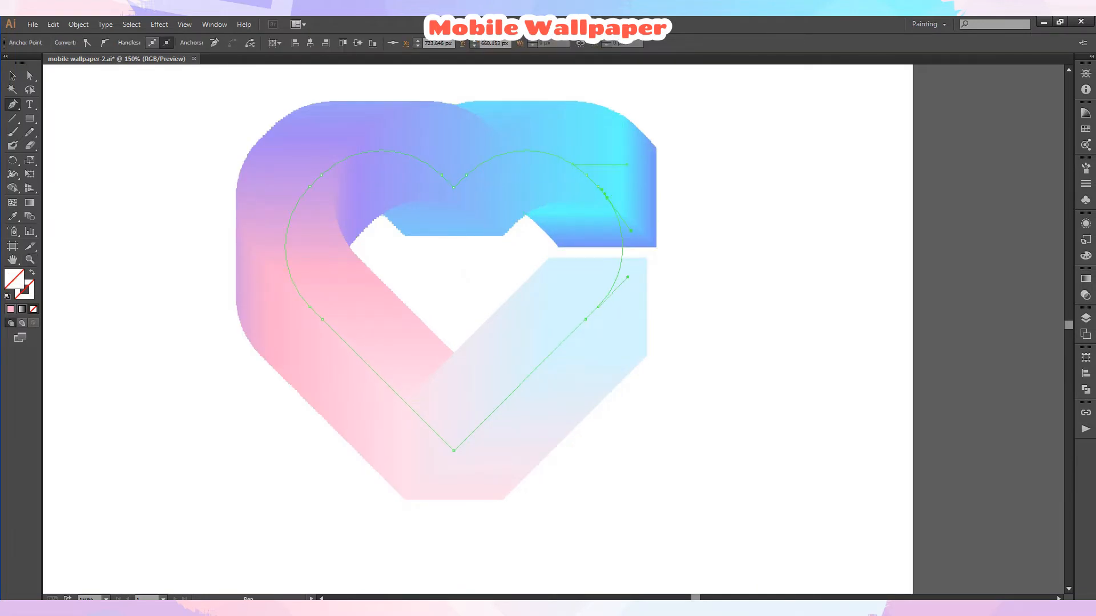
{"action": "left_click", "coordinate": [609, 294]}
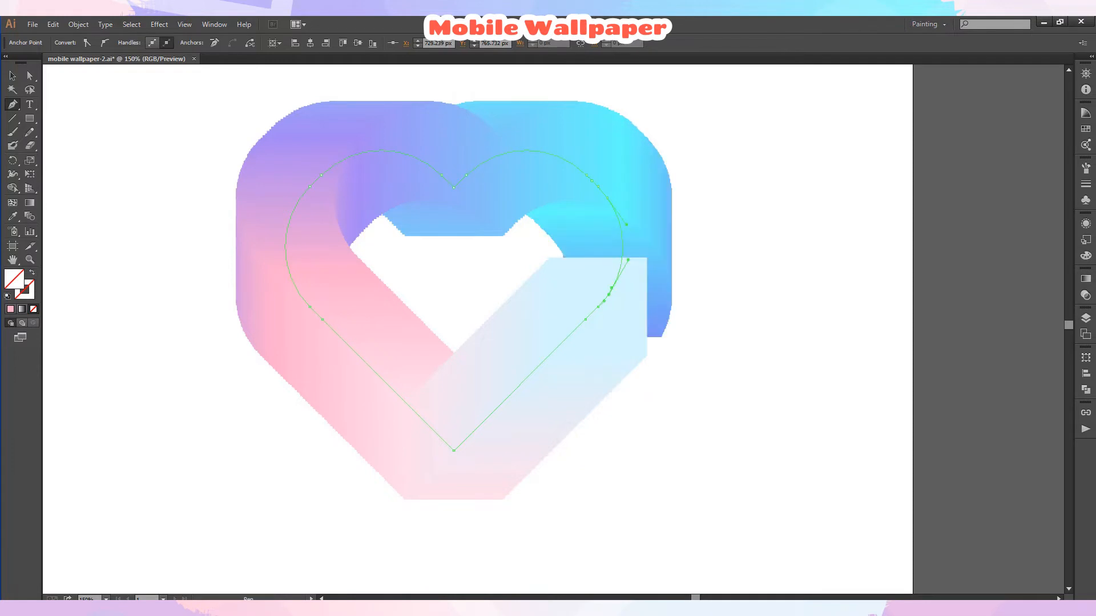
{"action": "left_click", "coordinate": [12, 76]}
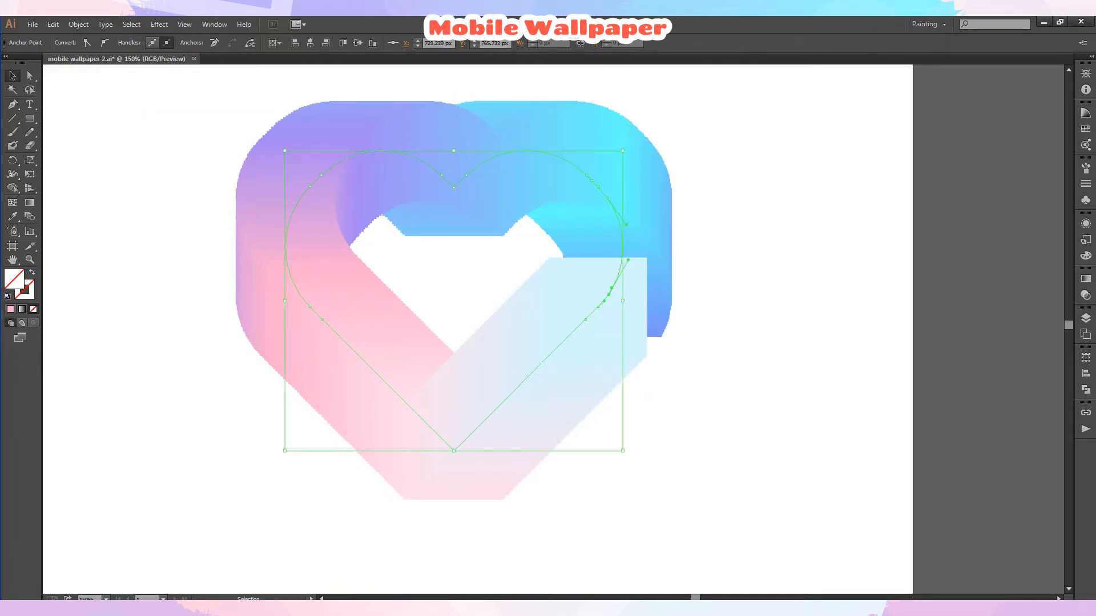
{"action": "left_click", "coordinate": [149, 134]}
Apply a Roughen effect to the blend with preview, relative size 15%, detail 93 per inch and smooth points.
{"action": "key", "text": "ctrl+0"}
{"action": "left_click", "coordinate": [614, 289]}
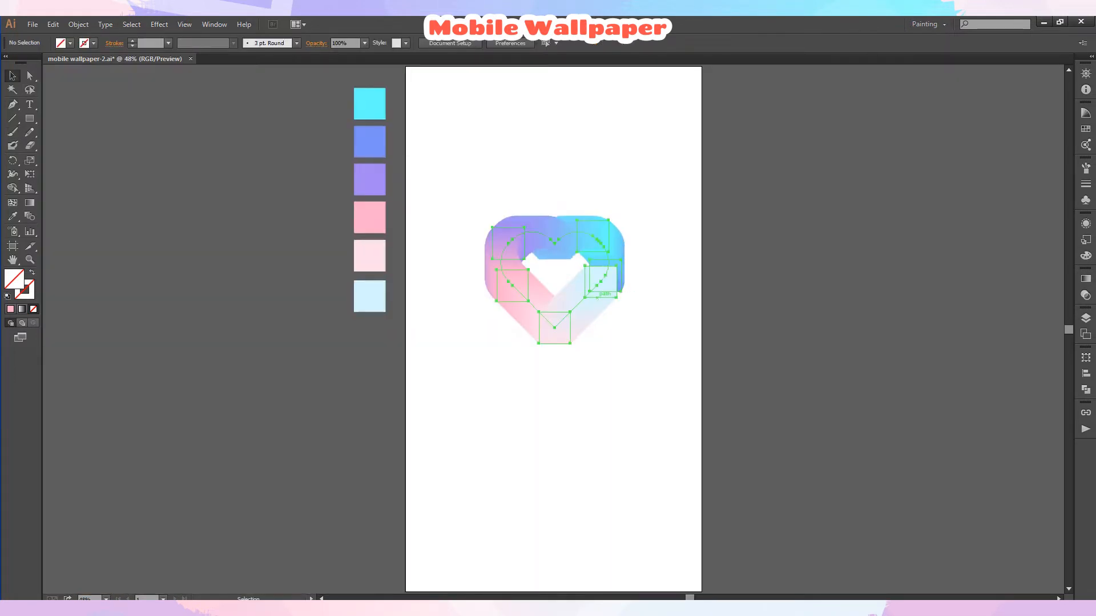
{"action": "key", "text": "z"}
{"action": "left_click", "coordinate": [612, 277]}
{"action": "left_click", "coordinate": [560, 348]}
{"action": "left_click", "coordinate": [529, 337]}
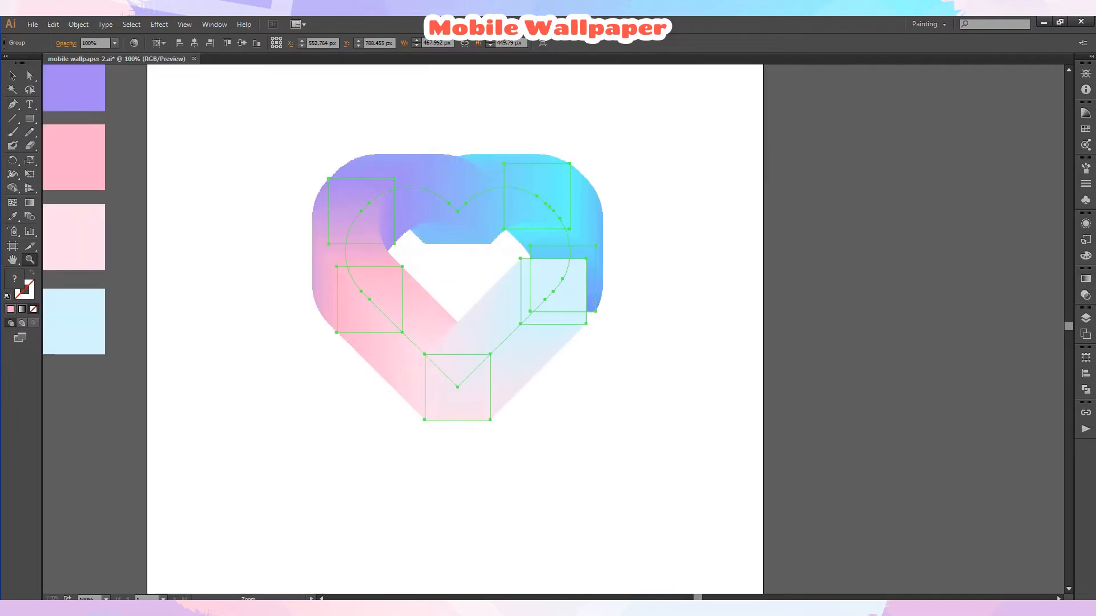
{"action": "key", "text": "v"}
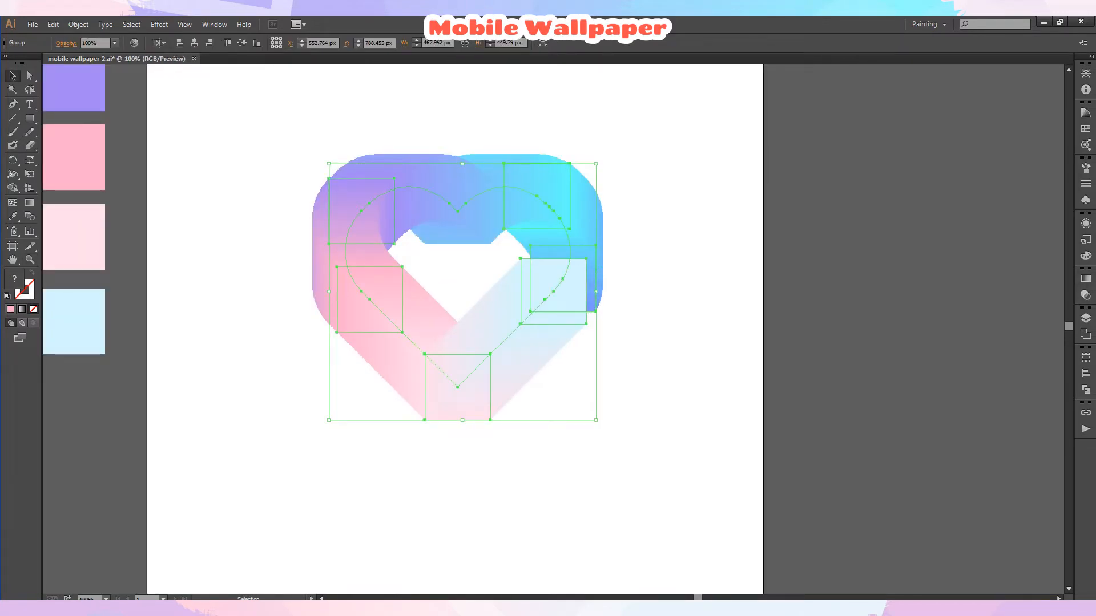
{"action": "left_click", "coordinate": [159, 23]}
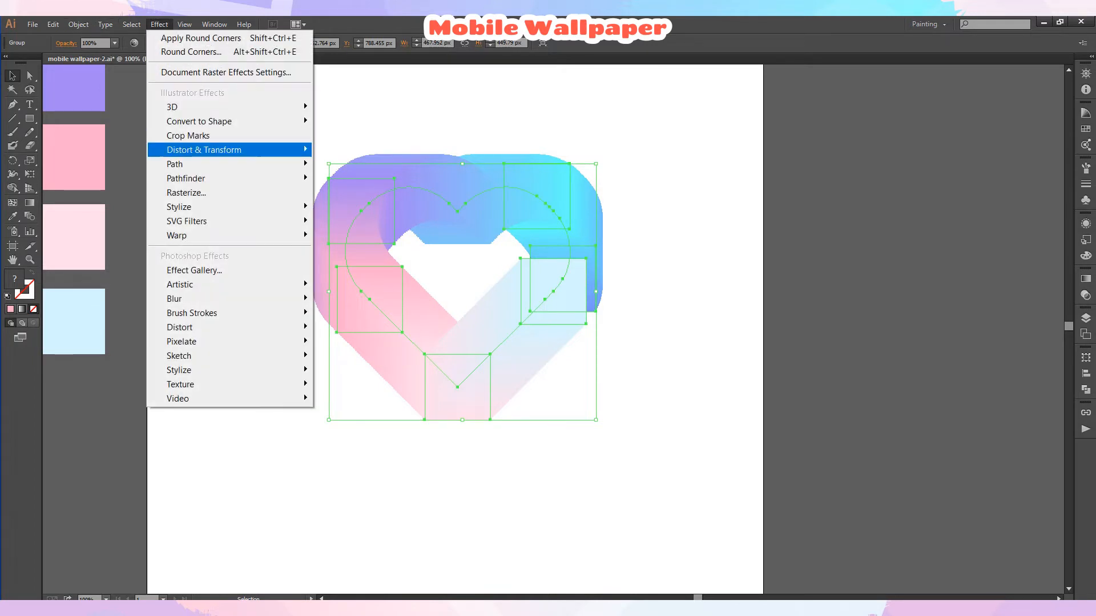
{"action": "mouse_move", "coordinate": [228, 150]}
{"action": "left_click", "coordinate": [349, 177]}
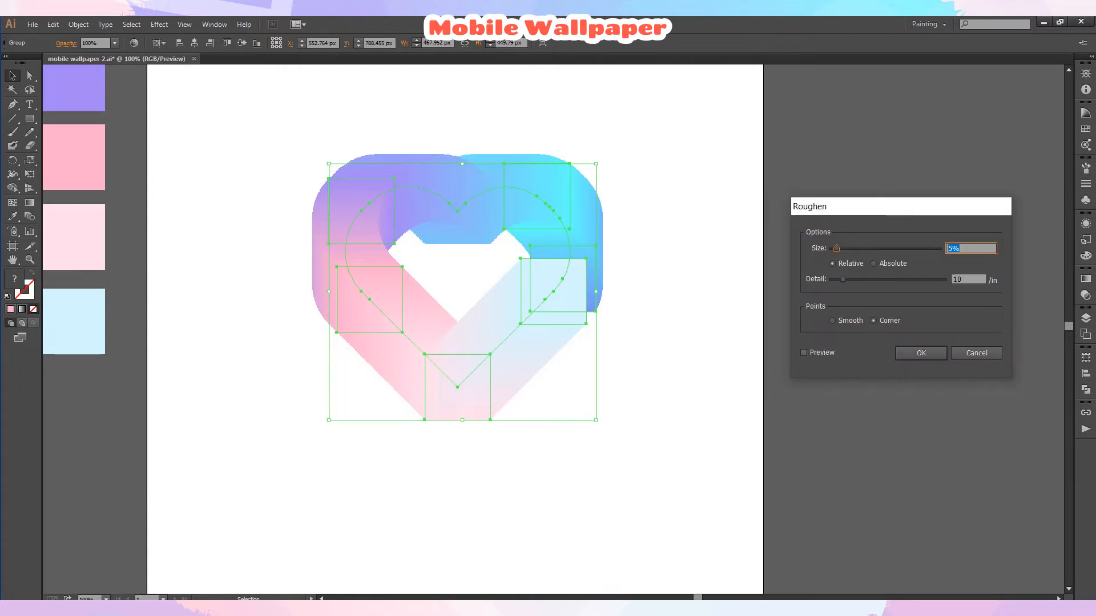
{"action": "left_click", "coordinate": [803, 353]}
{"action": "left_click_drag", "start_coordinate": [842, 279], "coordinate": [921, 279]}
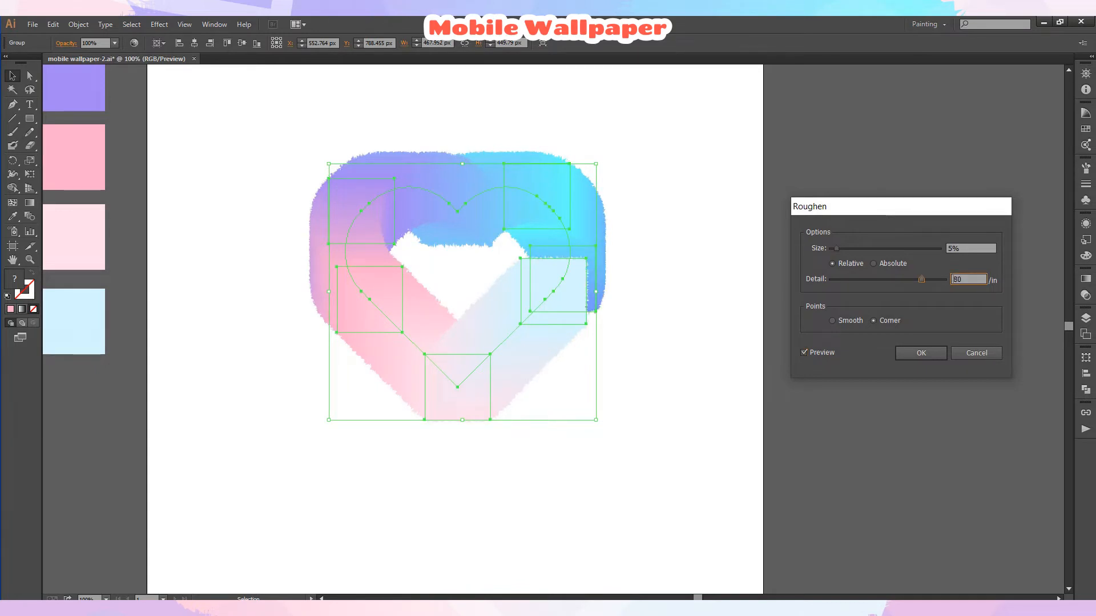
{"action": "left_click", "coordinate": [832, 321]}
{"action": "left_click_drag", "start_coordinate": [836, 249], "coordinate": [865, 249]}
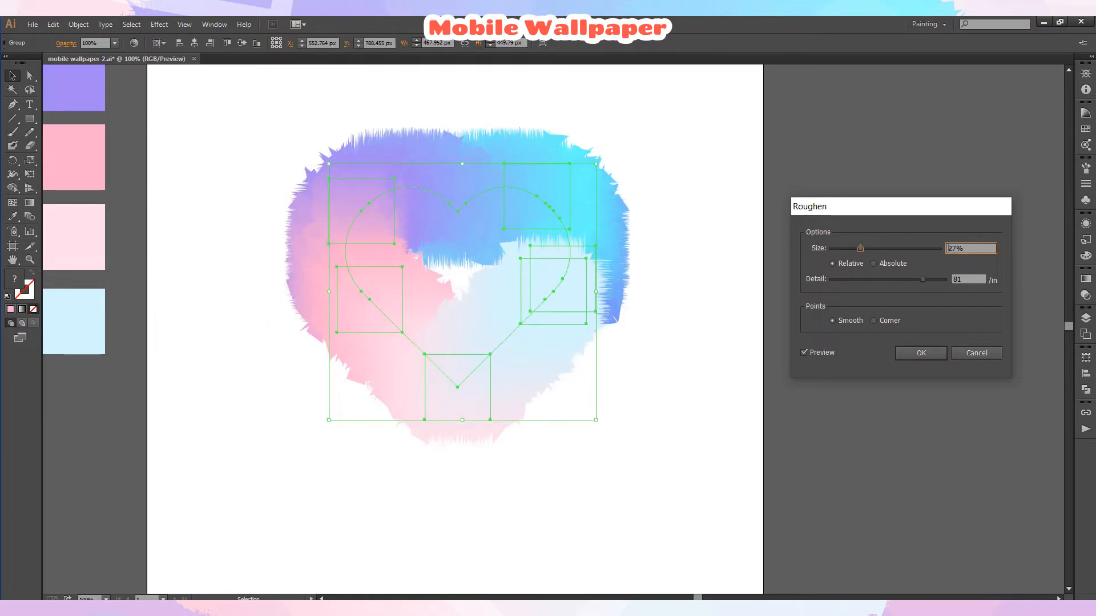
{"action": "left_click", "coordinate": [873, 321]}
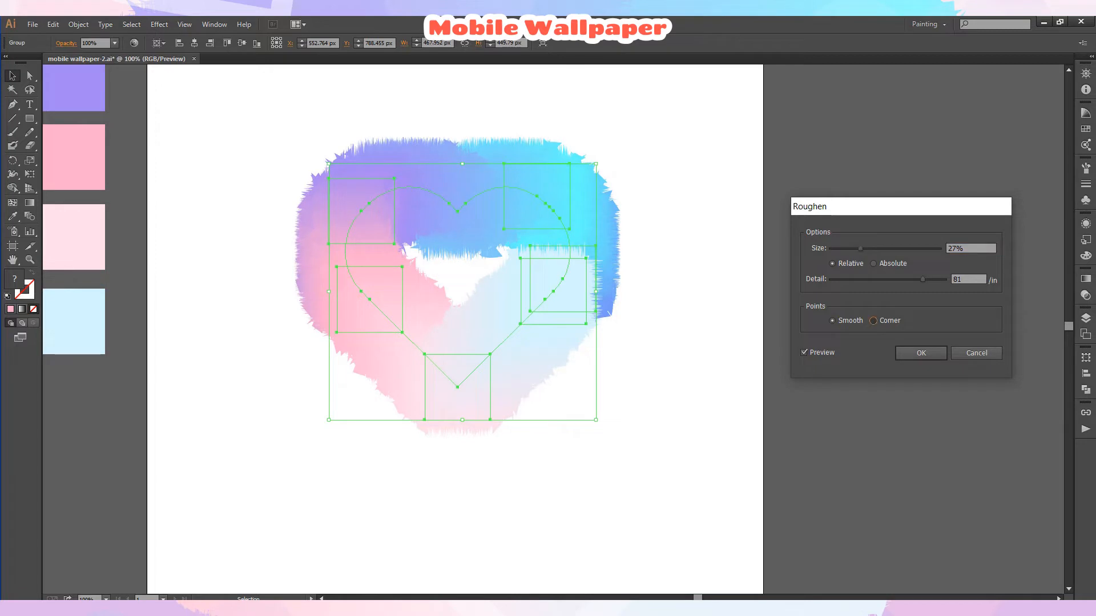
{"action": "left_click", "coordinate": [832, 321]}
{"action": "left_click_drag", "start_coordinate": [922, 279], "coordinate": [940, 279]}
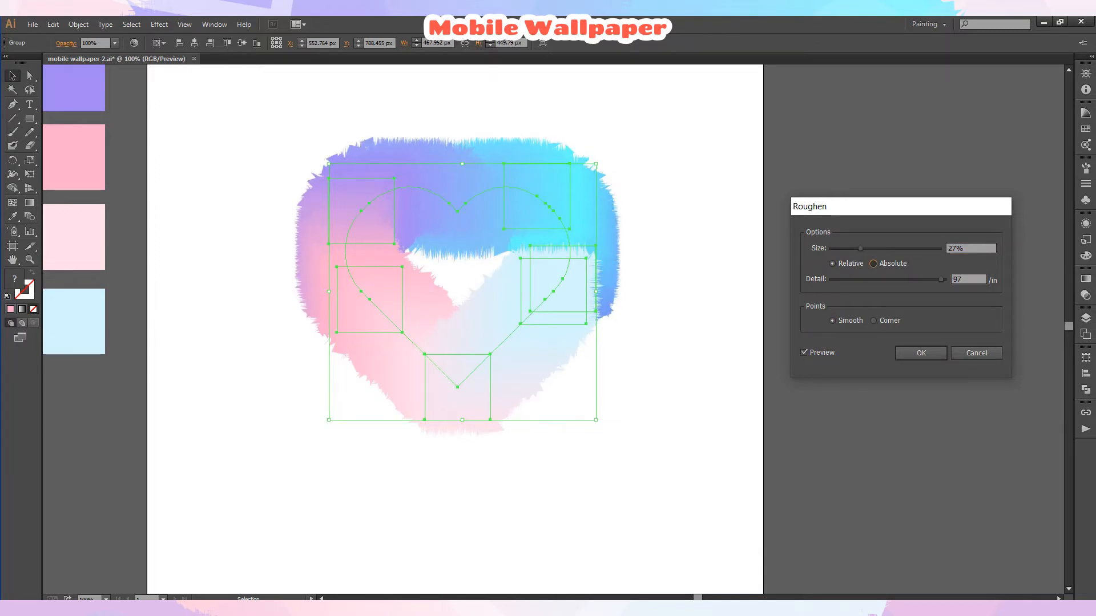
{"action": "left_click", "coordinate": [873, 264]}
{"action": "left_click", "coordinate": [871, 249]}
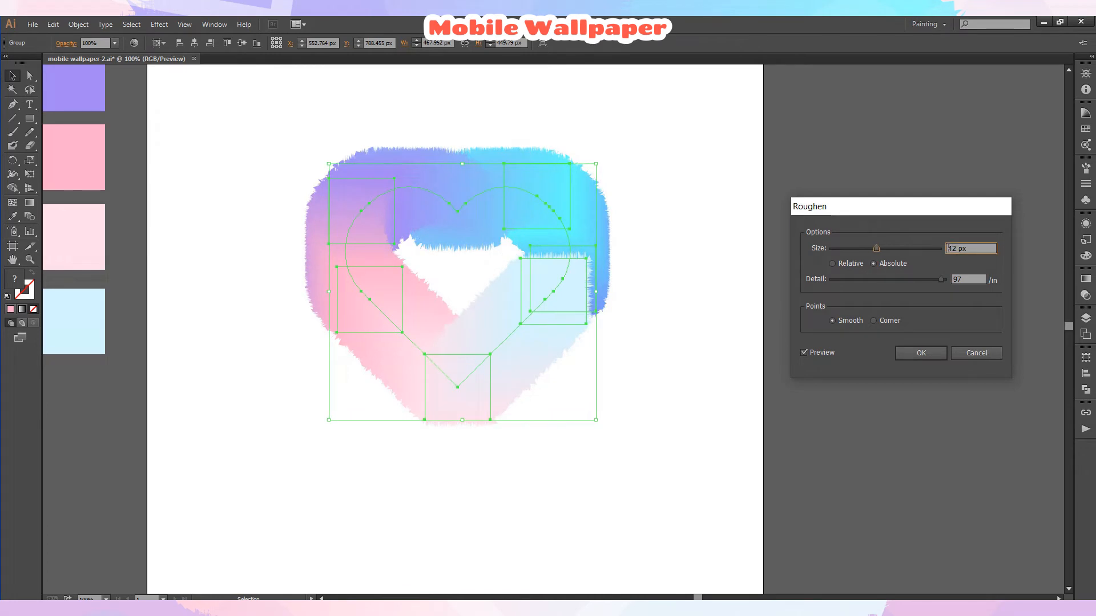
{"action": "left_click_drag", "start_coordinate": [876, 248], "coordinate": [907, 279]}
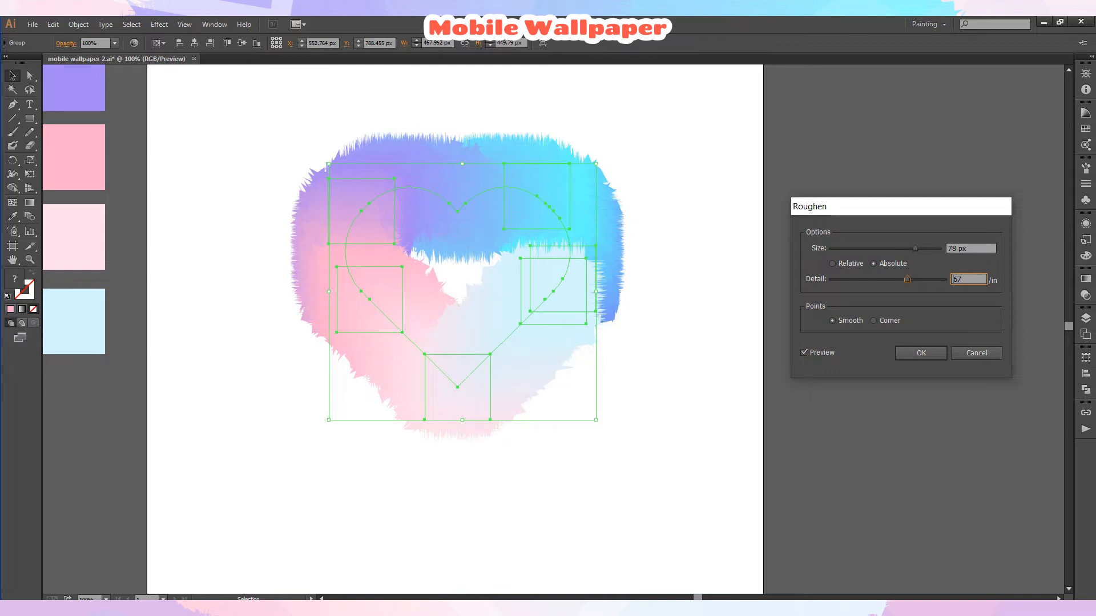
{"action": "left_click_drag", "start_coordinate": [915, 249], "coordinate": [929, 248]}
{"action": "left_click", "coordinate": [833, 264]}
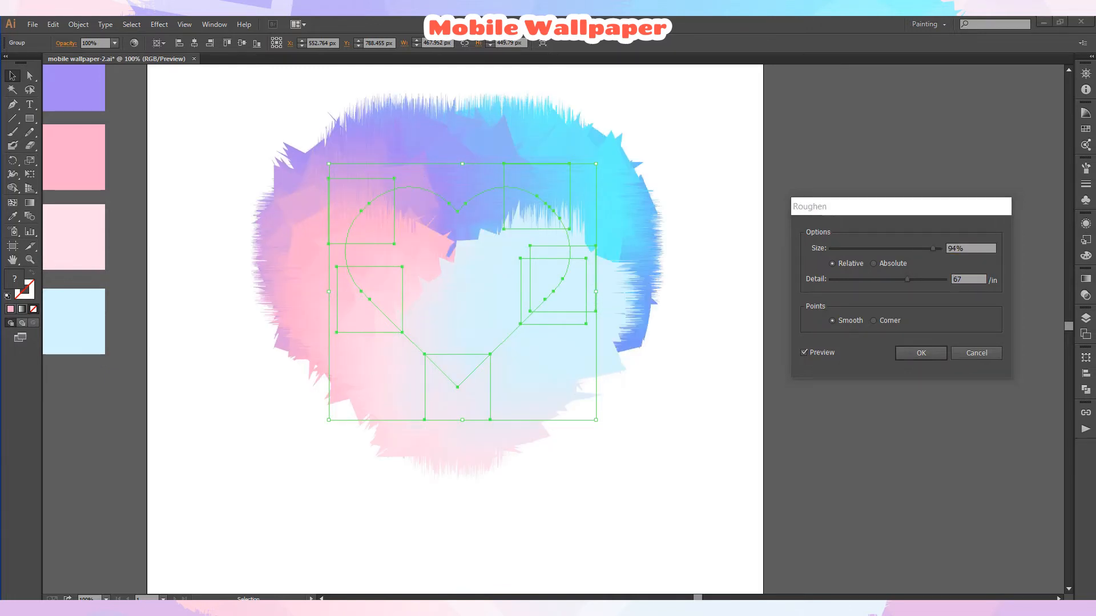
{"action": "left_click_drag", "start_coordinate": [906, 279], "coordinate": [887, 279]}
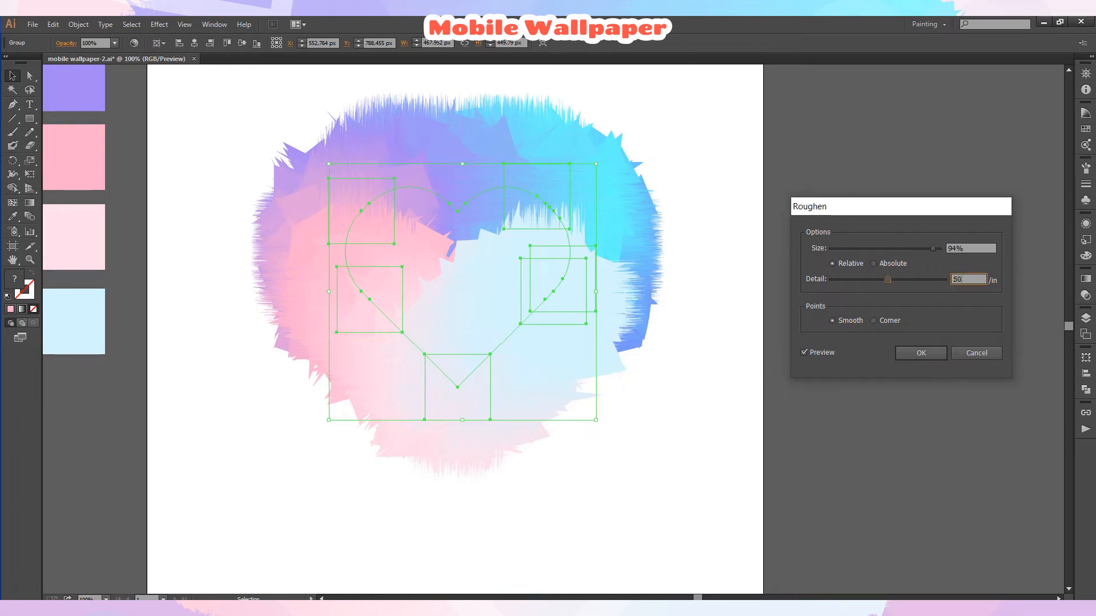
{"action": "double_click", "coordinate": [954, 249]}
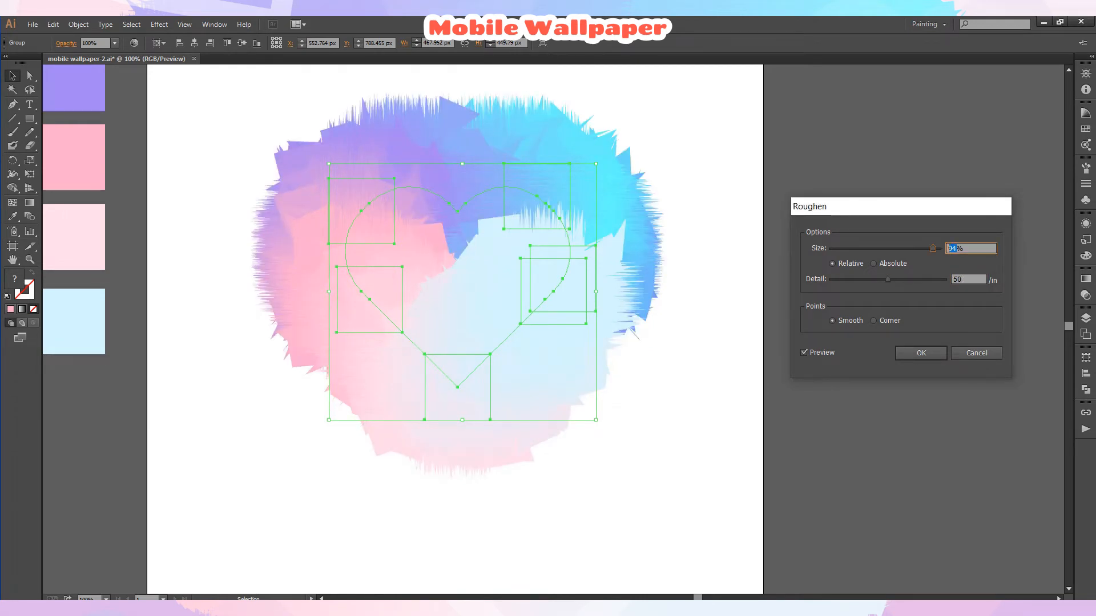
{"action": "type", "text": "50"}
{"action": "key", "text": "Tab"}
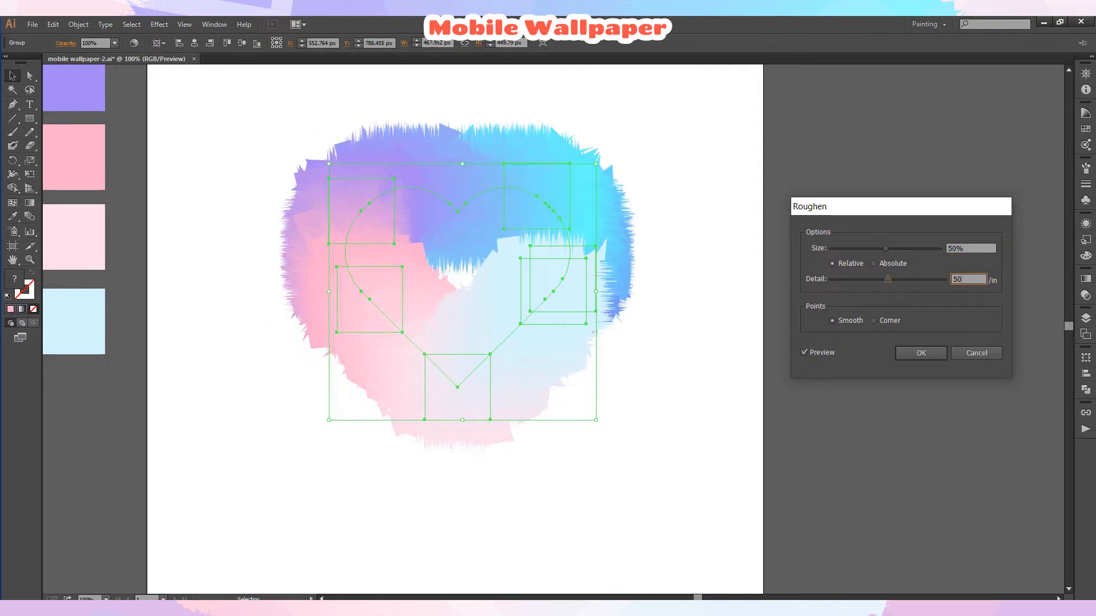
{"action": "left_click_drag", "start_coordinate": [888, 279], "coordinate": [850, 248]}
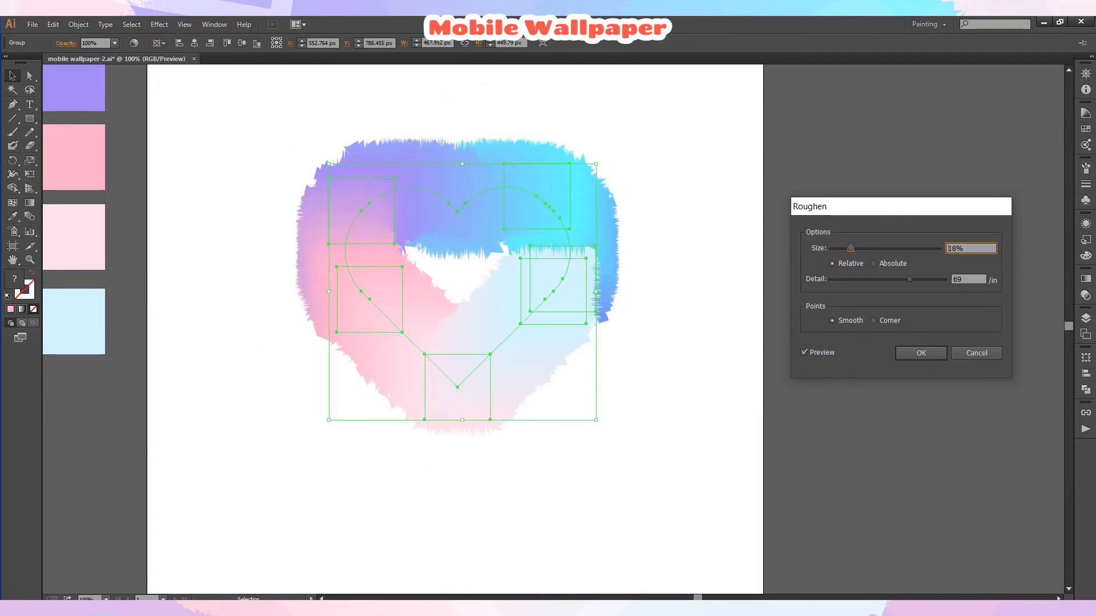
{"action": "left_click", "coordinate": [873, 264]}
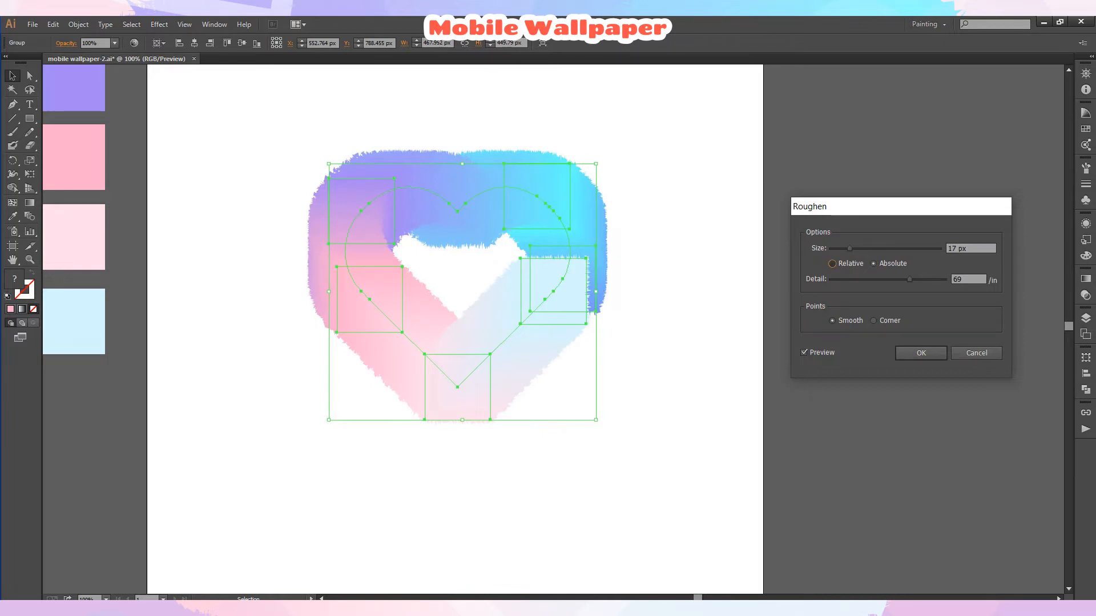
{"action": "left_click", "coordinate": [832, 264]}
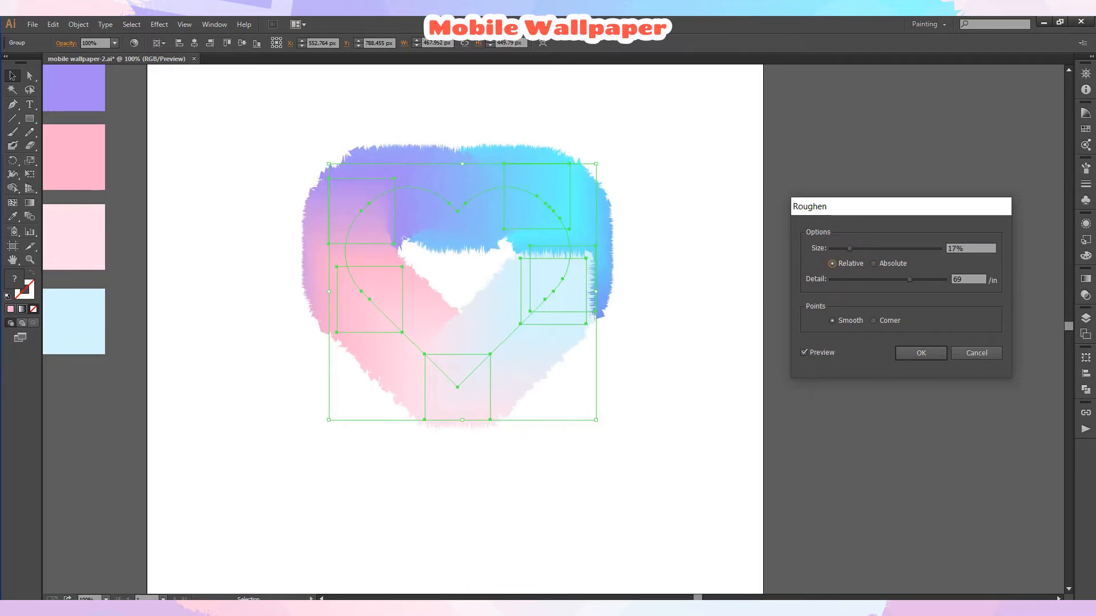
{"action": "left_click_drag", "start_coordinate": [909, 279], "coordinate": [934, 279]}
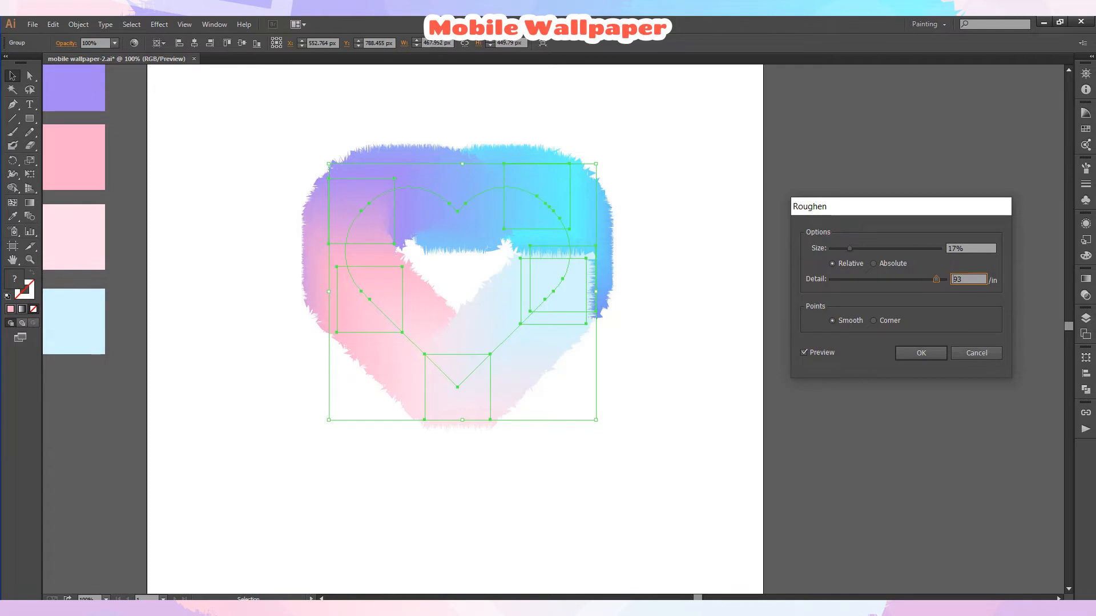
{"action": "left_click", "coordinate": [849, 248]}
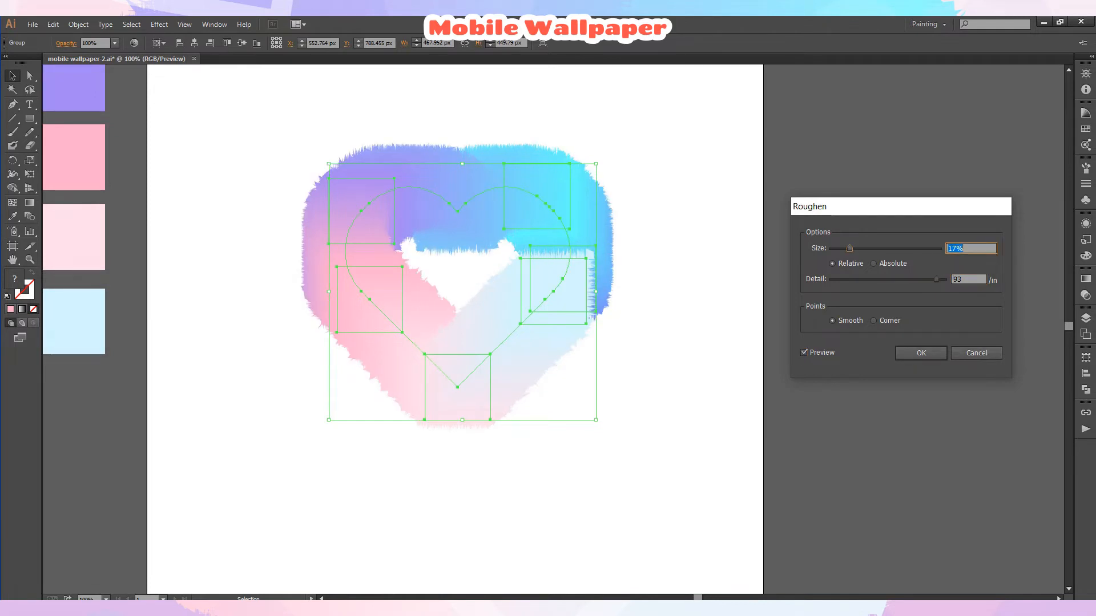
{"action": "left_click_drag", "start_coordinate": [854, 249], "coordinate": [847, 248]}
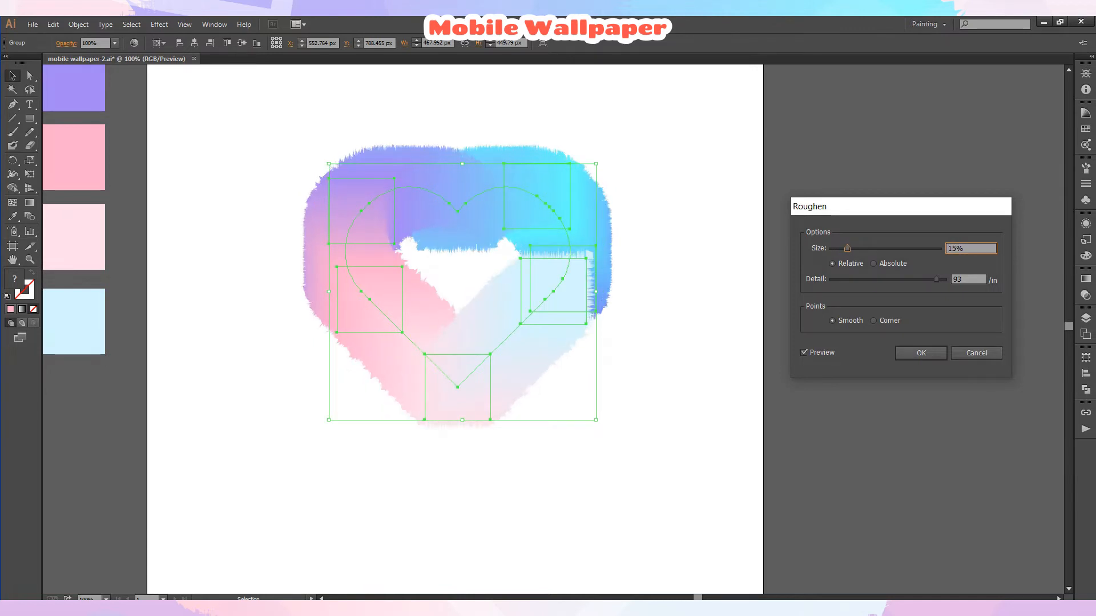
{"action": "left_click", "coordinate": [921, 352]}
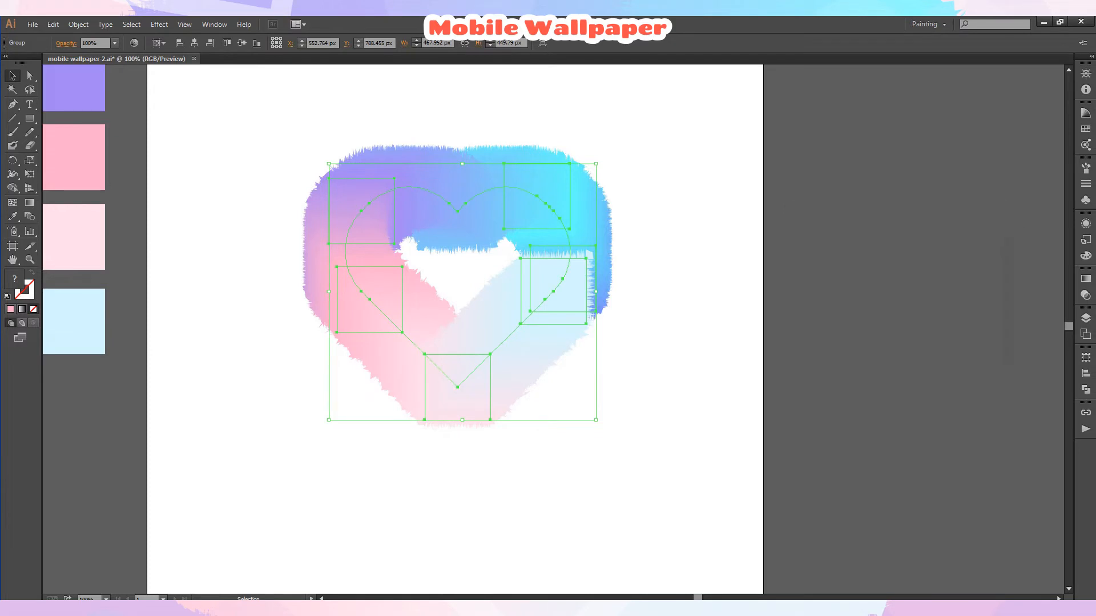
Reselect the roughened heart blend and open the Layers panel to inspect its layer.
{"action": "key", "text": "ctrl+shift+a"}
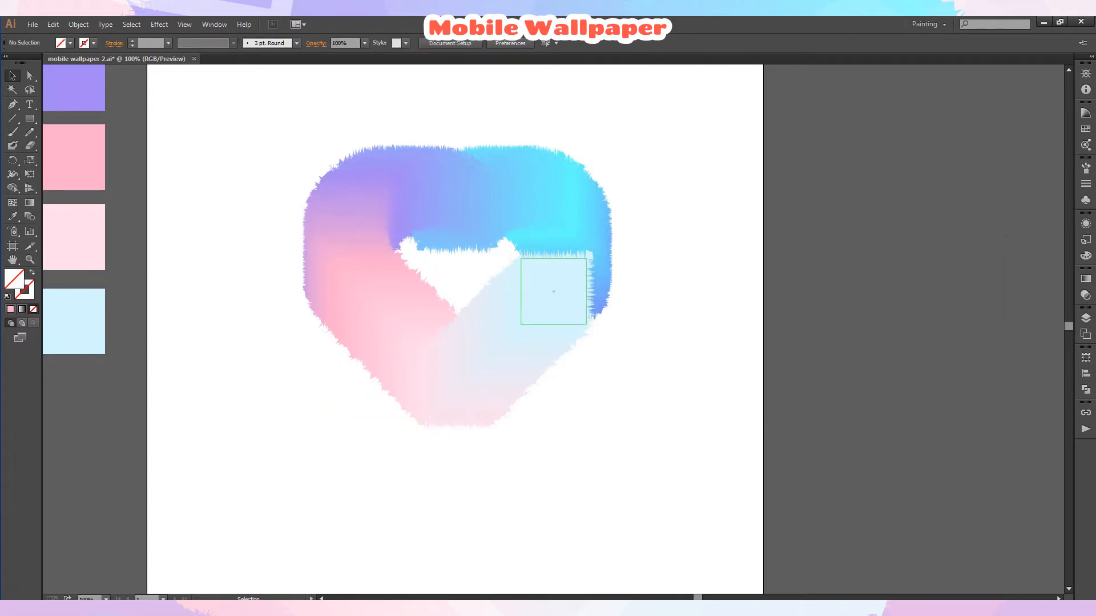
{"action": "scroll", "coordinate": [553, 292], "scroll_direction": "up", "scroll_amount": 4}
{"action": "scroll", "coordinate": [553, 291], "scroll_direction": "up", "scroll_amount": 3}
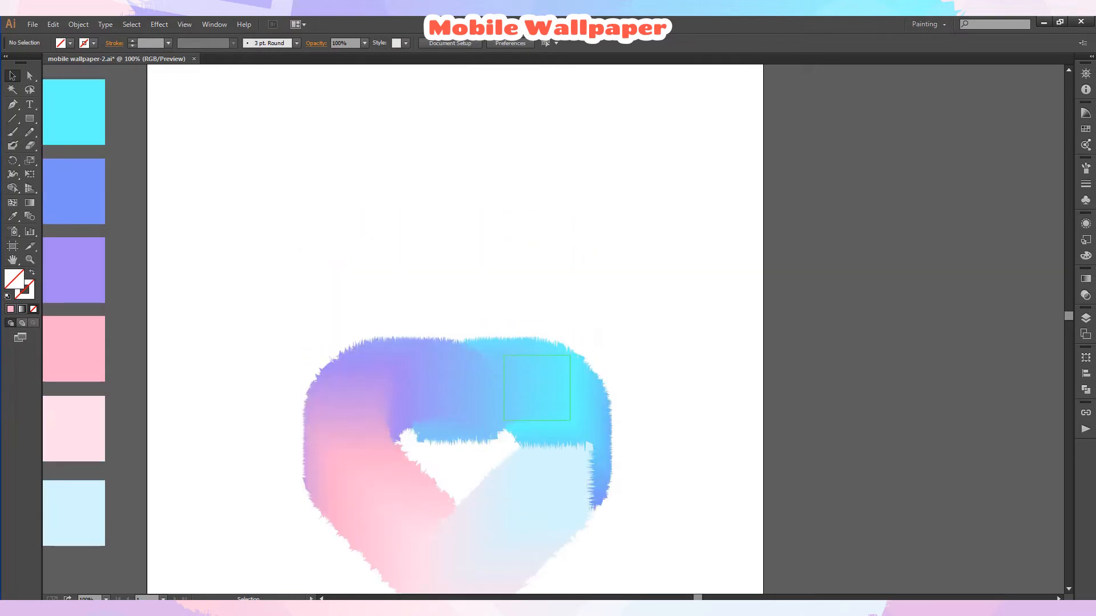
{"action": "scroll", "coordinate": [553, 292], "scroll_direction": "down", "scroll_amount": 10}
{"action": "key", "text": "ctrl+0"}
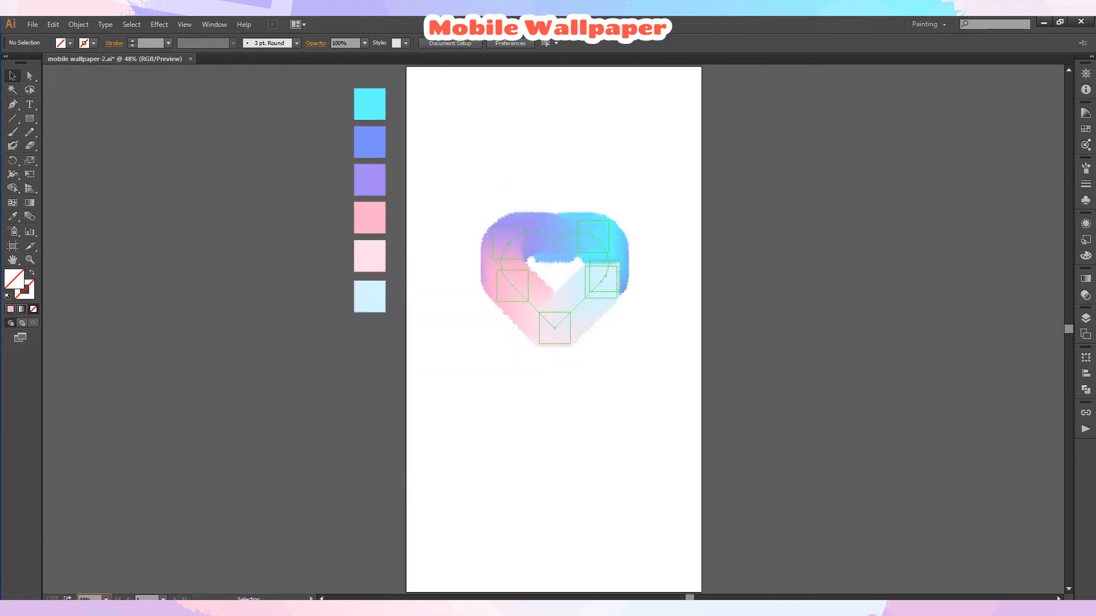
{"action": "left_click", "coordinate": [571, 302]}
{"action": "left_click", "coordinate": [1085, 317]}
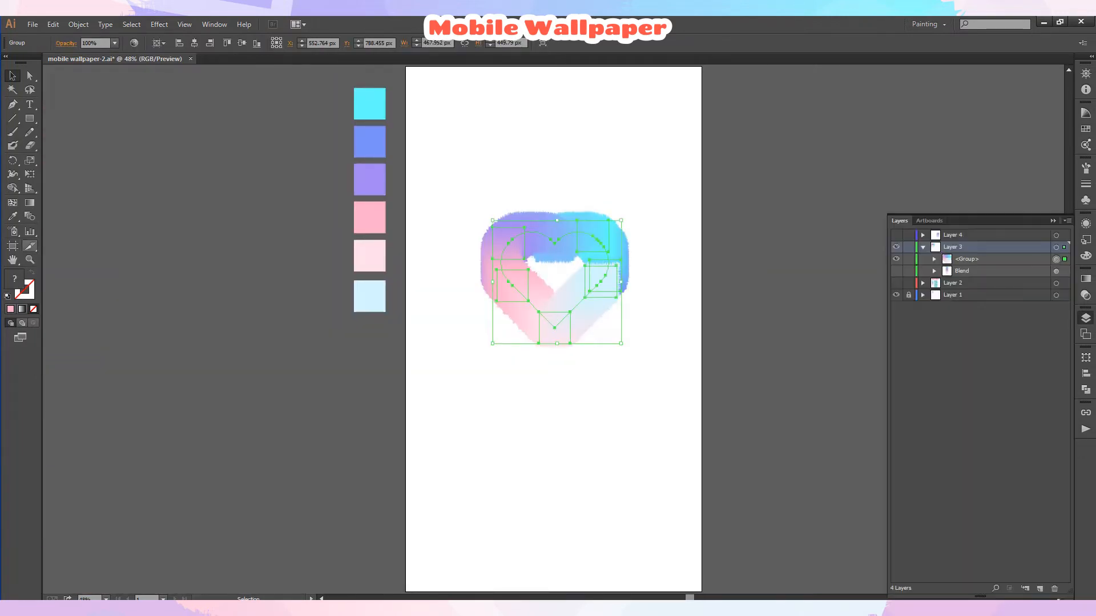
Zoom in on the heart and inspect the individual swatch squares inside the heart blend.
{"action": "left_click", "coordinate": [30, 260]}
{"action": "left_click", "coordinate": [578, 275]}
{"action": "left_click", "coordinate": [566, 324]}
{"action": "left_click", "coordinate": [566, 324]}
{"action": "left_click", "coordinate": [539, 324]}
{"action": "left_click", "coordinate": [29, 76]}
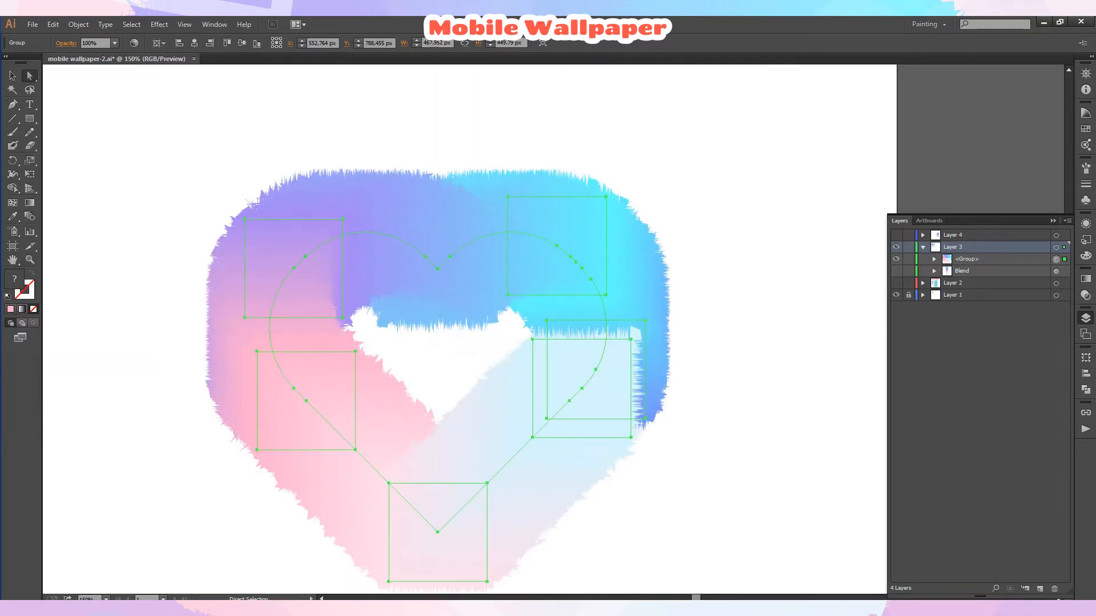
{"action": "left_click", "coordinate": [742, 274]}
{"action": "left_click", "coordinate": [934, 271]}
{"action": "left_click", "coordinate": [631, 354]}
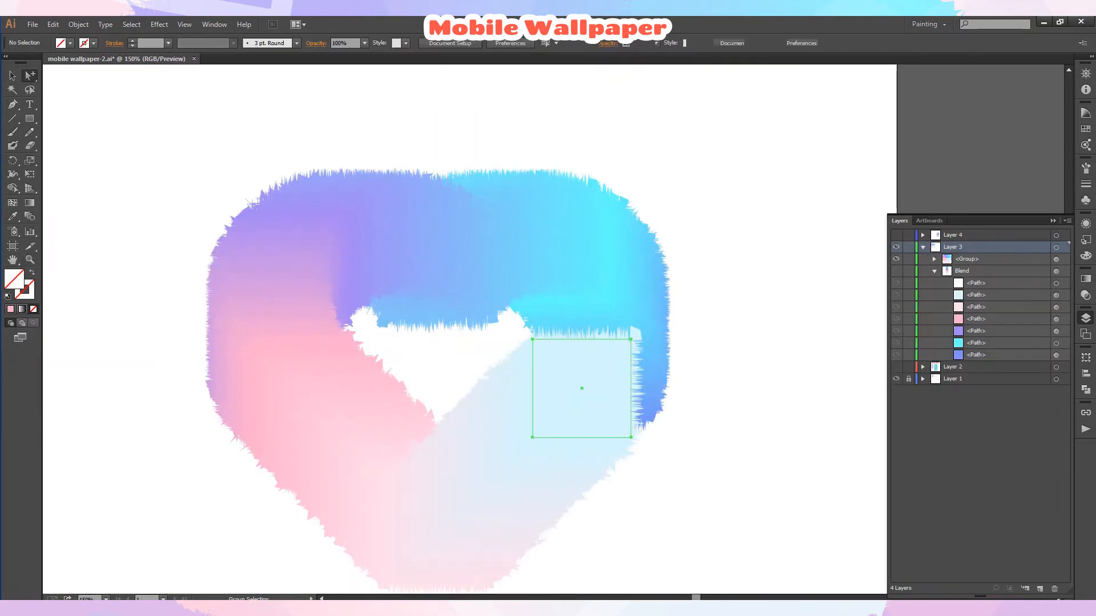
{"action": "left_click", "coordinate": [606, 285]}
{"action": "left_click", "coordinate": [595, 373]}
{"action": "left_click", "coordinate": [599, 388]}
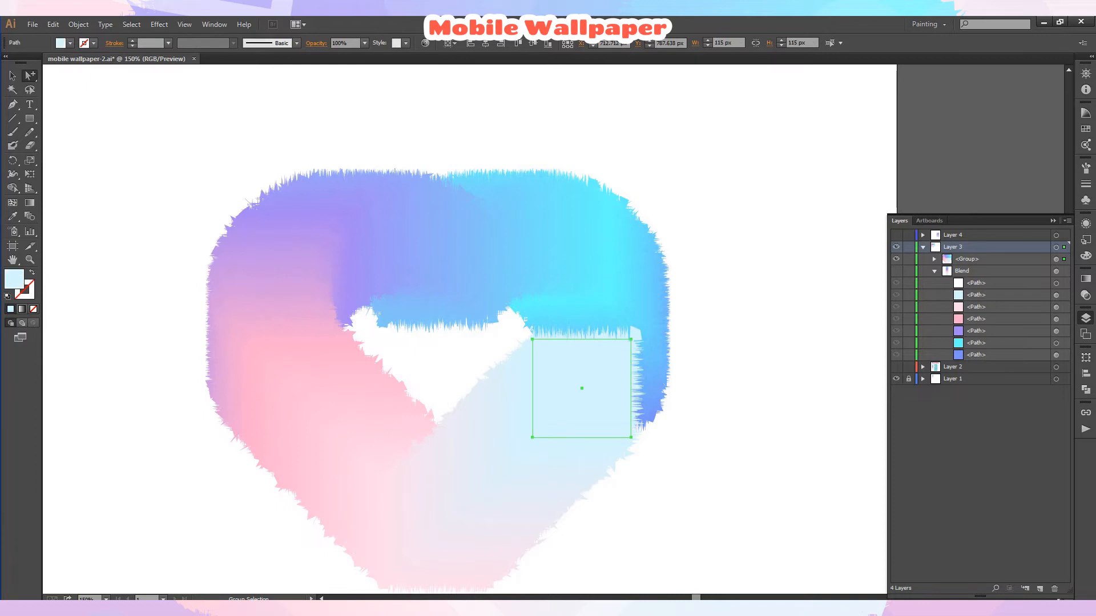
{"action": "left_click", "coordinate": [934, 271]}
{"action": "left_click", "coordinate": [934, 259]}
{"action": "left_click", "coordinate": [945, 271]}
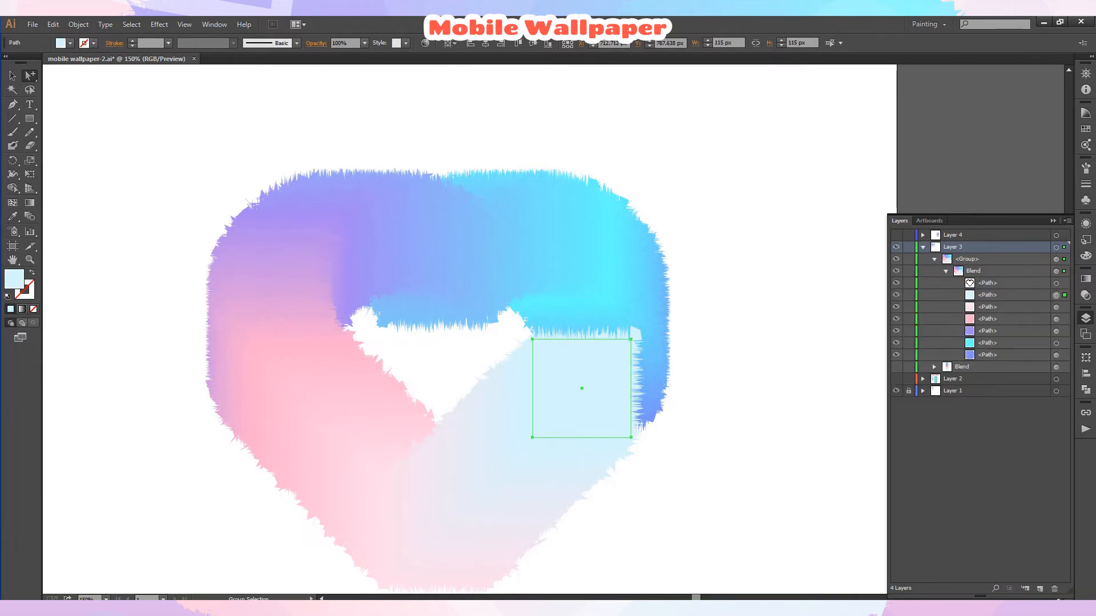
Enlarge the roughened heart blend group on the artboard.
{"action": "left_click", "coordinate": [731, 343]}
{"action": "left_click_drag", "start_coordinate": [582, 388], "coordinate": [557, 440]}
{"action": "key", "text": "ctrl+0"}
{"action": "key", "text": "v"}
{"action": "left_click", "coordinate": [589, 293]}
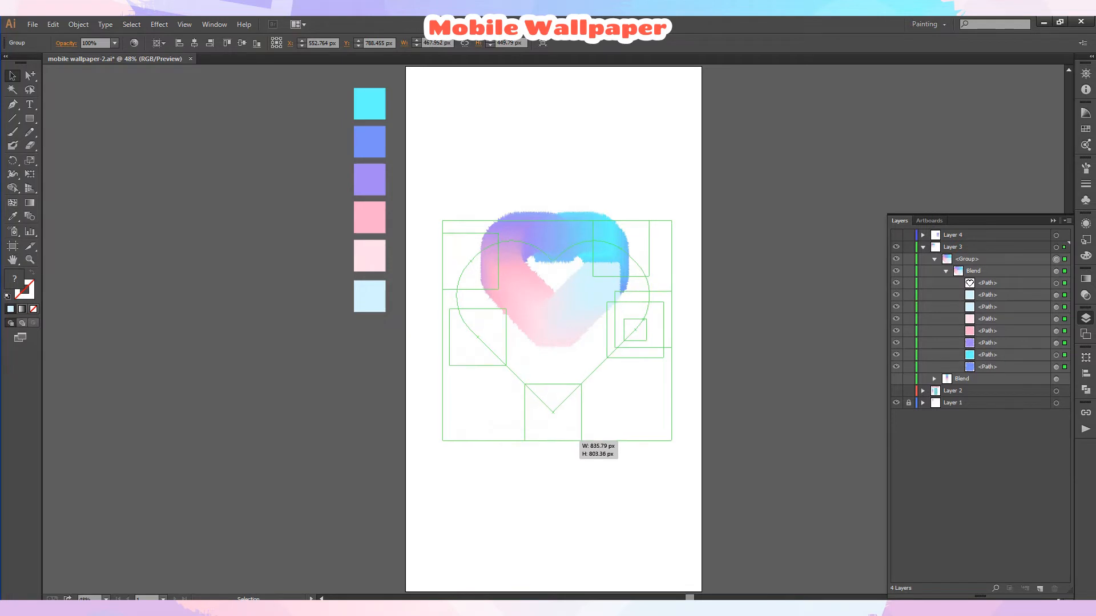
{"action": "left_click_drag", "start_coordinate": [557, 441], "coordinate": [557, 440]}
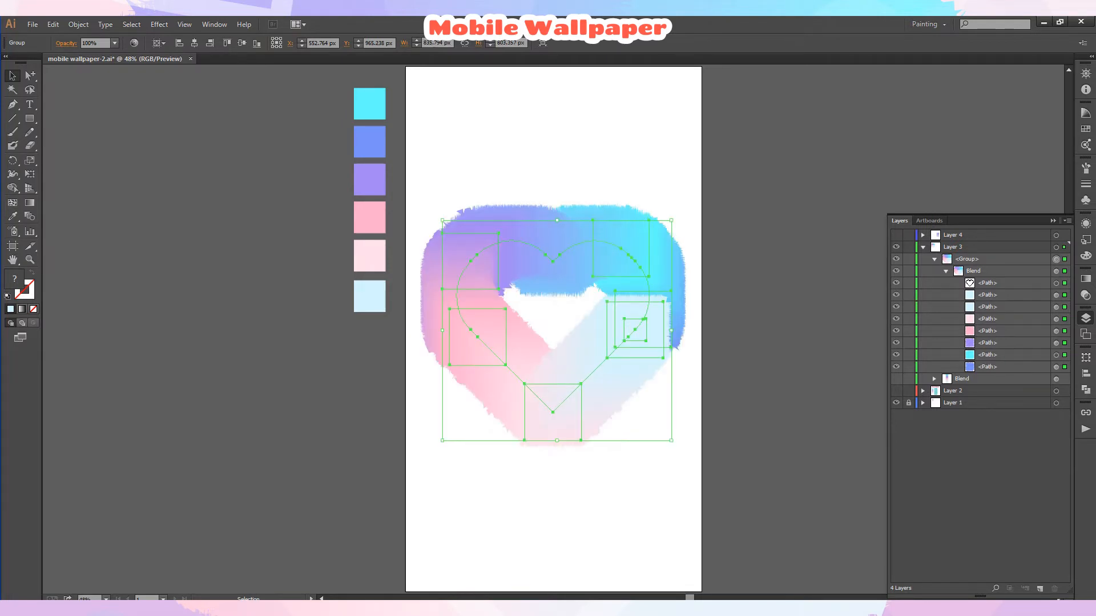
Zoom in to examine the roughened edges of the enlarged heart, then fit the artboard in view.
{"action": "left_click", "coordinate": [297, 354]}
{"action": "left_click", "coordinate": [30, 260]}
{"action": "left_click", "coordinate": [577, 304]}
{"action": "left_click", "coordinate": [569, 346]}
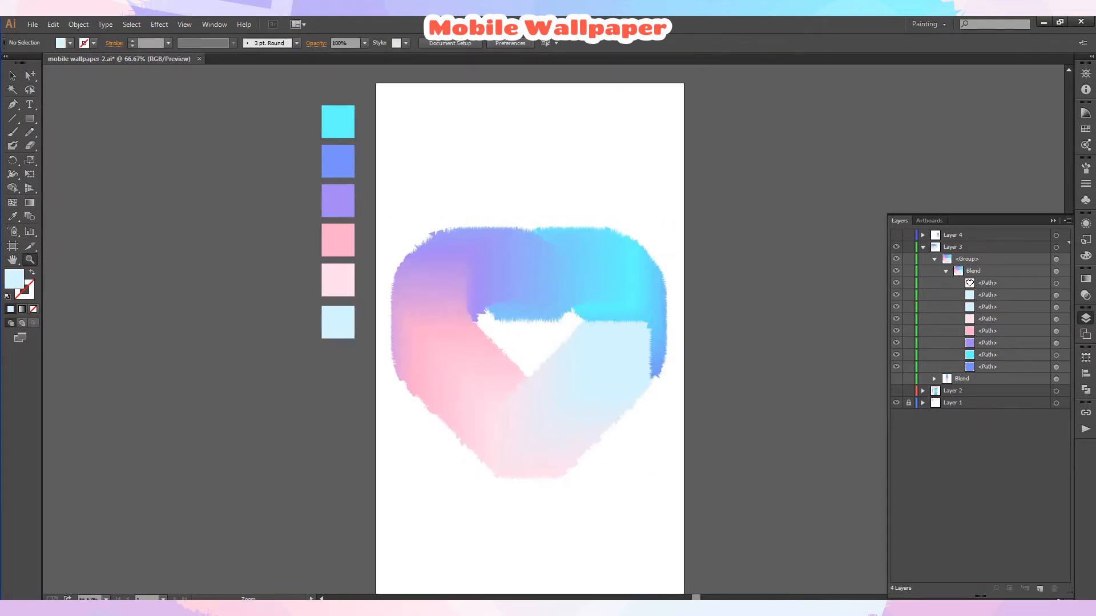
{"action": "left_click", "coordinate": [552, 313]}
{"action": "left_click", "coordinate": [553, 313]}
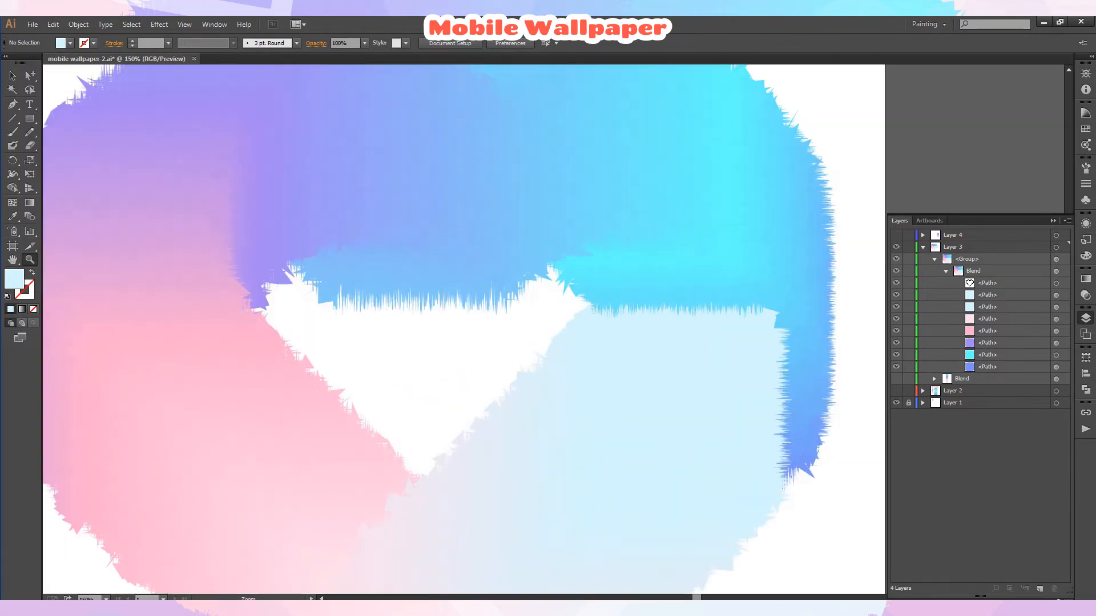
{"action": "scroll", "coordinate": [463, 329], "scroll_direction": "up", "scroll_amount": 1}
{"action": "key", "text": "v"}
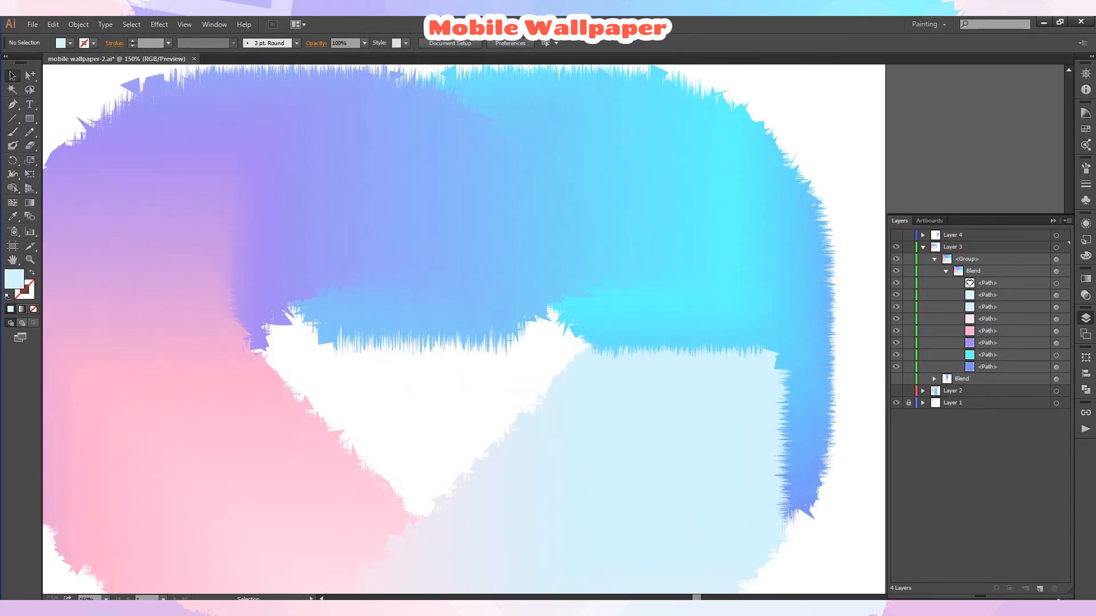
{"action": "key", "text": "ctrl+0"}
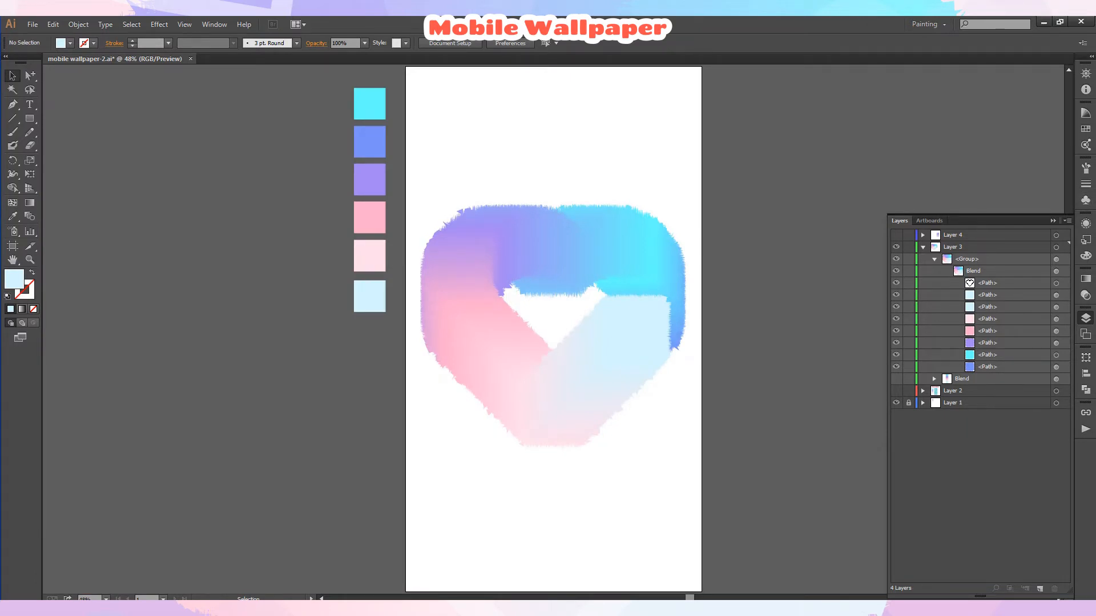
Show the original straight swatch blend and duplicate it in place by copying and pasting in front.
{"action": "left_click", "coordinate": [946, 271]}
{"action": "left_click", "coordinate": [896, 283]}
{"action": "left_click", "coordinate": [820, 290]}
{"action": "left_click", "coordinate": [52, 24]}
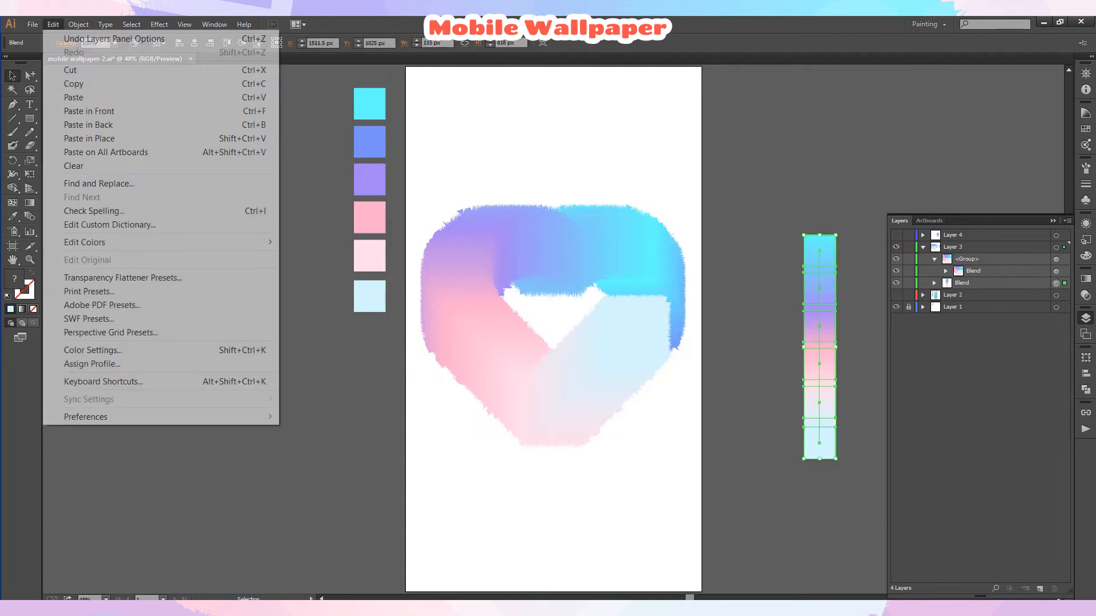
{"action": "left_click", "coordinate": [80, 85]}
{"action": "left_click", "coordinate": [52, 24]}
{"action": "left_click", "coordinate": [80, 110]}
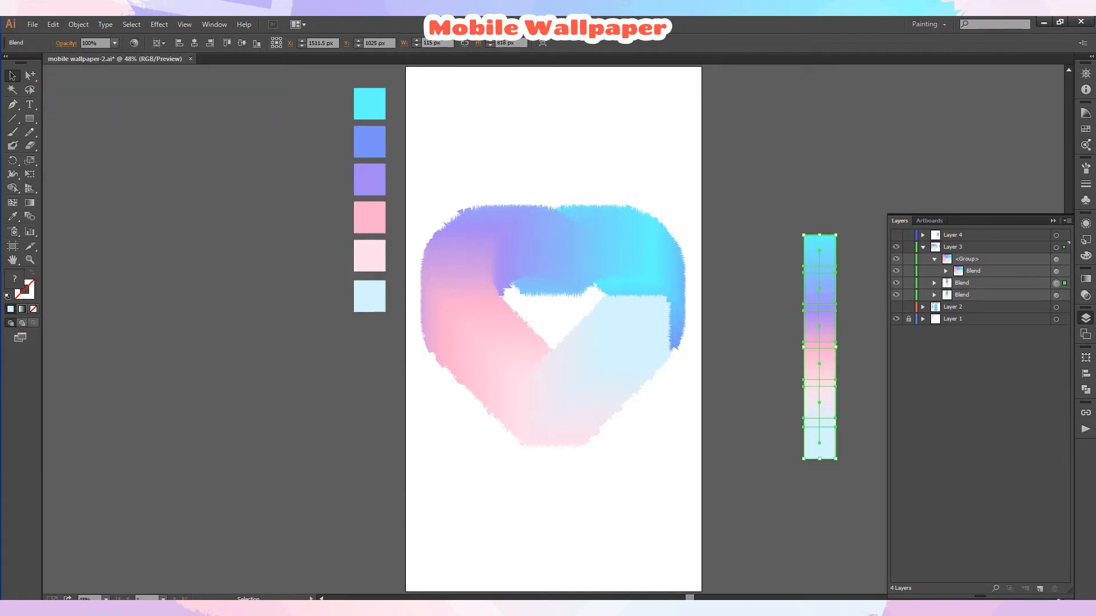
Move the duplicated straight blend to the artboard's top-left corner and stretch it to cover the whole artboard.
{"action": "left_click", "coordinate": [1085, 318]}
{"action": "left_click", "coordinate": [907, 317]}
{"action": "left_click_drag", "start_coordinate": [829, 308], "coordinate": [432, 140]}
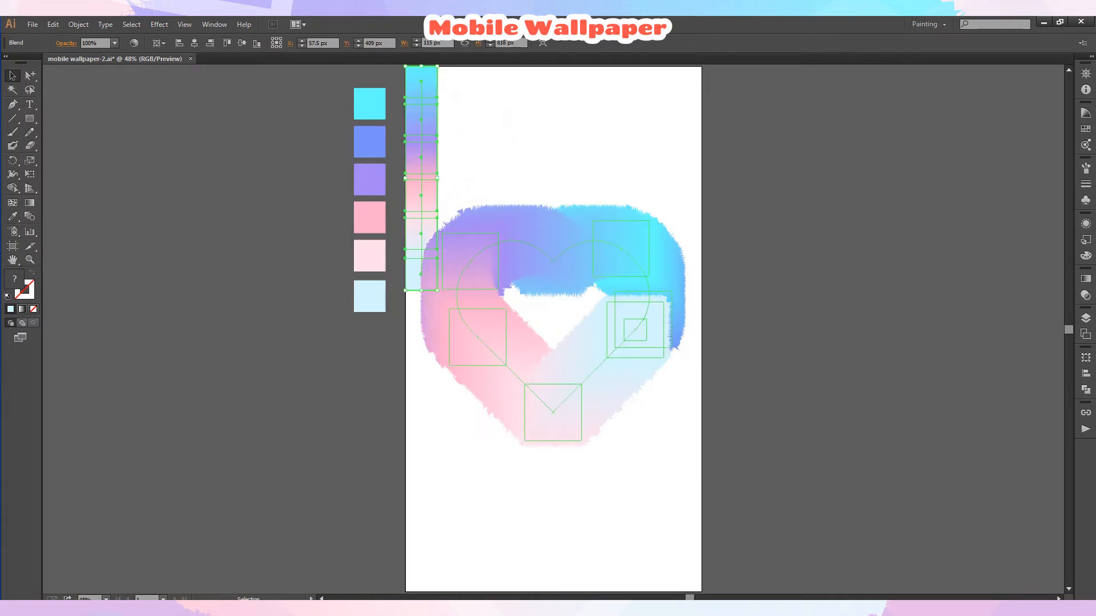
{"action": "left_click_drag", "start_coordinate": [437, 291], "coordinate": [503, 590]}
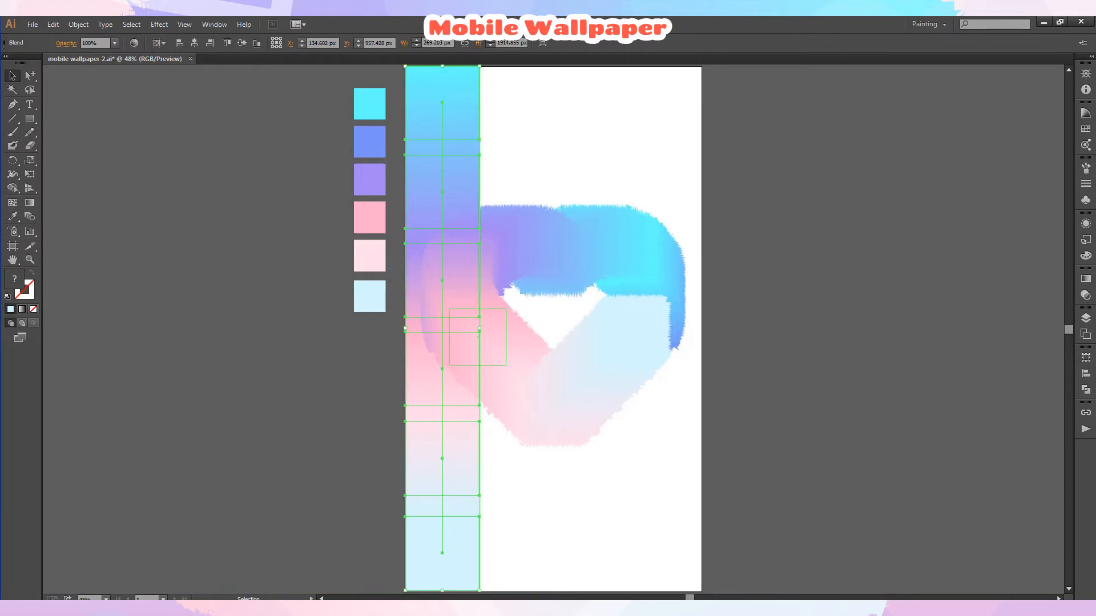
{"action": "left_click_drag", "start_coordinate": [480, 329], "coordinate": [702, 374]}
Rotate the background blend 180° with preview.
{"action": "right_click", "coordinate": [674, 151]}
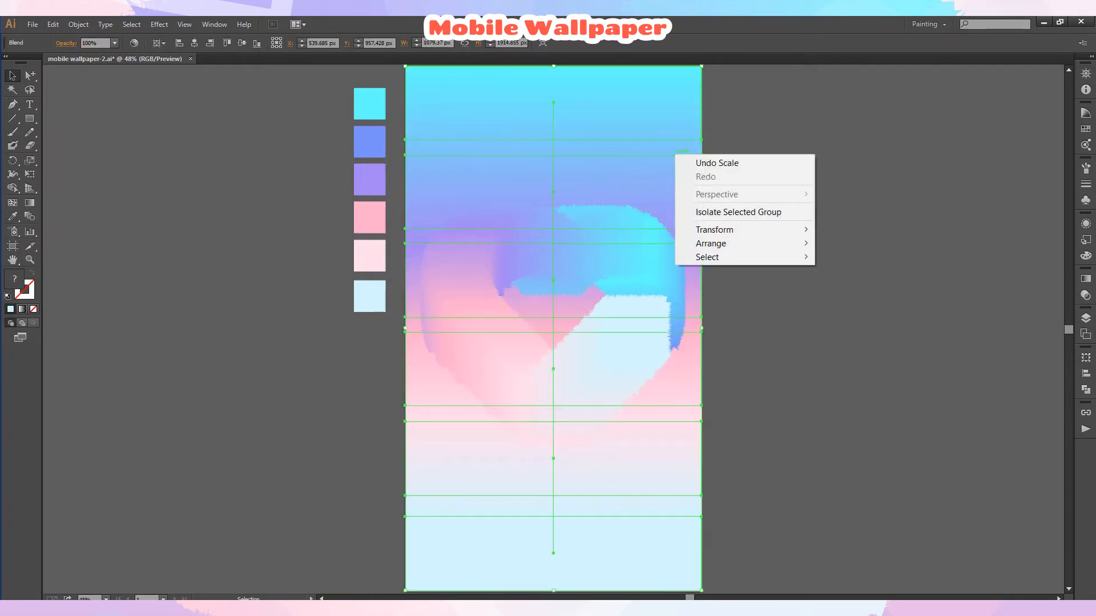
{"action": "mouse_move", "coordinate": [713, 227]}
{"action": "left_click", "coordinate": [847, 261]}
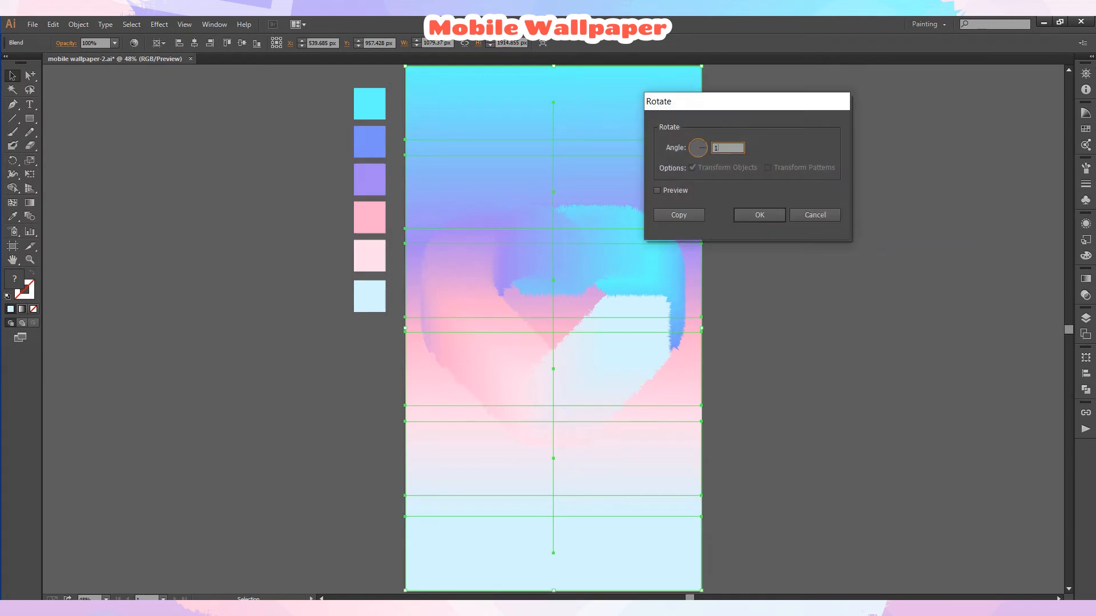
{"action": "type", "text": "180"}
{"action": "left_click", "coordinate": [657, 190]}
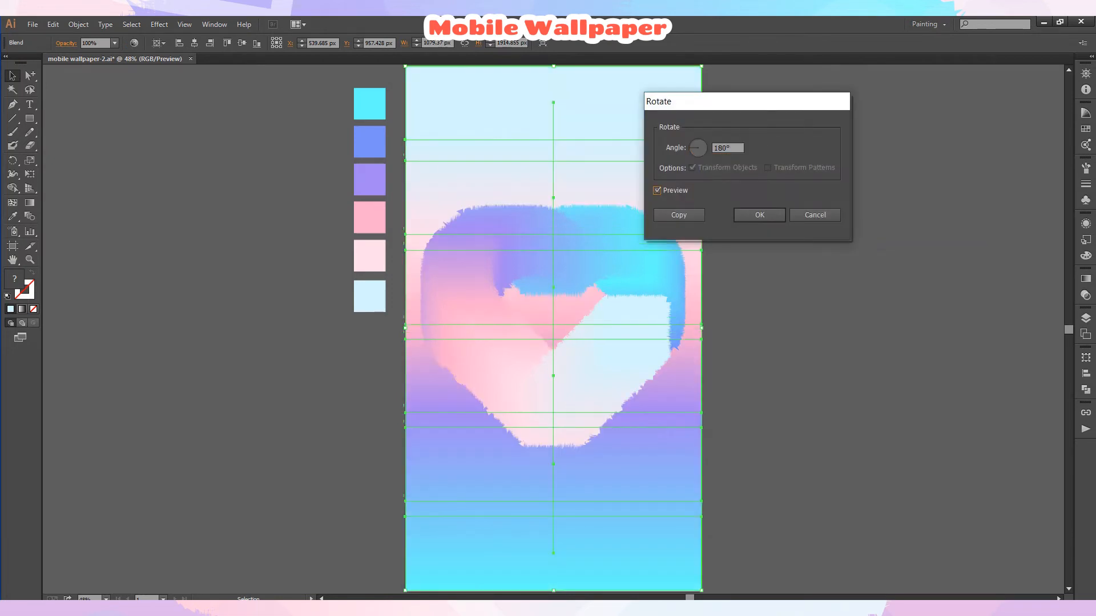
{"action": "left_click", "coordinate": [759, 215]}
Reposition the heart blend group slightly higher over the background.
{"action": "left_click", "coordinate": [764, 269]}
{"action": "left_click_drag", "start_coordinate": [604, 381], "coordinate": [600, 510]}
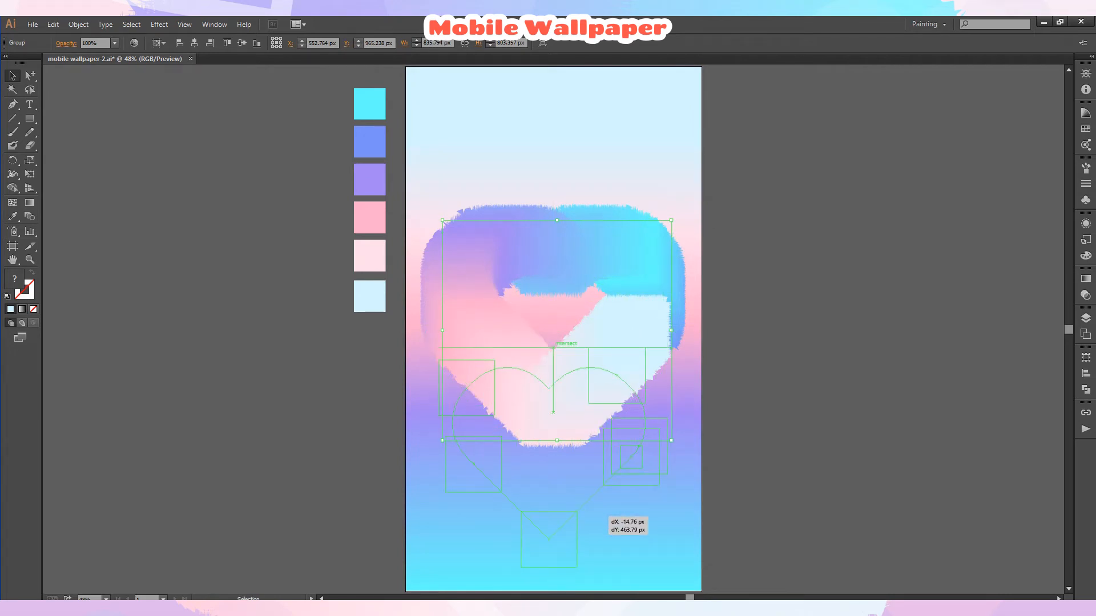
{"action": "left_click_drag", "start_coordinate": [601, 511], "coordinate": [601, 511]}
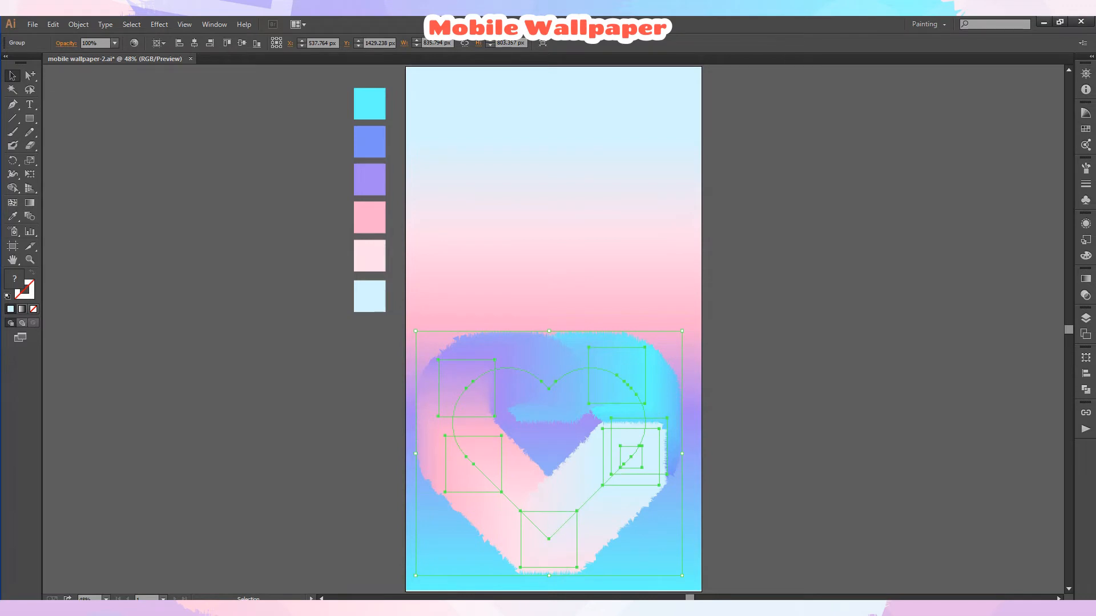
{"action": "left_click", "coordinate": [759, 456]}
{"action": "left_click", "coordinate": [614, 485]}
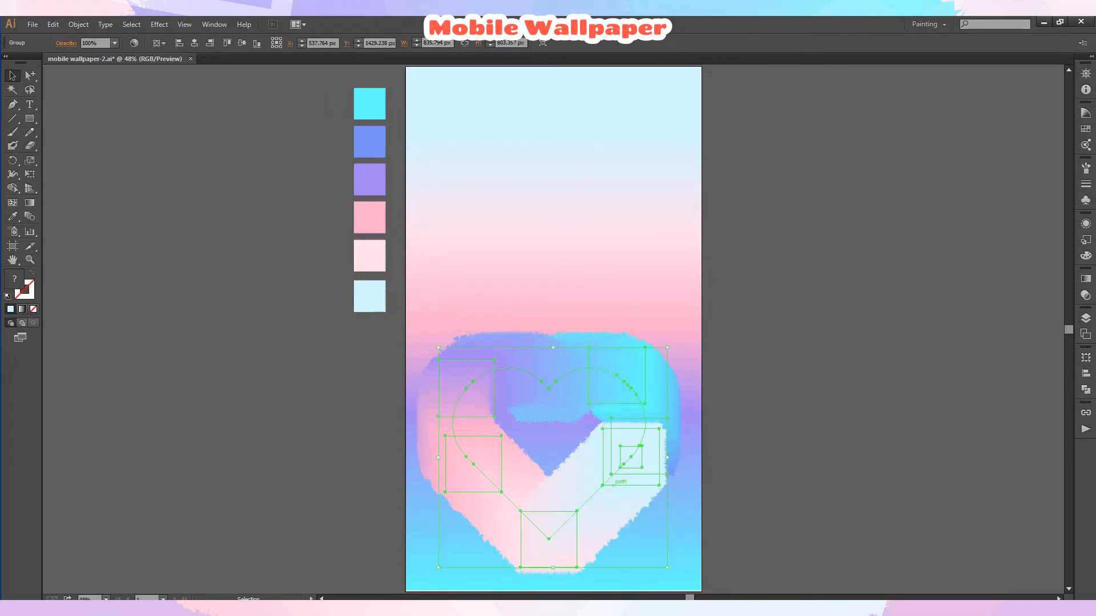
{"action": "left_click_drag", "start_coordinate": [613, 486], "coordinate": [615, 347]}
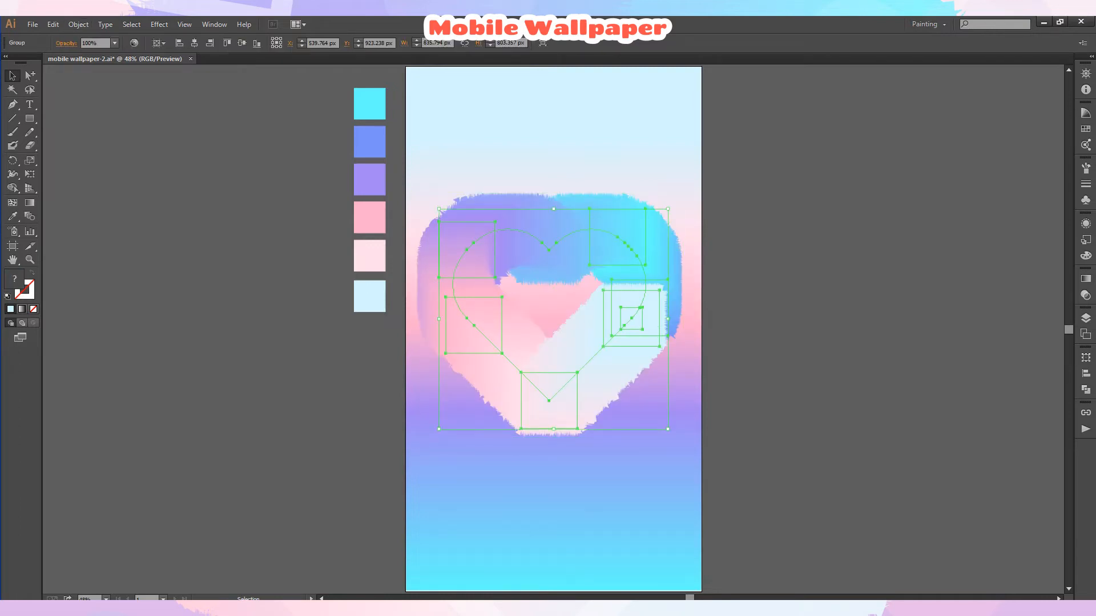
Duplicate the heart lower and to the right on the artboard and scale the copy down.
{"action": "left_click_drag", "start_coordinate": [542, 234], "coordinate": [604, 384]}
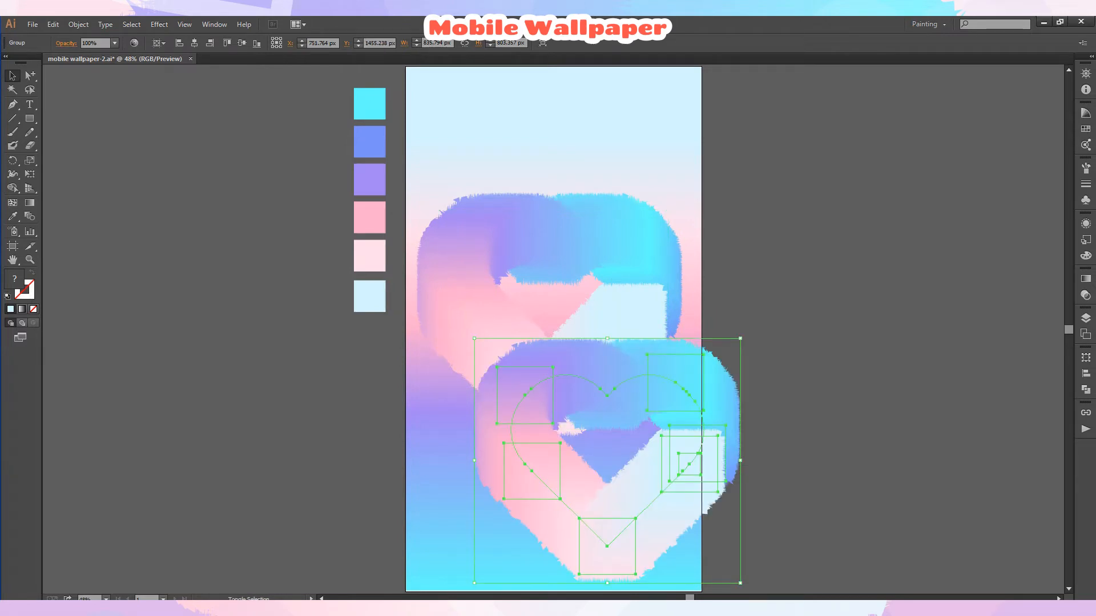
{"action": "left_click_drag", "start_coordinate": [740, 583], "coordinate": [680, 528]}
{"action": "left_click", "coordinate": [742, 437]}
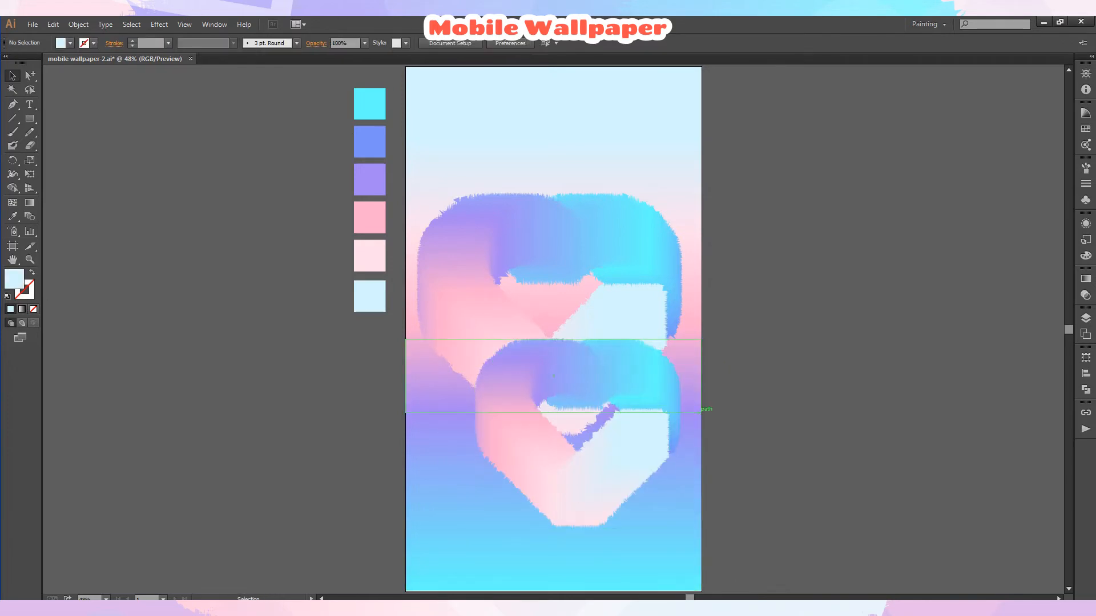
Reflect the smaller heart copy across the vertical axis at 90°.
{"action": "left_click", "coordinate": [656, 418]}
{"action": "right_click", "coordinate": [659, 418]}
{"action": "left_click", "coordinate": [847, 552]}
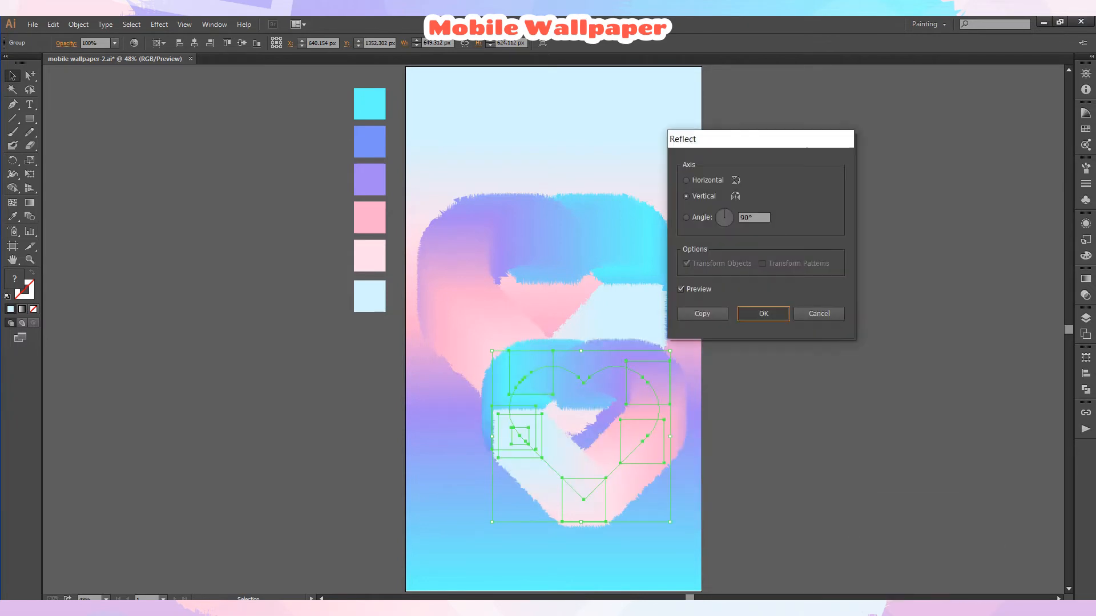
{"action": "key", "text": "Return"}
{"action": "left_click", "coordinate": [742, 436]}
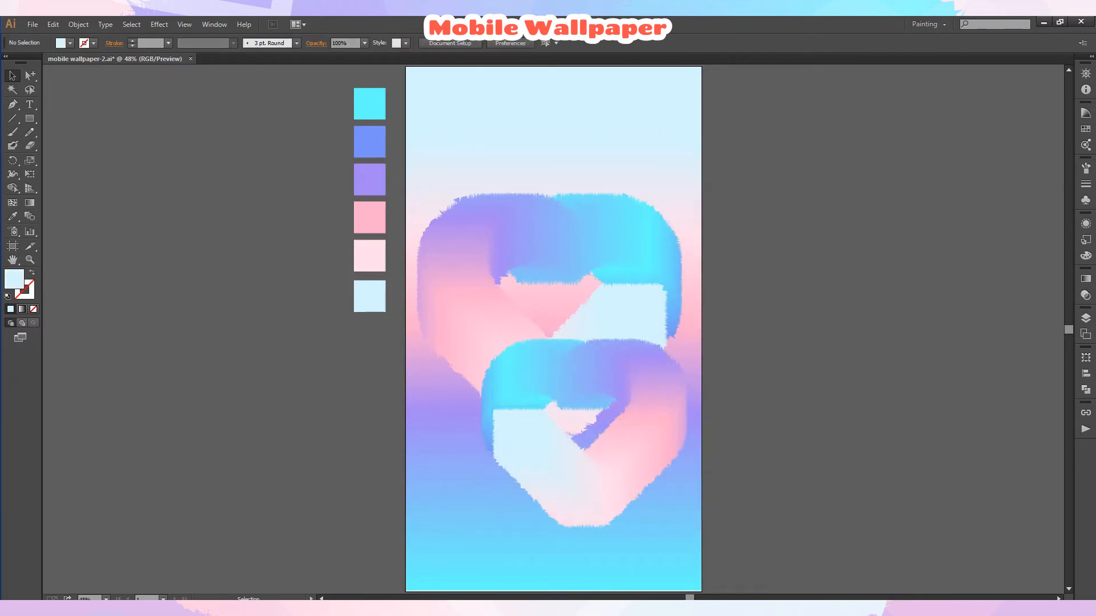
Reorder the colour paths inside the smaller heart's blend to change its gradient order.
{"action": "left_click", "coordinate": [650, 433]}
{"action": "key", "text": "F7"}
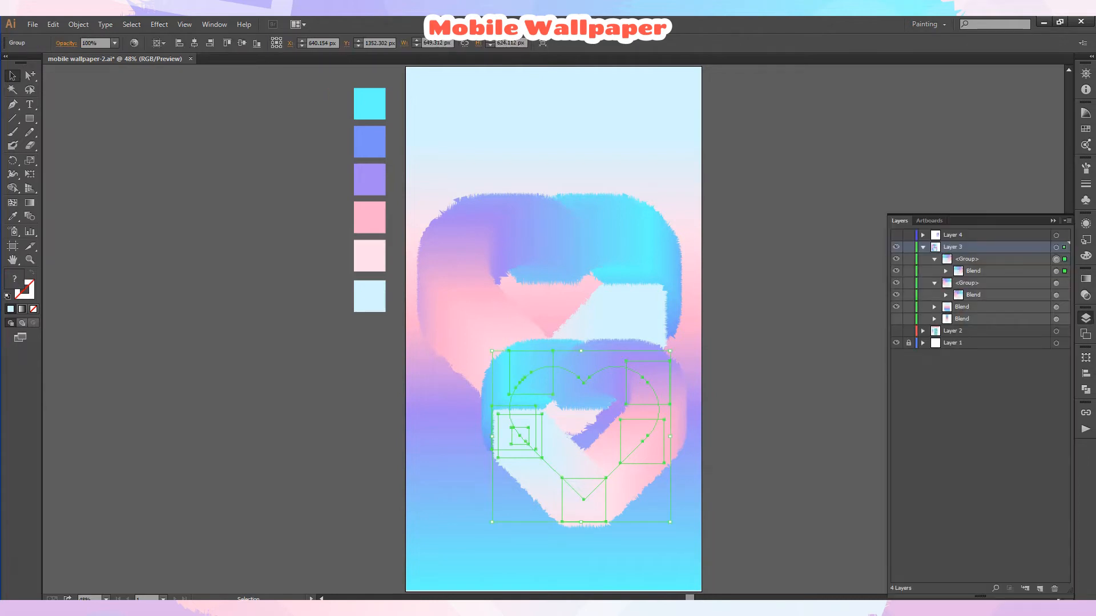
{"action": "left_click", "coordinate": [945, 271]}
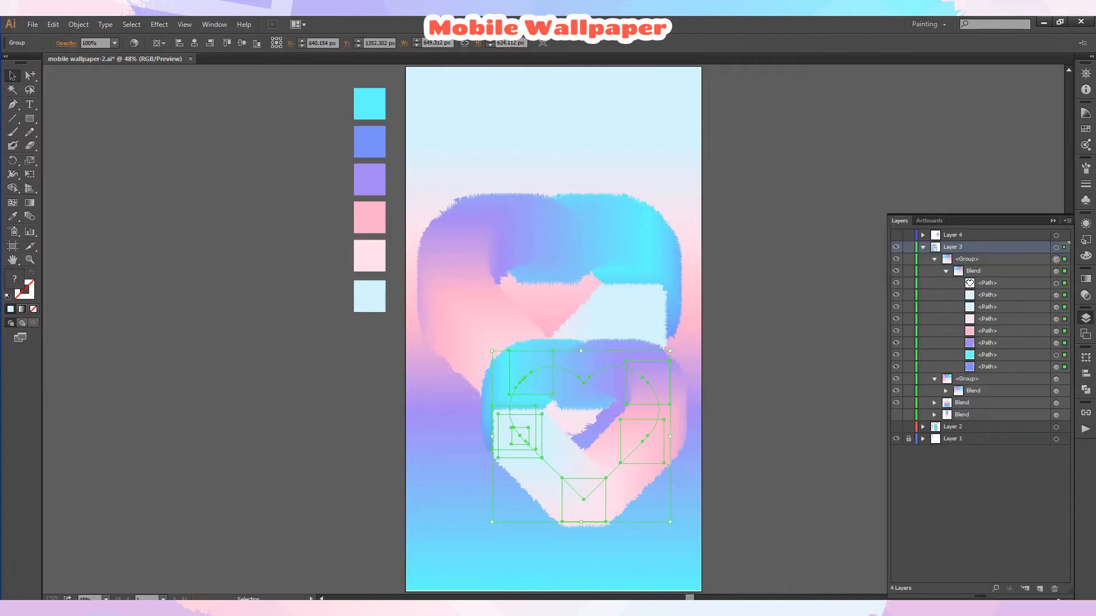
{"action": "left_click", "coordinate": [1055, 295]}
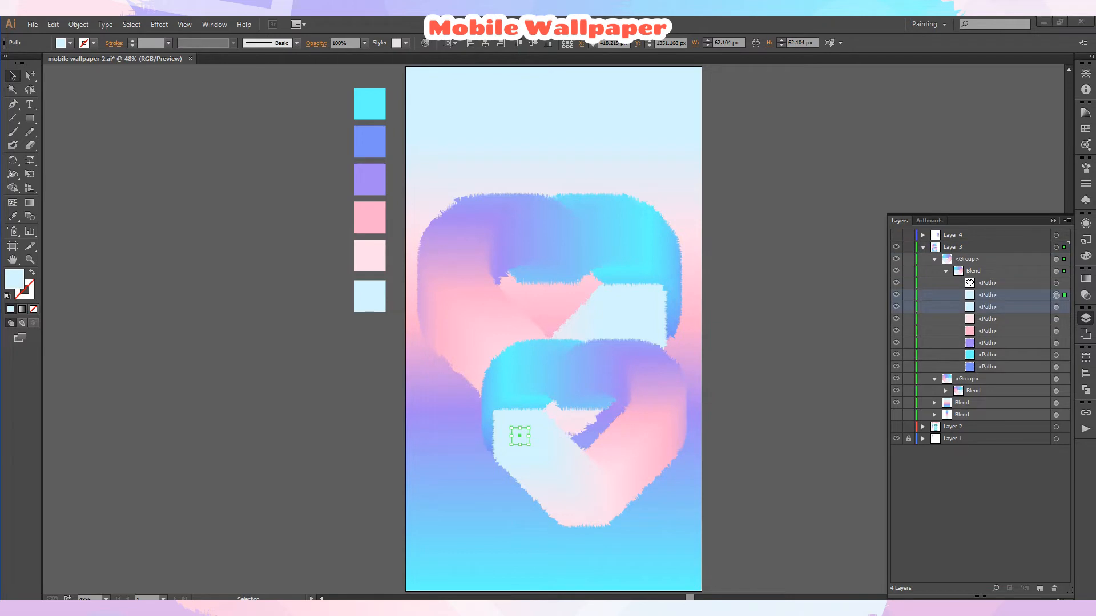
{"action": "left_click", "coordinate": [996, 295]}
{"action": "left_click", "coordinate": [996, 307], "text": "shift"}
{"action": "left_click_drag", "start_coordinate": [996, 307], "coordinate": [996, 372]}
{"action": "key", "text": "ctrl+shift+a"}
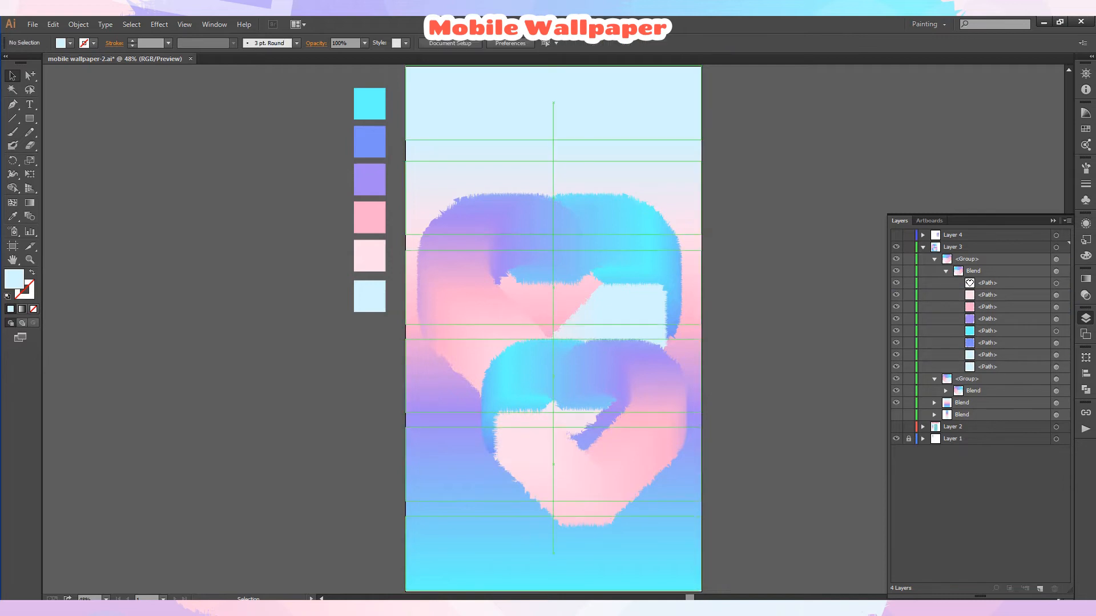
Duplicate the smaller heart and place the copy near the artboard's top-left corner.
{"action": "left_click_drag", "start_coordinate": [605, 501], "coordinate": [655, 226]}
{"action": "left_click", "coordinate": [776, 172]}
{"action": "left_click_drag", "start_coordinate": [706, 157], "coordinate": [576, 174]}
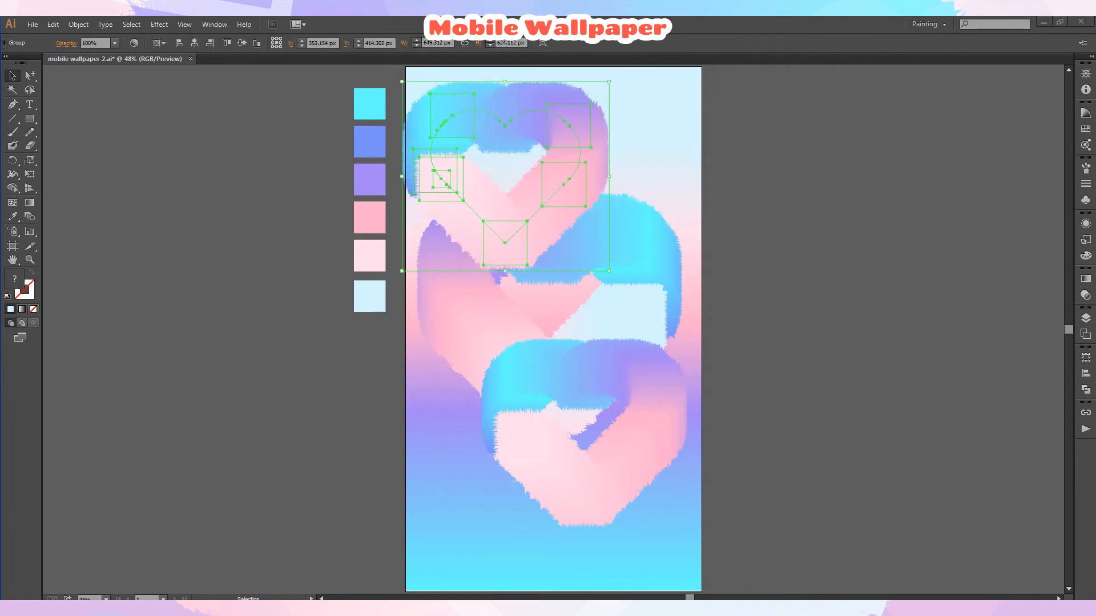
{"action": "key", "text": "ctrl+shift+a"}
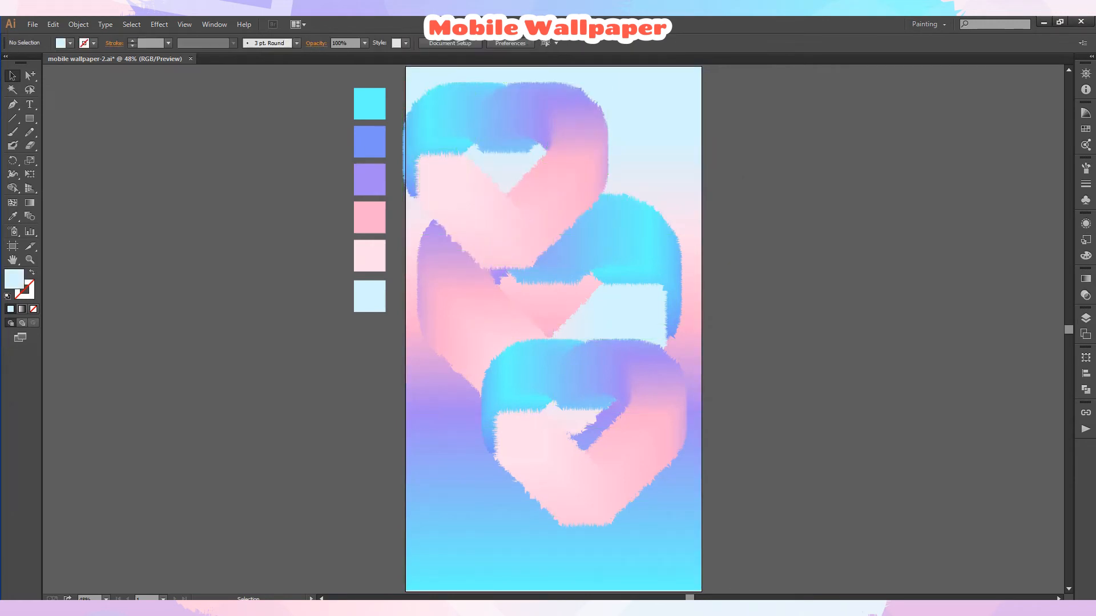
Reselect the top heart copy and rotate it counterclockwise to tilt it.
{"action": "key", "text": "ctrl+z"}
{"action": "scroll", "coordinate": [553, 331], "scroll_direction": "up", "scroll_amount": 1}
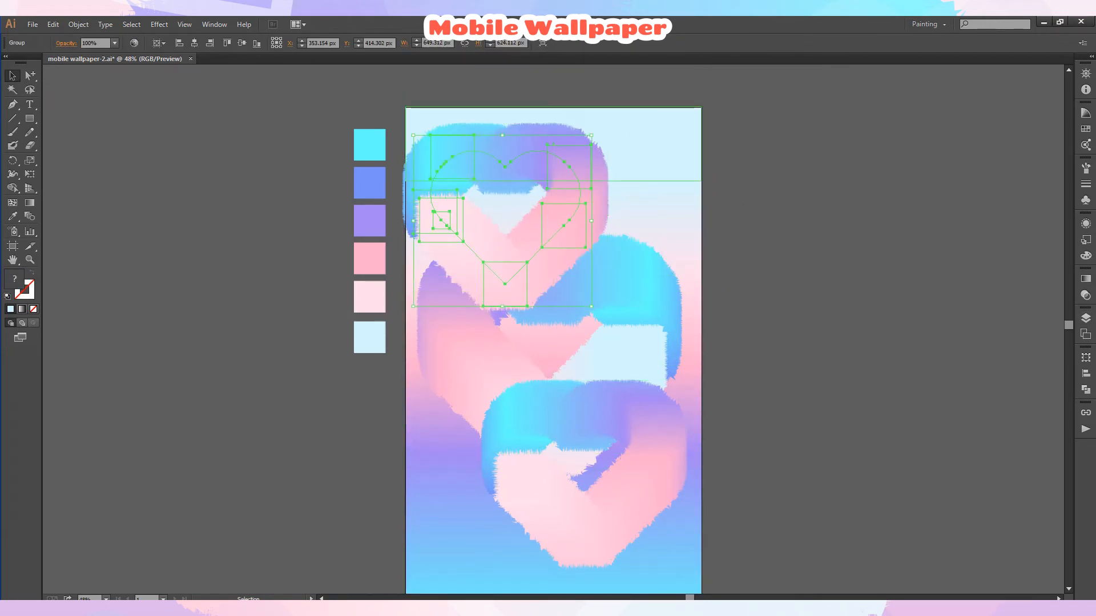
{"action": "left_click_drag", "start_coordinate": [597, 130], "coordinate": [540, 98]}
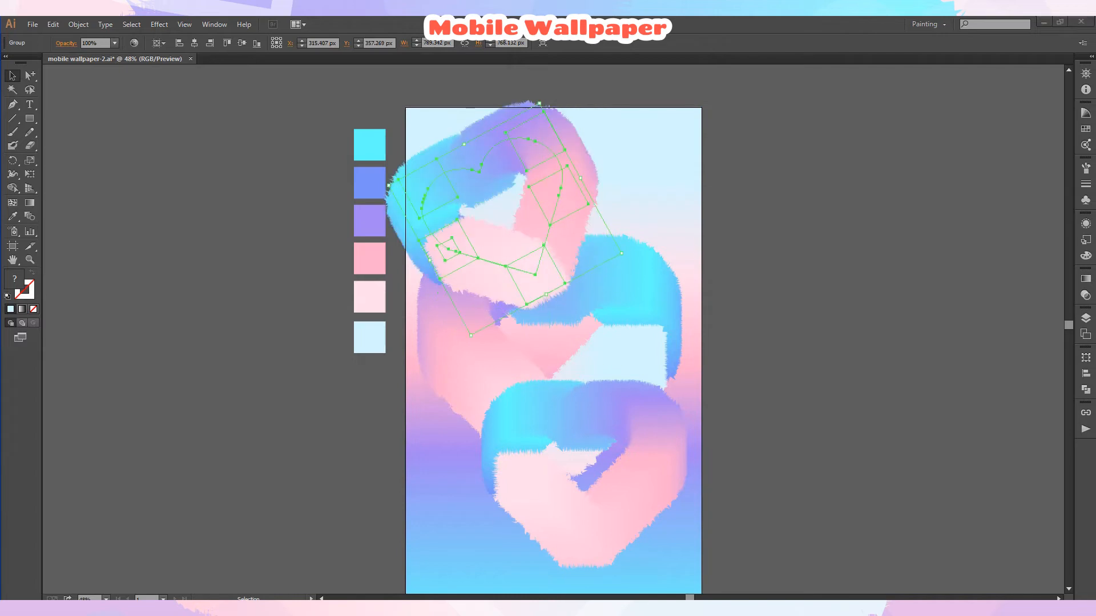
{"action": "key", "text": "F7"}
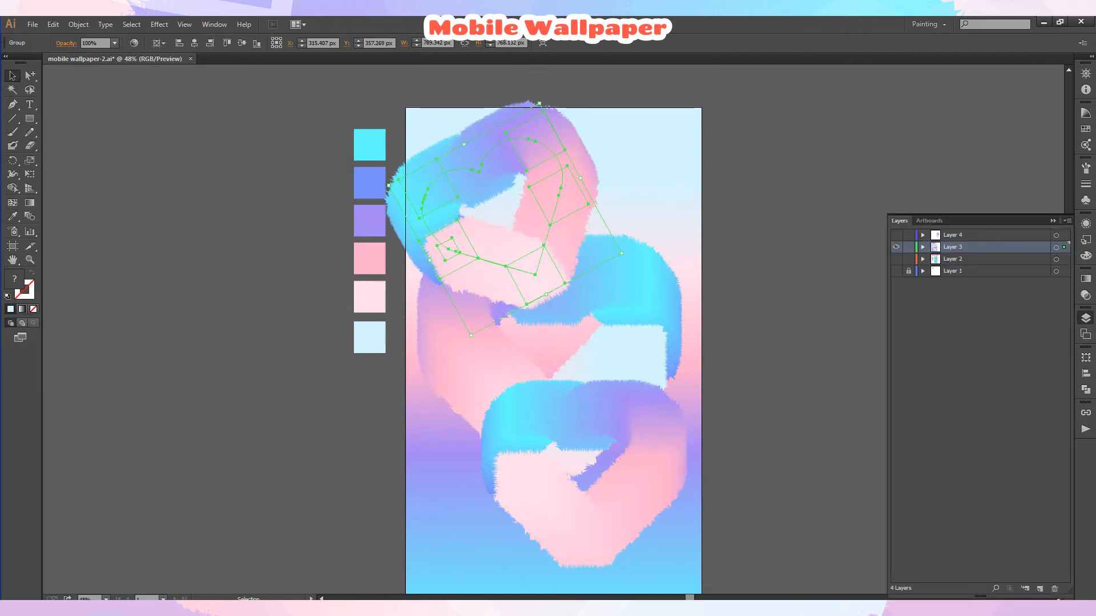
{"action": "key", "text": "F7"}
{"action": "key", "text": "ctrl+shift+a"}
{"action": "scroll", "coordinate": [554, 331], "scroll_direction": "down", "scroll_amount": 1}
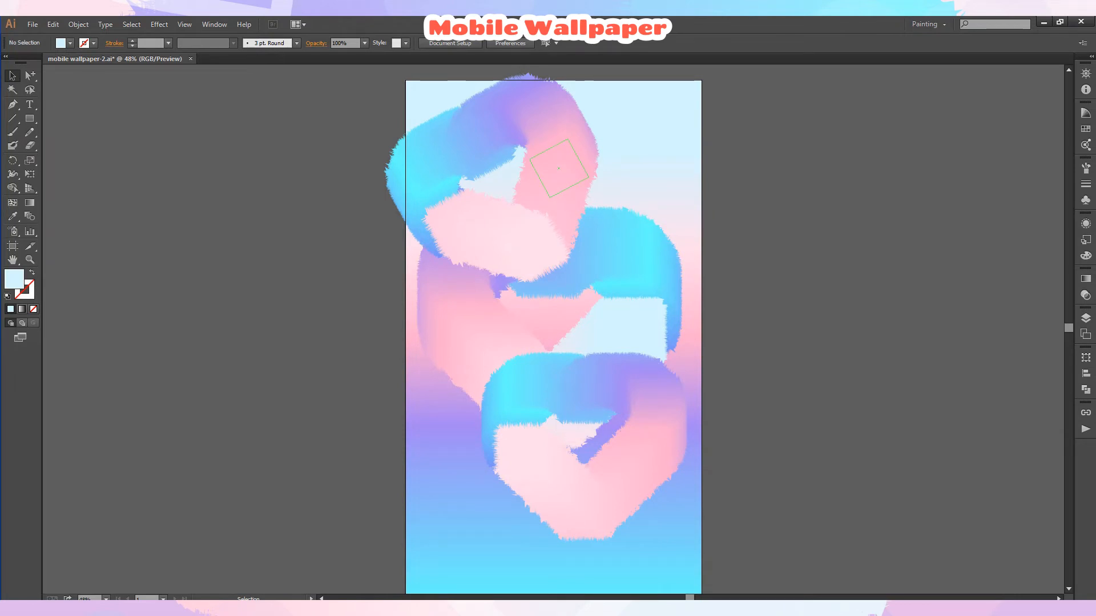
Scale the top heart copy down into a small heart near the artboard's top-left corner.
{"action": "left_click", "coordinate": [558, 168]}
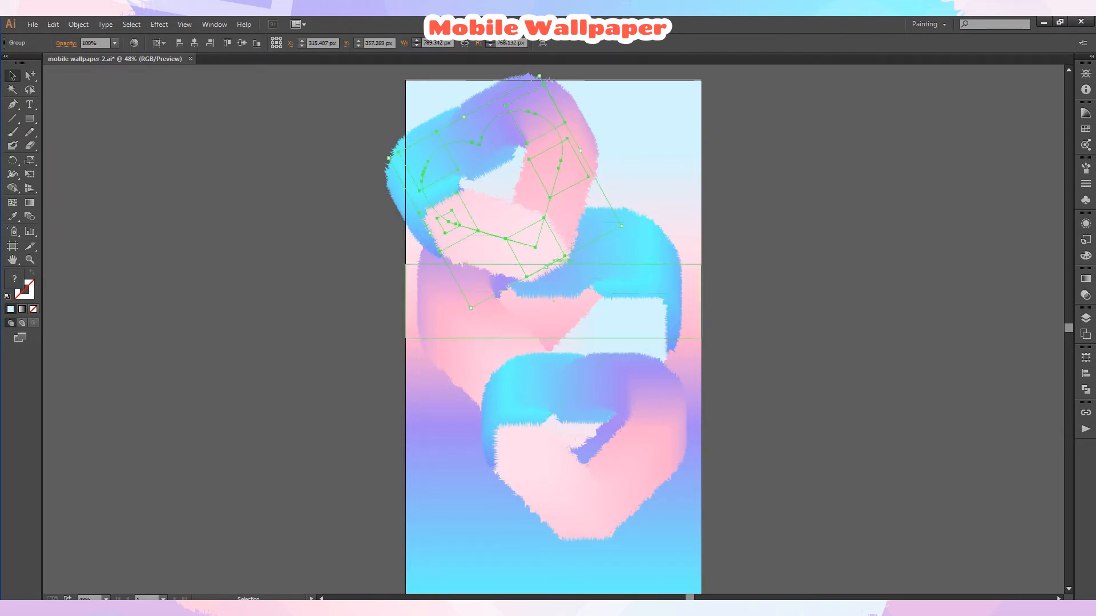
{"action": "left_click_drag", "start_coordinate": [546, 266], "coordinate": [505, 179]}
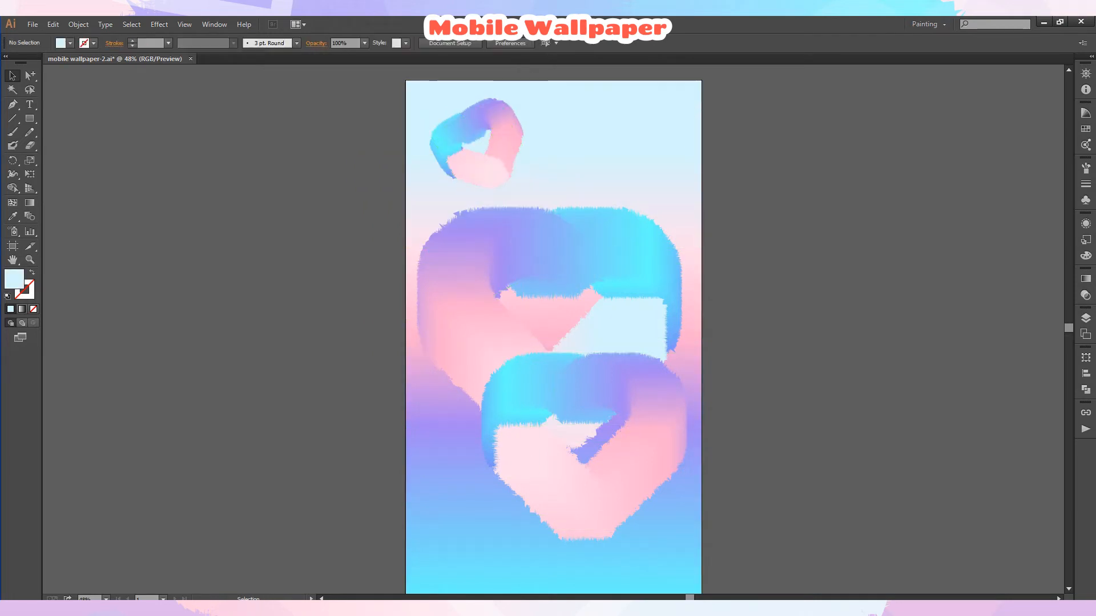
Set the small top-left heart's opacity to 60%.
{"action": "left_click", "coordinate": [114, 43]}
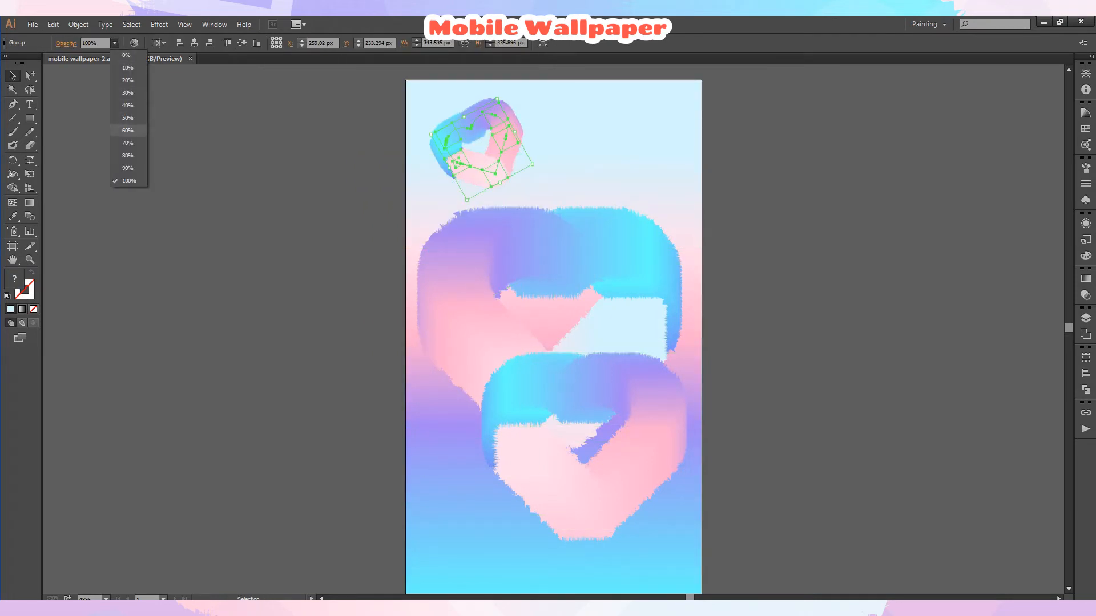
{"action": "left_click", "coordinate": [129, 130]}
{"action": "left_click", "coordinate": [553, 114]}
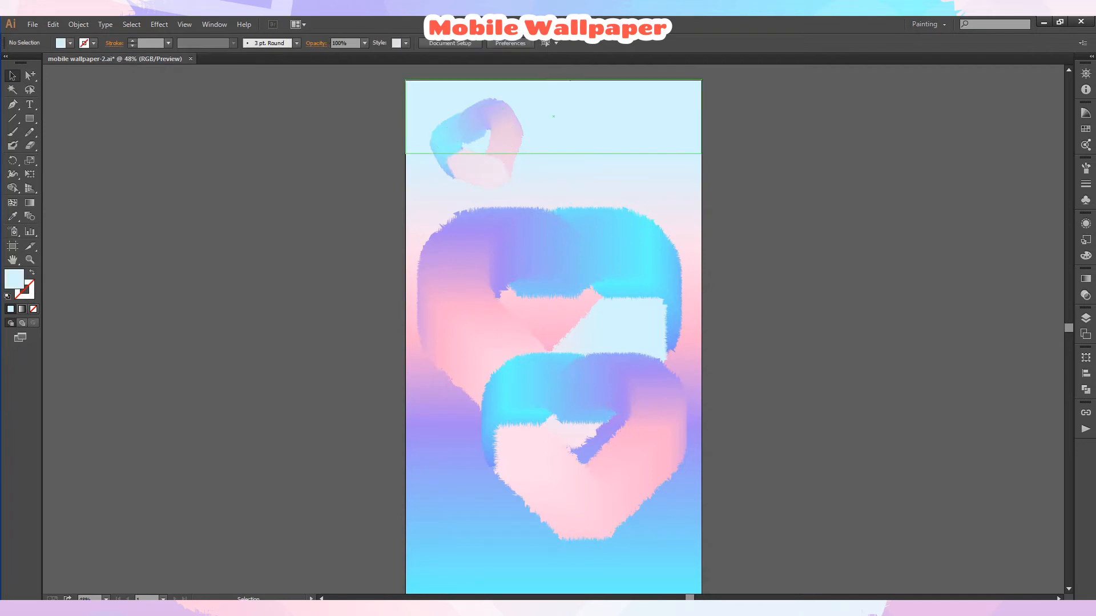
{"action": "left_click", "coordinate": [507, 137]}
{"action": "left_click_drag", "start_coordinate": [506, 137], "coordinate": [621, 167]}
{"action": "key", "text": "ctrl+shift+a"}
{"action": "key", "text": "ctrl+z"}
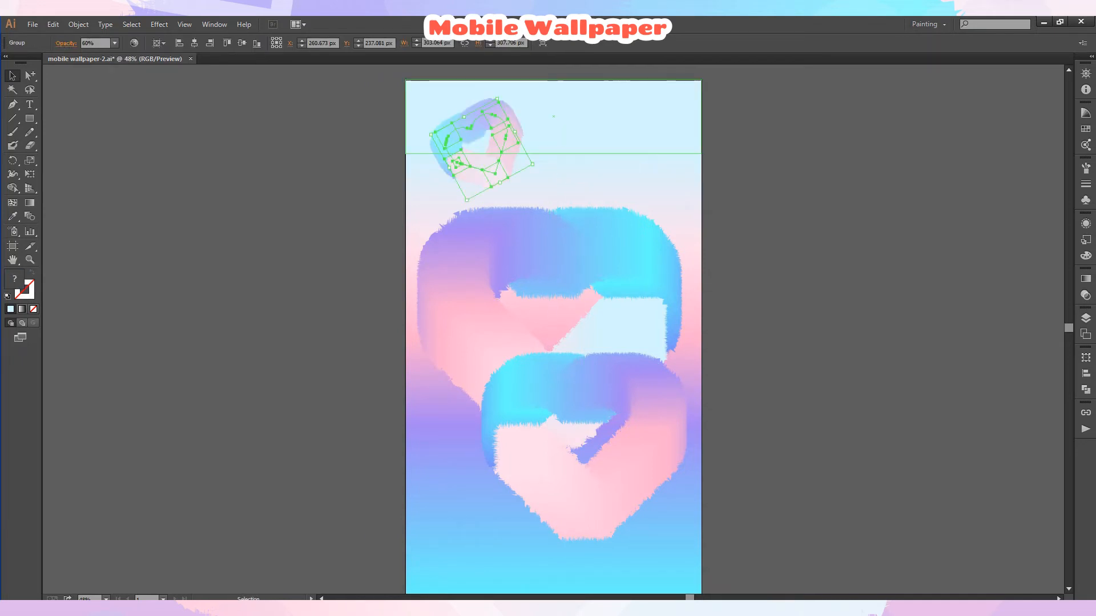
Duplicate the small heart into the top-right area of the artboard and enlarge the copy.
{"action": "key", "text": "ctrl+shift+a"}
{"action": "left_click", "coordinate": [500, 151]}
{"action": "left_click_drag", "start_coordinate": [500, 152], "coordinate": [668, 220]}
{"action": "left_click_drag", "start_coordinate": [608, 204], "coordinate": [612, 254]}
Send the enlarged top-right heart to the back.
{"action": "left_click", "coordinate": [1085, 318]}
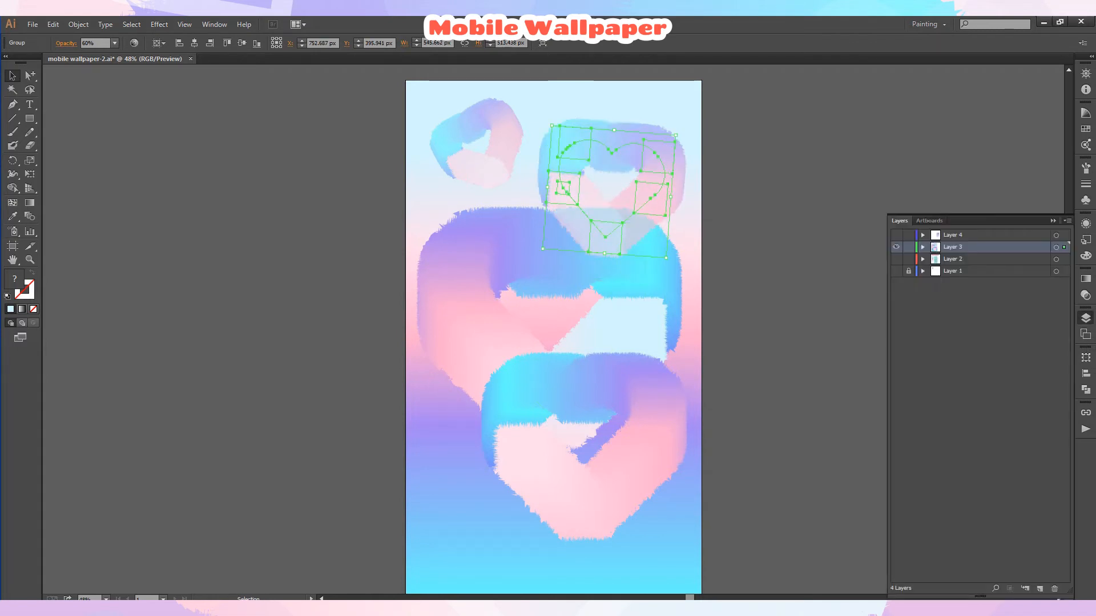
{"action": "right_click", "coordinate": [645, 193]}
{"action": "mouse_move", "coordinate": [665, 298]}
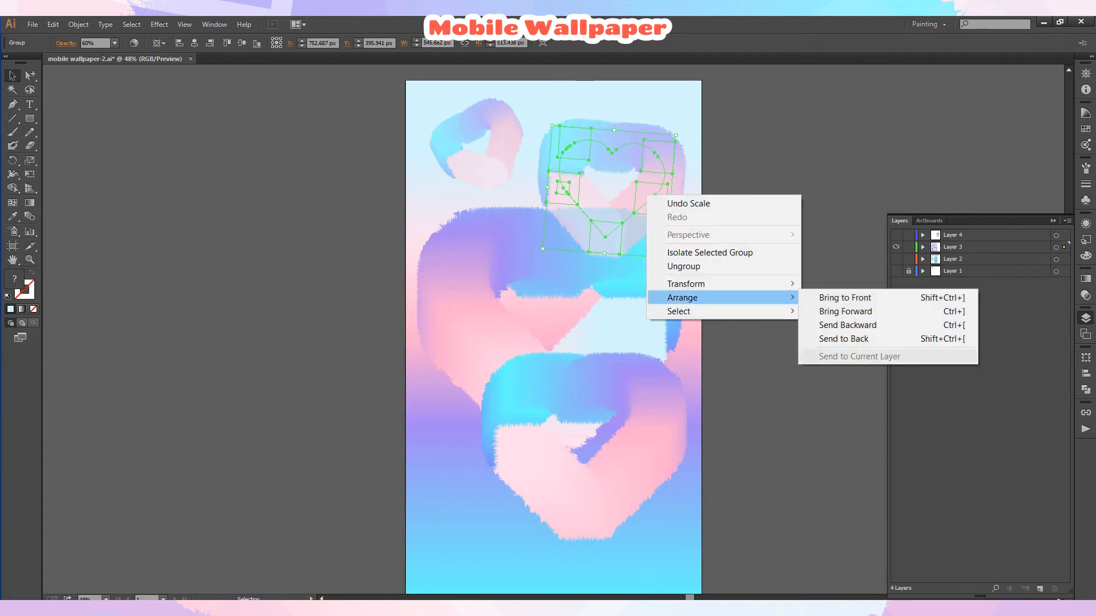
{"action": "left_click", "coordinate": [821, 339]}
Reorder the colour paths inside the top-right heart's blend to change its gradient order.
{"action": "left_click", "coordinate": [923, 247]}
{"action": "scroll", "coordinate": [978, 405], "scroll_direction": "down", "scroll_amount": 3}
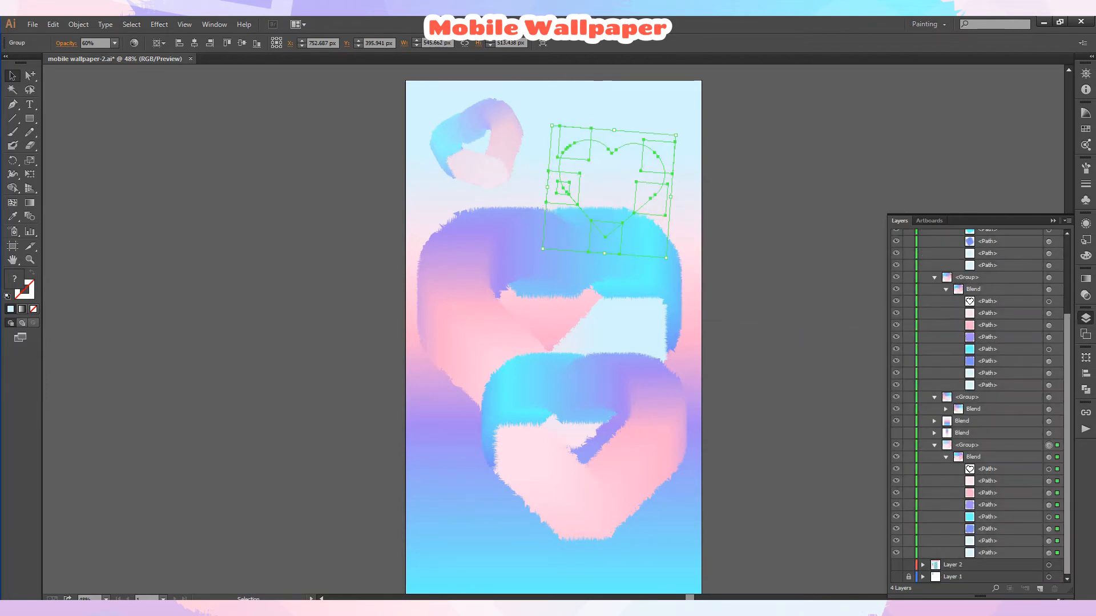
{"action": "left_click", "coordinate": [934, 444]}
{"action": "left_click_drag", "start_coordinate": [967, 546], "coordinate": [966, 529]}
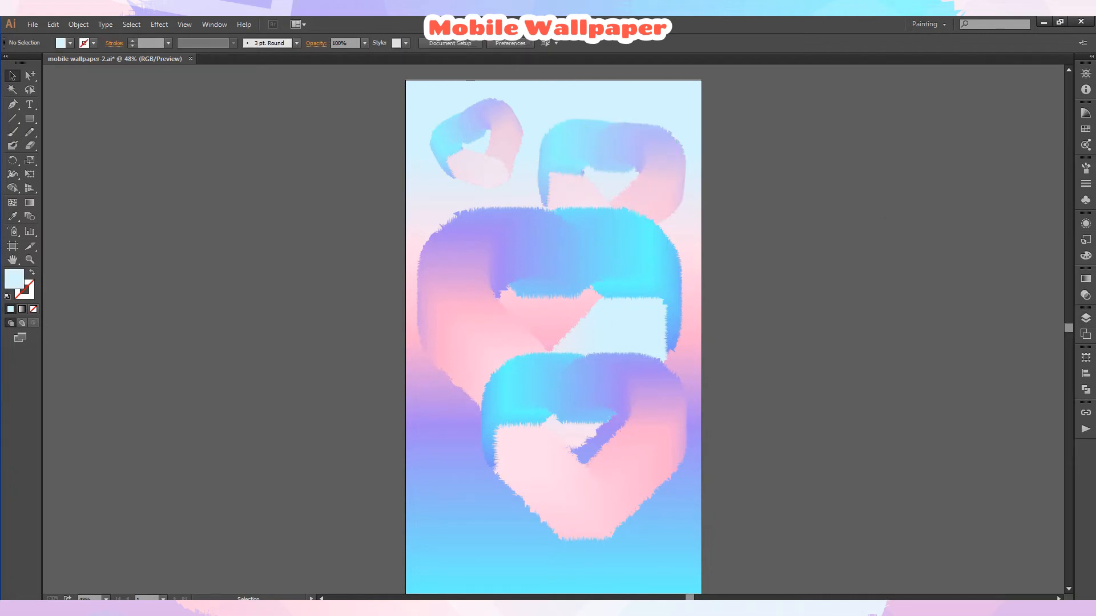
Nudge the small top-left heart slightly down and to the left.
{"action": "left_click_drag", "start_coordinate": [477, 146], "coordinate": [467, 154]}
{"action": "left_click", "coordinate": [753, 274]}
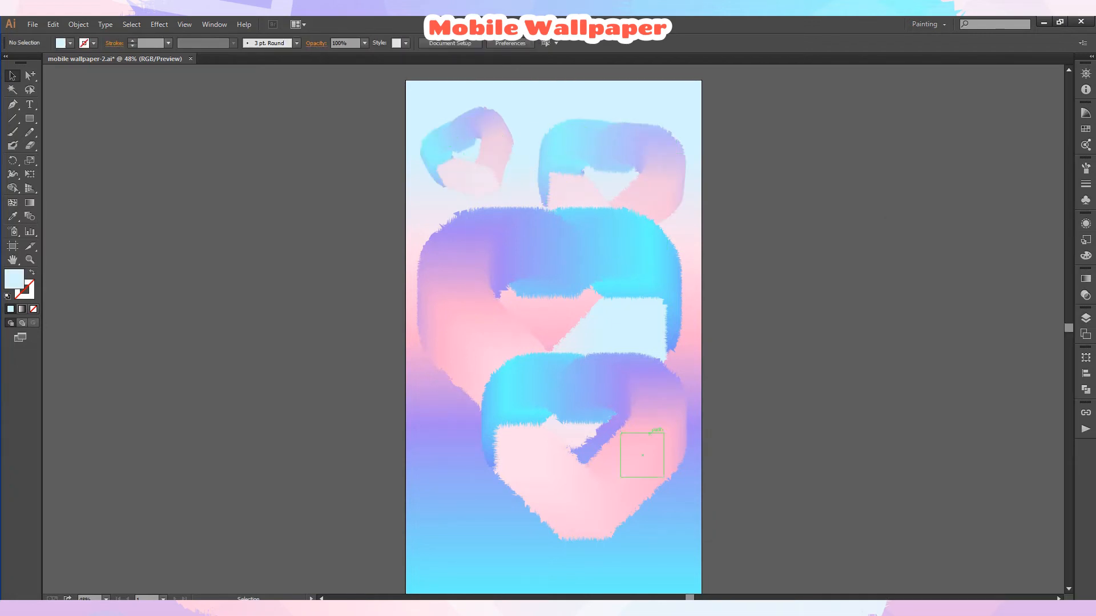
Rotate the bottom heart clockwise and enlarge it.
{"action": "left_click", "coordinate": [641, 452]}
{"action": "left_click_drag", "start_coordinate": [671, 360], "coordinate": [699, 412]}
{"action": "left_click", "coordinate": [748, 473]}
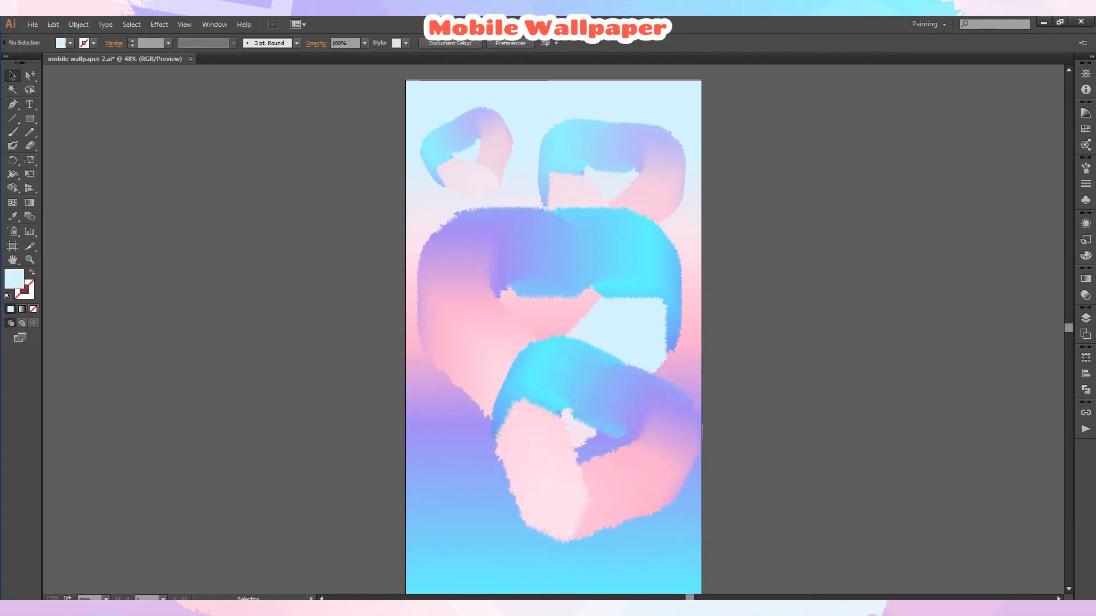
{"action": "left_click_drag", "start_coordinate": [648, 477], "coordinate": [665, 512]}
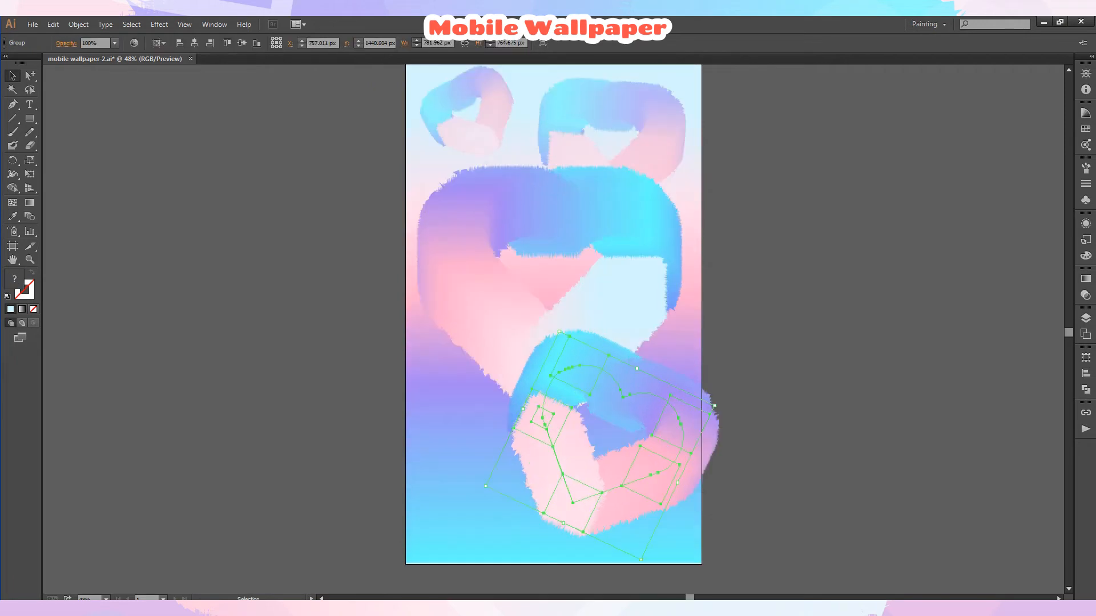
Duplicate the bottom heart to the left and rotate the copy.
{"action": "left_click_drag", "start_coordinate": [576, 470], "coordinate": [448, 478]}
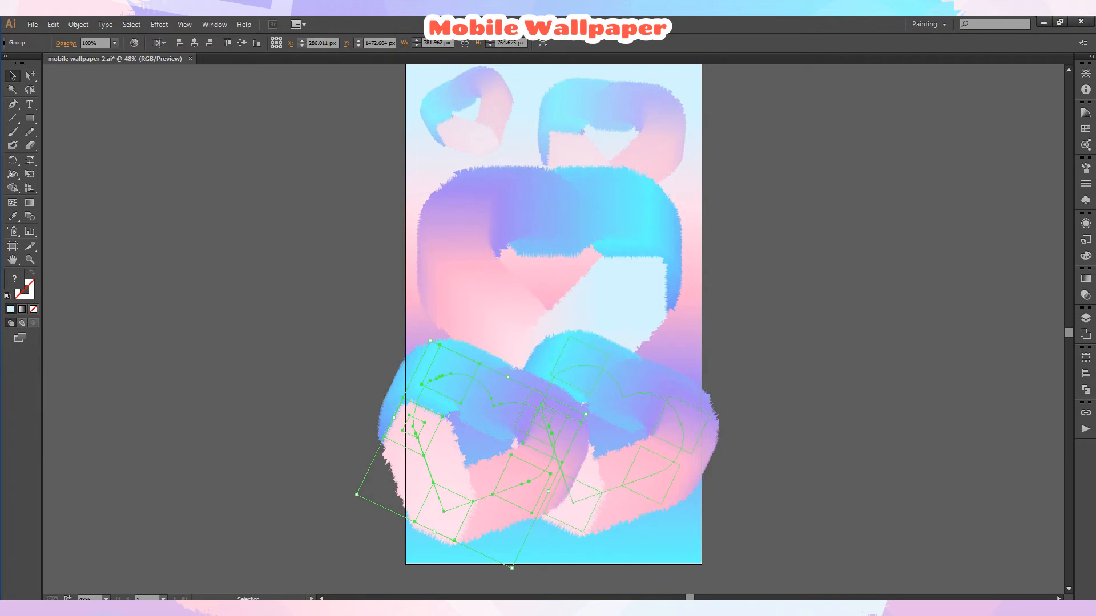
{"action": "left_click_drag", "start_coordinate": [587, 412], "coordinate": [497, 337]}
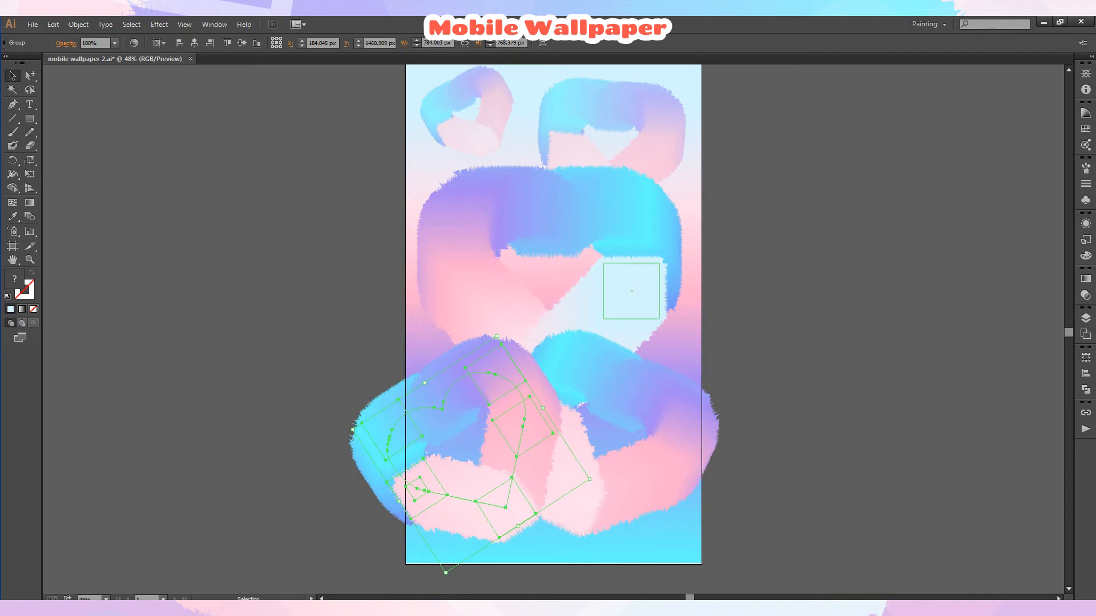
Bring the large central heart to the front.
{"action": "right_click", "coordinate": [648, 295]}
{"action": "mouse_move", "coordinate": [676, 397]}
{"action": "left_click", "coordinate": [828, 397]}
Set the bottom-right heart's opacity to 80%.
{"action": "left_click", "coordinate": [569, 368]}
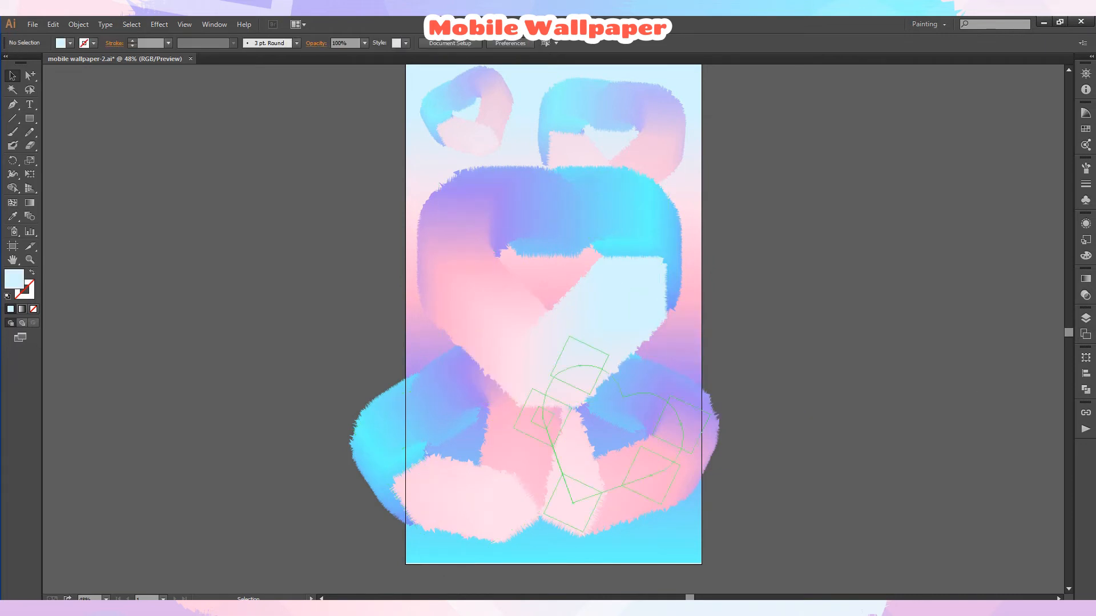
{"action": "left_click", "coordinate": [114, 42]}
{"action": "left_click", "coordinate": [128, 156]}
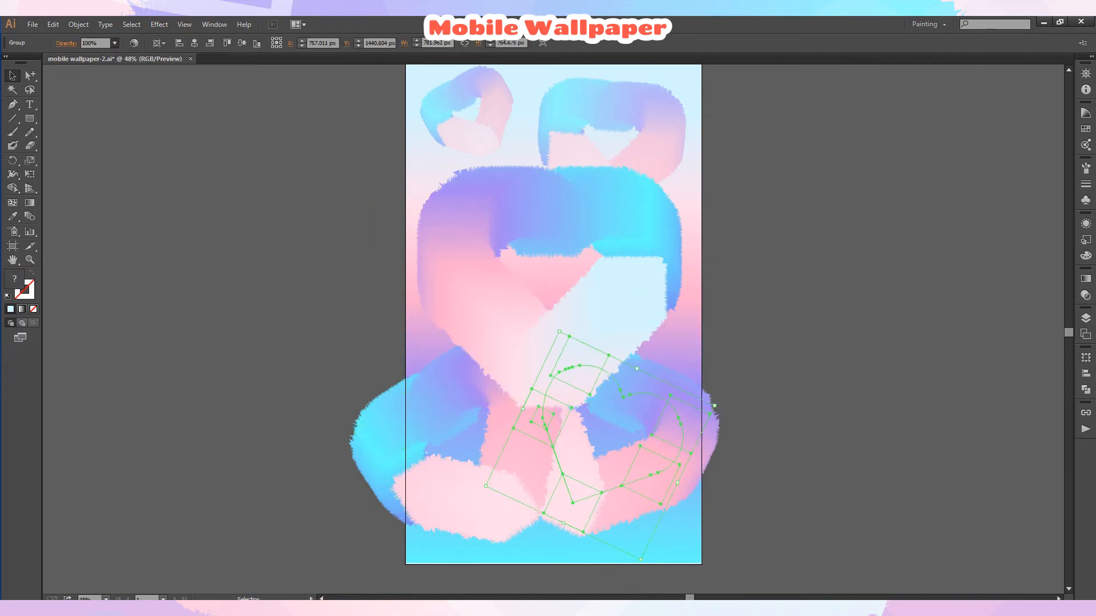
Scale the left bottom heart copy down to a small size.
{"action": "left_click", "coordinate": [503, 506]}
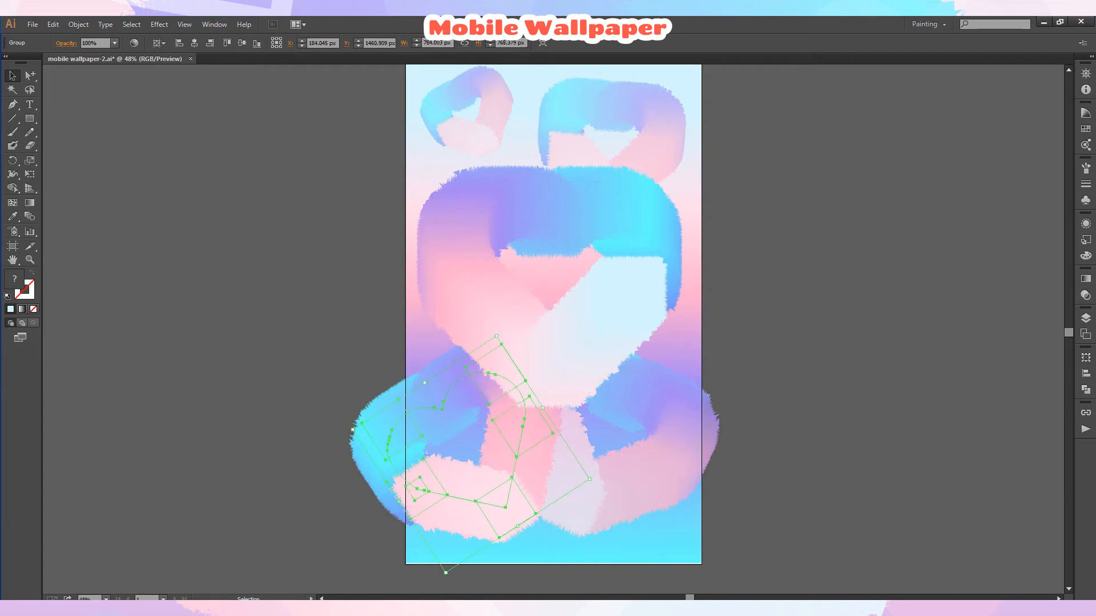
{"action": "left_click_drag", "start_coordinate": [352, 429], "coordinate": [398, 441]}
{"action": "left_click", "coordinate": [369, 456]}
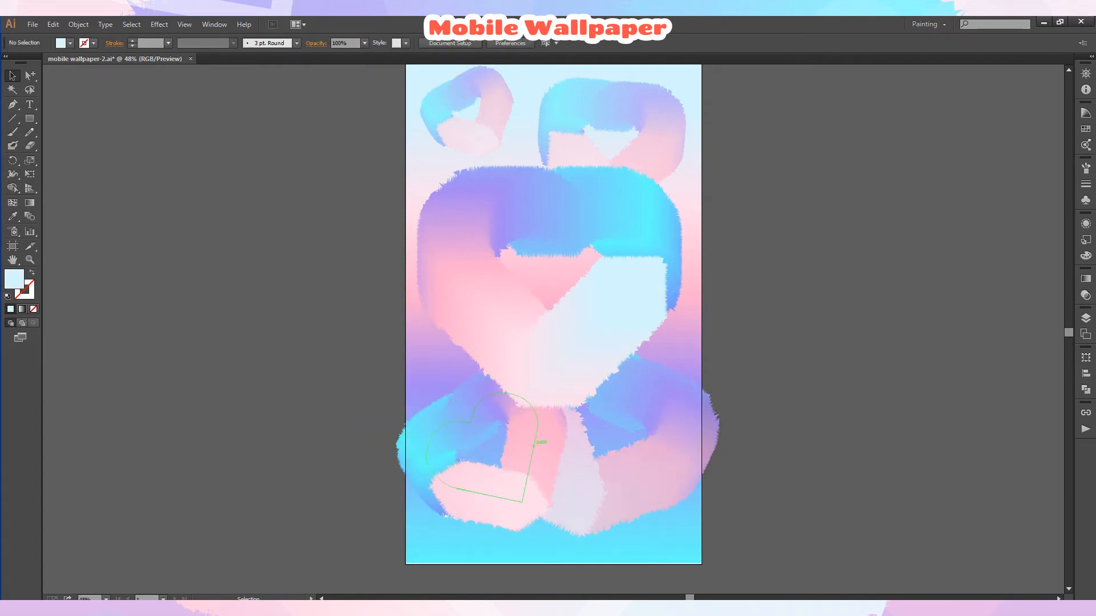
{"action": "left_click", "coordinate": [538, 448]}
{"action": "left_click_drag", "start_coordinate": [473, 555], "coordinate": [478, 501]}
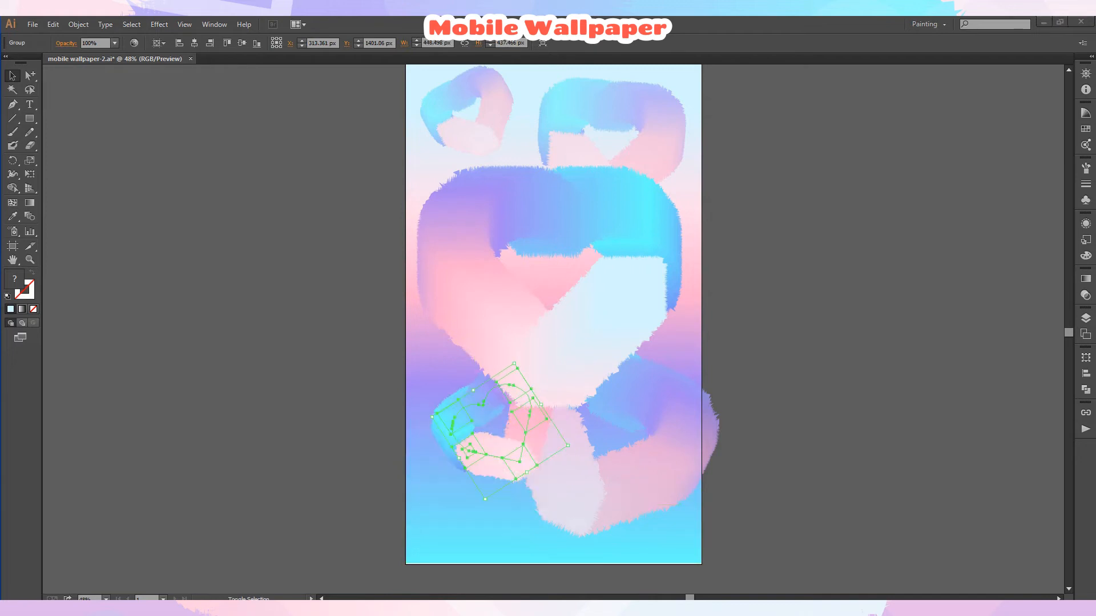
Move the small heart copy into the lower-left corner and rotate it upright.
{"action": "left_click", "coordinate": [489, 525]}
{"action": "left_click_drag", "start_coordinate": [517, 455], "coordinate": [495, 505]}
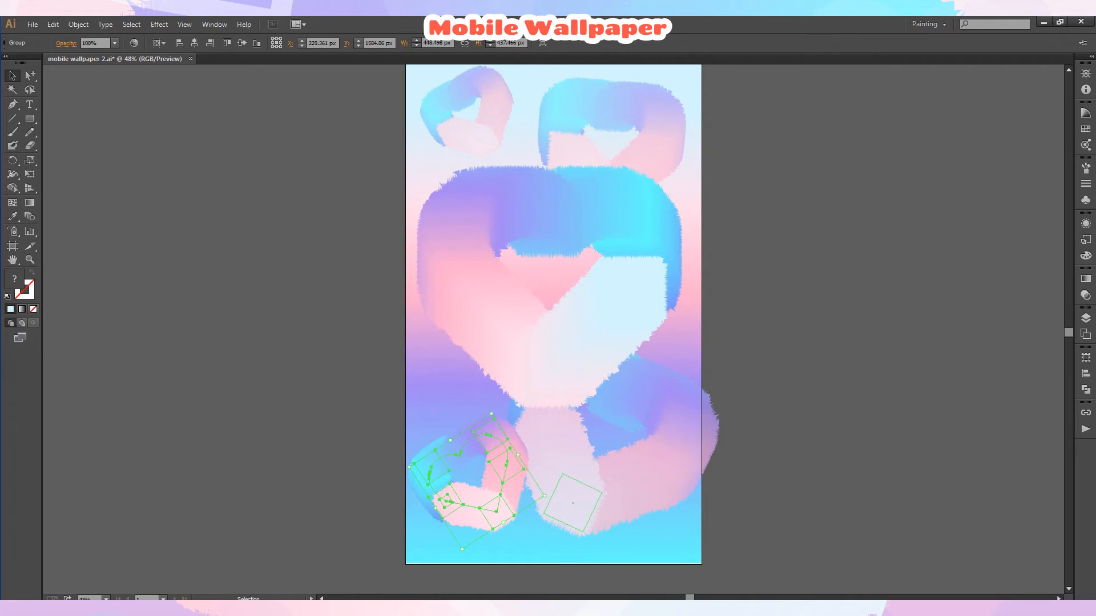
{"action": "left_click_drag", "start_coordinate": [551, 498], "coordinate": [479, 557]}
{"action": "left_click_drag", "start_coordinate": [488, 431], "coordinate": [481, 399]}
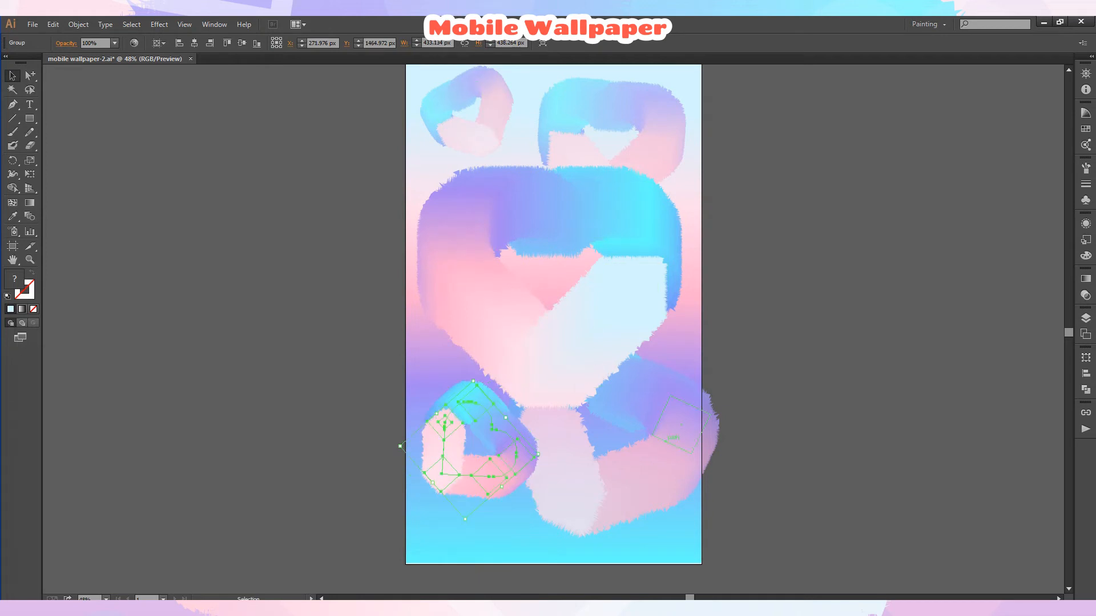
Rotate the bottom-right heart and shift it slightly downward.
{"action": "left_click", "coordinate": [683, 428]}
{"action": "left_click_drag", "start_coordinate": [719, 407], "coordinate": [609, 309]}
{"action": "left_click_drag", "start_coordinate": [642, 492], "coordinate": [636, 507]}
{"action": "scroll", "coordinate": [553, 329], "scroll_direction": "up", "scroll_amount": 1}
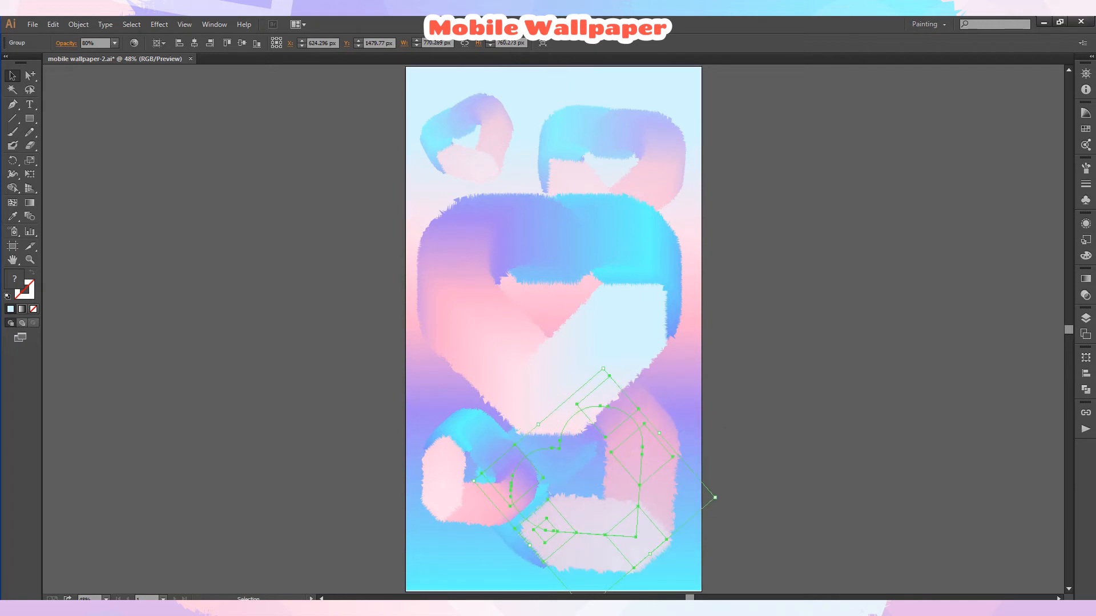
Unhide the bottom layer to show the colour swatches beside the artboard.
{"action": "left_click", "coordinate": [1085, 318]}
{"action": "left_click", "coordinate": [922, 247]}
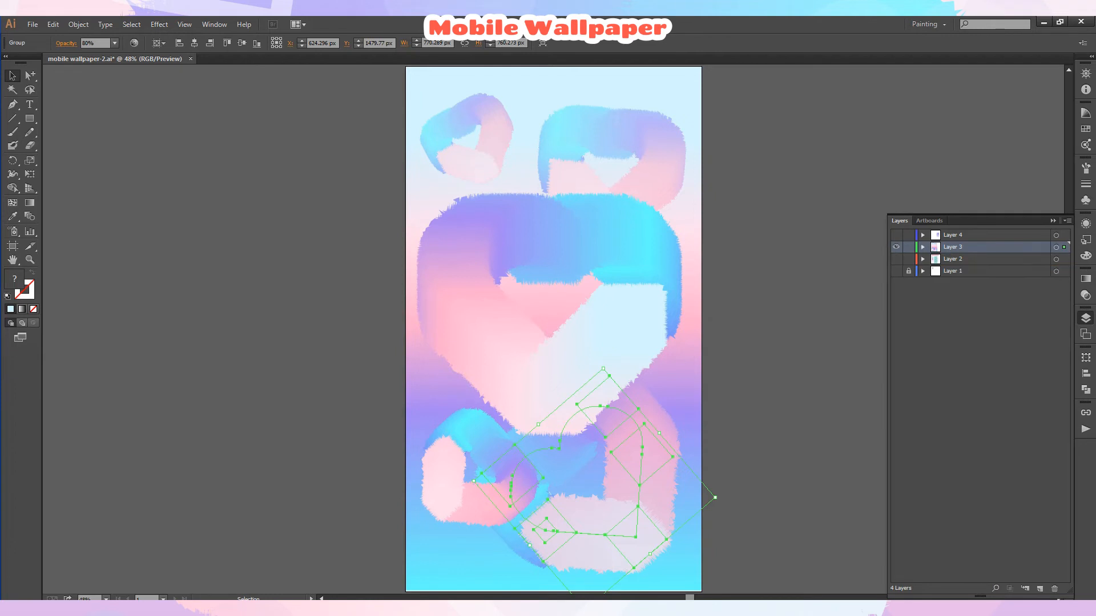
{"action": "left_click", "coordinate": [896, 271]}
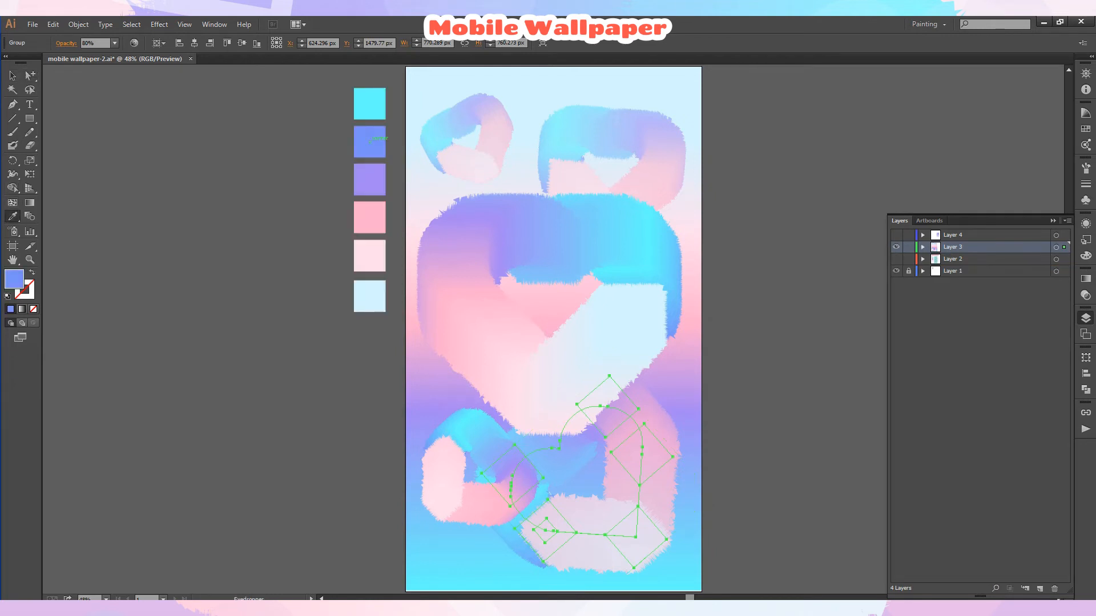
{"action": "key", "text": "v"}
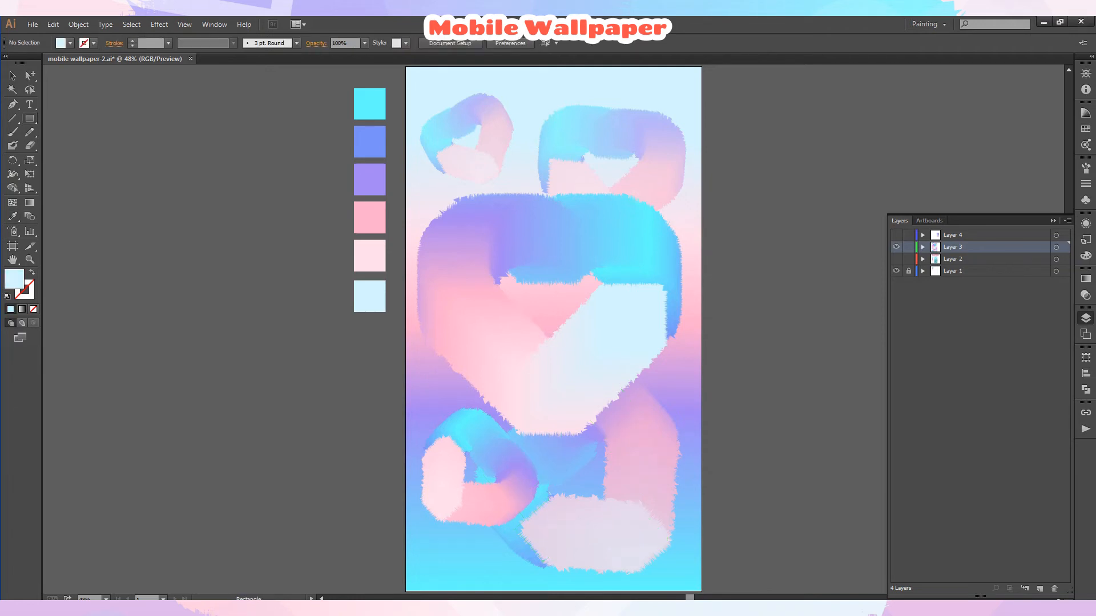
Draw a circle with the Ellipse tool beside the artboard and fill it with the cyan swatch colour.
{"action": "left_click_drag", "start_coordinate": [29, 118], "coordinate": [63, 145]}
{"action": "left_click_drag", "start_coordinate": [339, 346], "coordinate": [397, 407]}
{"action": "key", "text": "i"}
{"action": "left_click", "coordinate": [355, 125]}
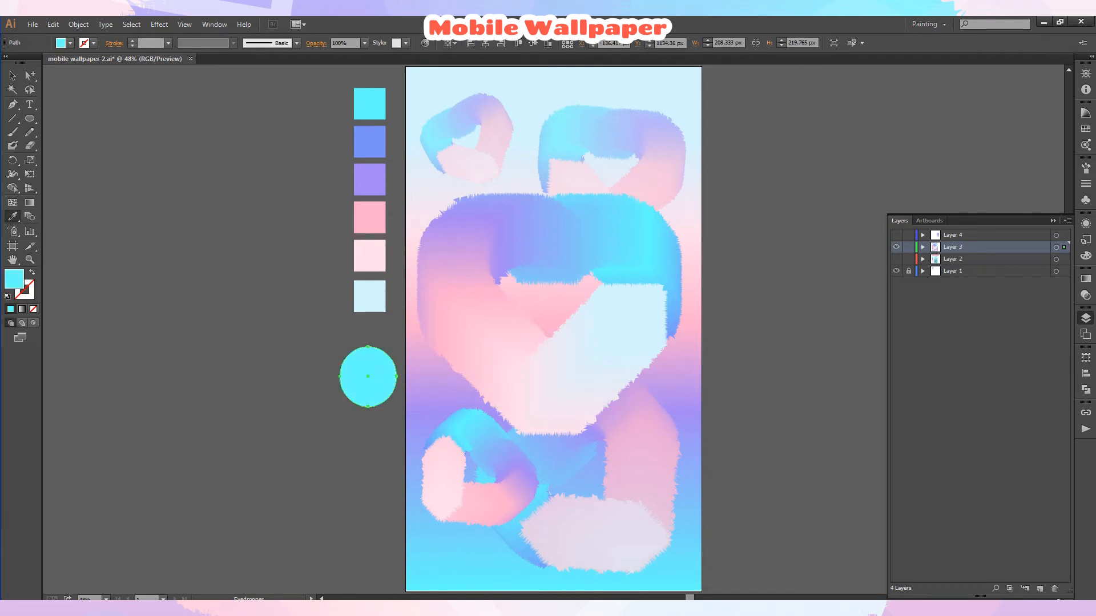
Move the circle to the top of the artboard and shrink it to about 107 px wide.
{"action": "left_click", "coordinate": [12, 75]}
{"action": "left_click_drag", "start_coordinate": [368, 376], "coordinate": [524, 102]}
{"action": "scroll", "coordinate": [571, 183], "scroll_direction": "up", "scroll_amount": 2}
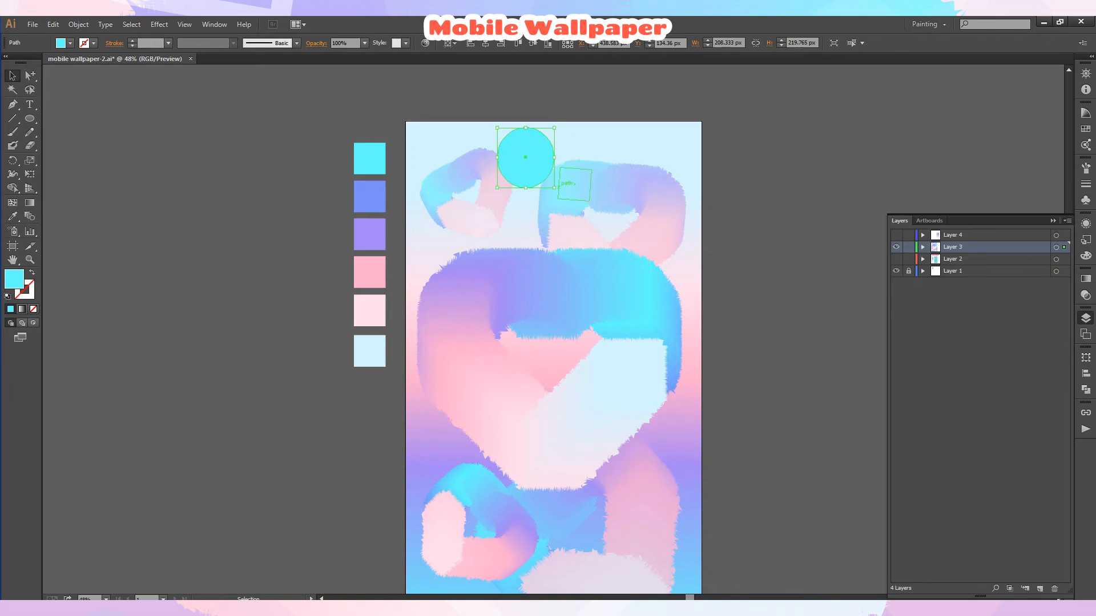
{"action": "left_click_drag", "start_coordinate": [554, 187], "coordinate": [533, 151]}
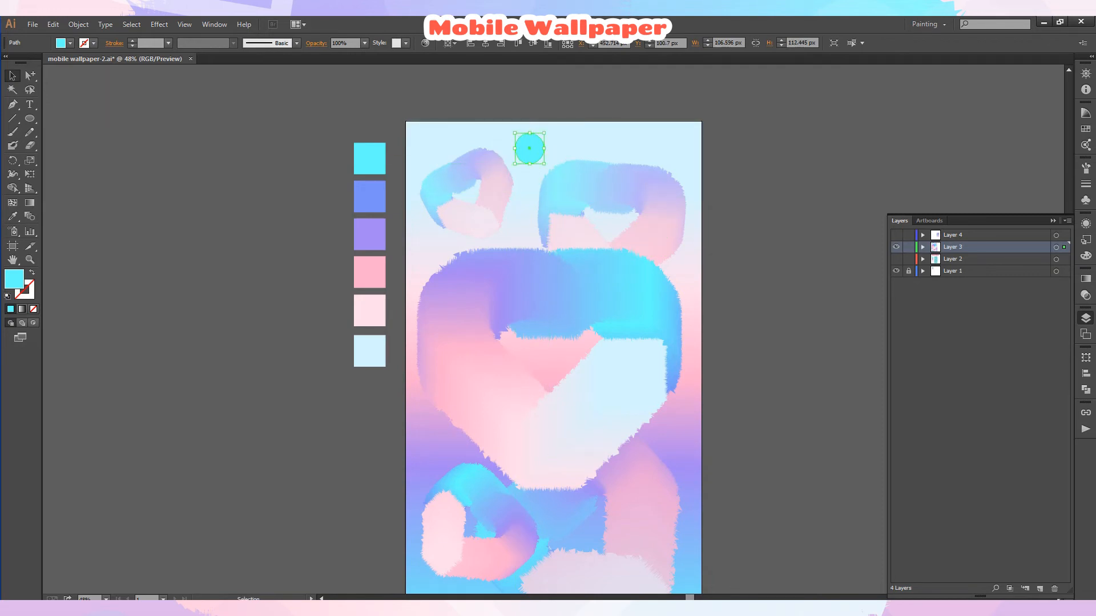
{"action": "left_click", "coordinate": [70, 44]}
{"action": "left_click", "coordinate": [274, 105]}
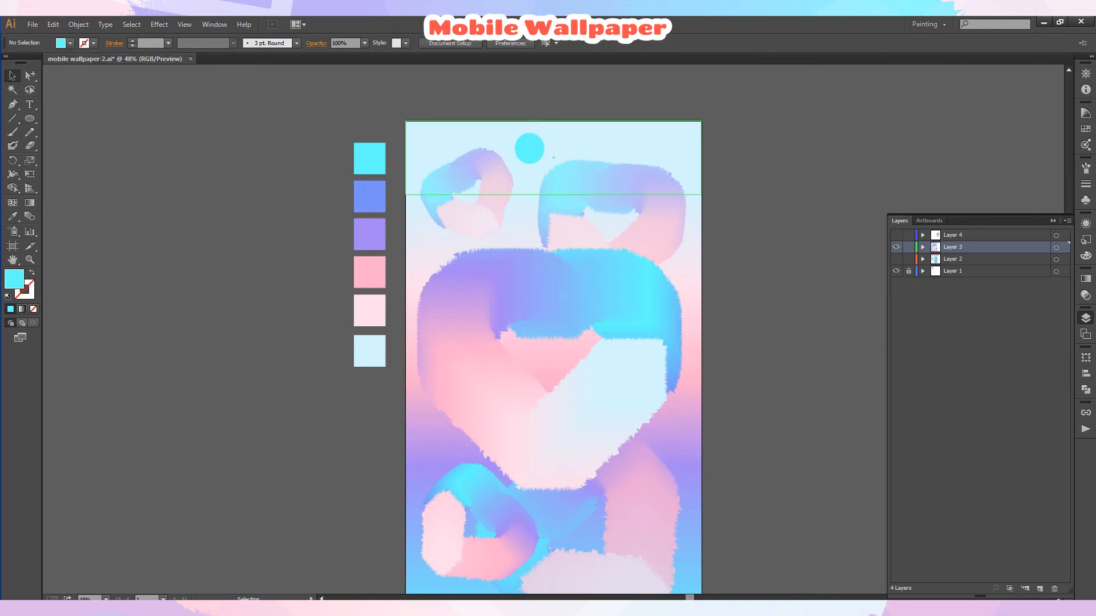
Set the cyan circle's opacity to 30%.
{"action": "left_click", "coordinate": [529, 148]}
{"action": "left_click", "coordinate": [365, 43]}
{"action": "left_click", "coordinate": [377, 93]}
{"action": "left_click", "coordinate": [445, 96]}
Duplicate the circle below the top hearts, fill the copy with the pink swatch colour and set 30% opacity.
{"action": "left_click", "coordinate": [529, 149]}
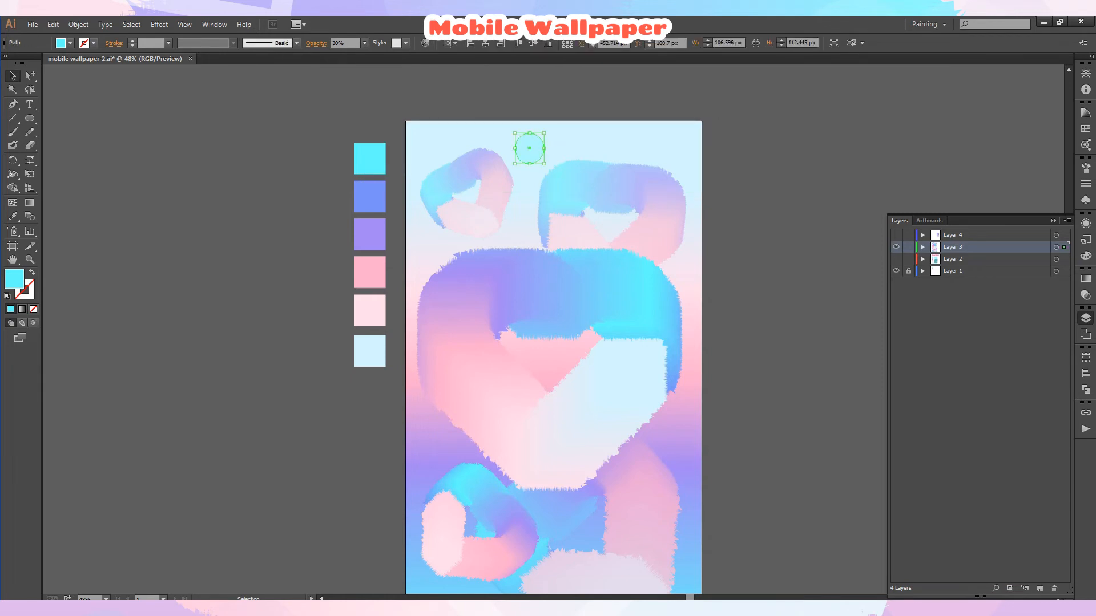
{"action": "left_click_drag", "start_coordinate": [544, 160], "coordinate": [515, 225]}
{"action": "left_click", "coordinate": [545, 108]}
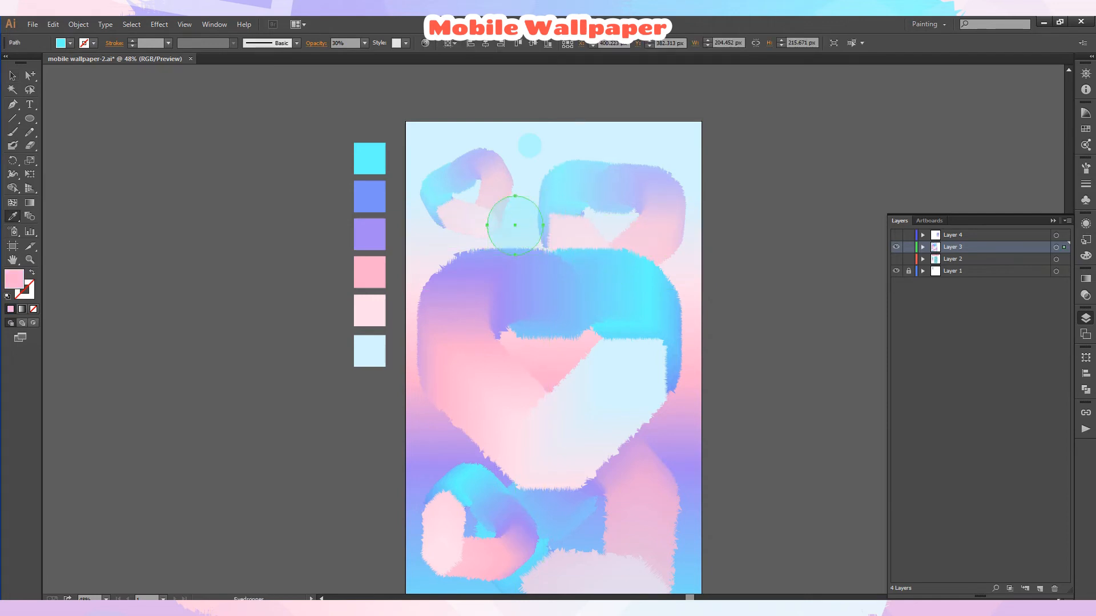
{"action": "left_click", "coordinate": [364, 43]}
{"action": "left_click", "coordinate": [378, 91]}
Move the pink circle to the artboard's top-right corner and shrink it to about 75 px.
{"action": "left_click_drag", "start_coordinate": [514, 226], "coordinate": [674, 152]}
{"action": "left_click", "coordinate": [733, 437]}
{"action": "left_click", "coordinate": [722, 176]}
{"action": "scroll", "coordinate": [675, 152], "scroll_direction": "down", "scroll_amount": 2}
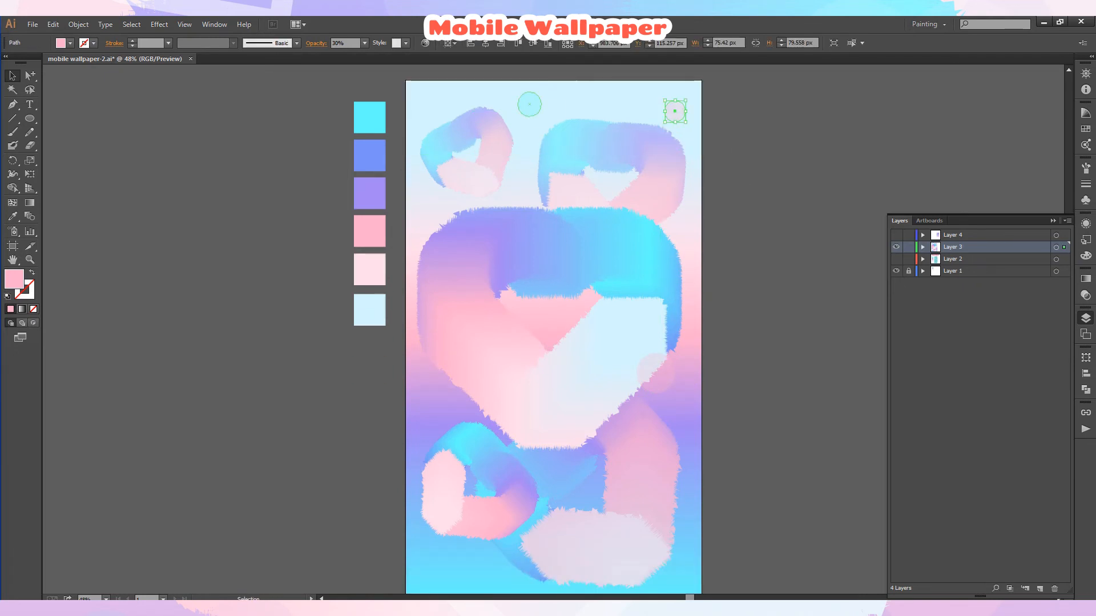
Duplicate circles onto the artboard's left edge and lower centre.
{"action": "left_click_drag", "start_coordinate": [530, 105], "coordinate": [434, 398]}
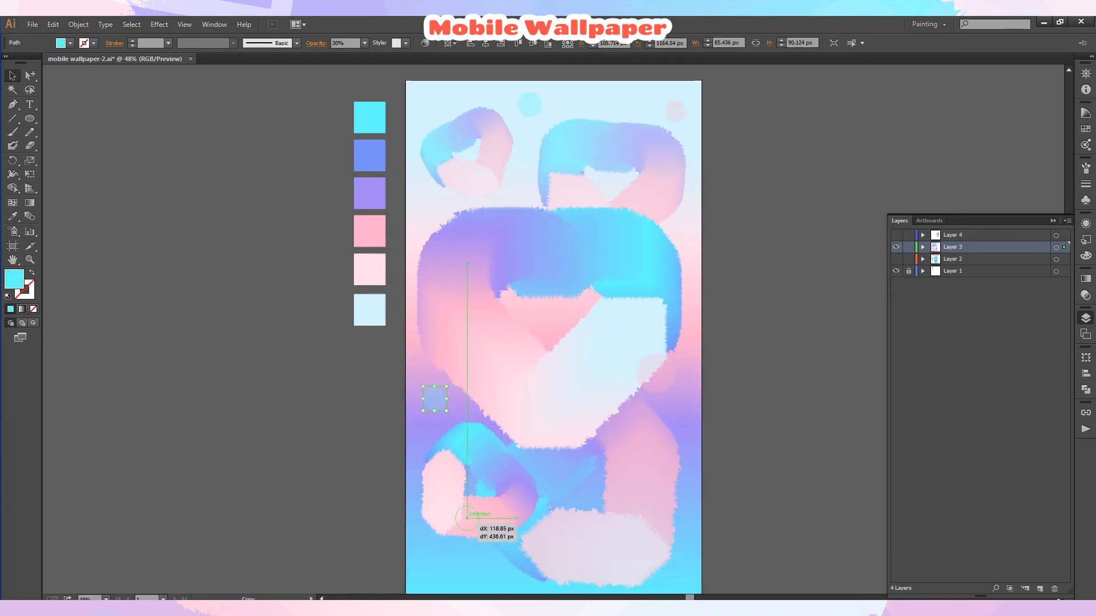
{"action": "left_click_drag", "start_coordinate": [467, 519], "coordinate": [580, 526]}
{"action": "left_click", "coordinate": [721, 171]}
Duplicate the pink circle into the gap between the top hearts and change its opacity.
{"action": "left_click_drag", "start_coordinate": [675, 101], "coordinate": [521, 193]}
{"action": "left_click", "coordinate": [723, 173]}
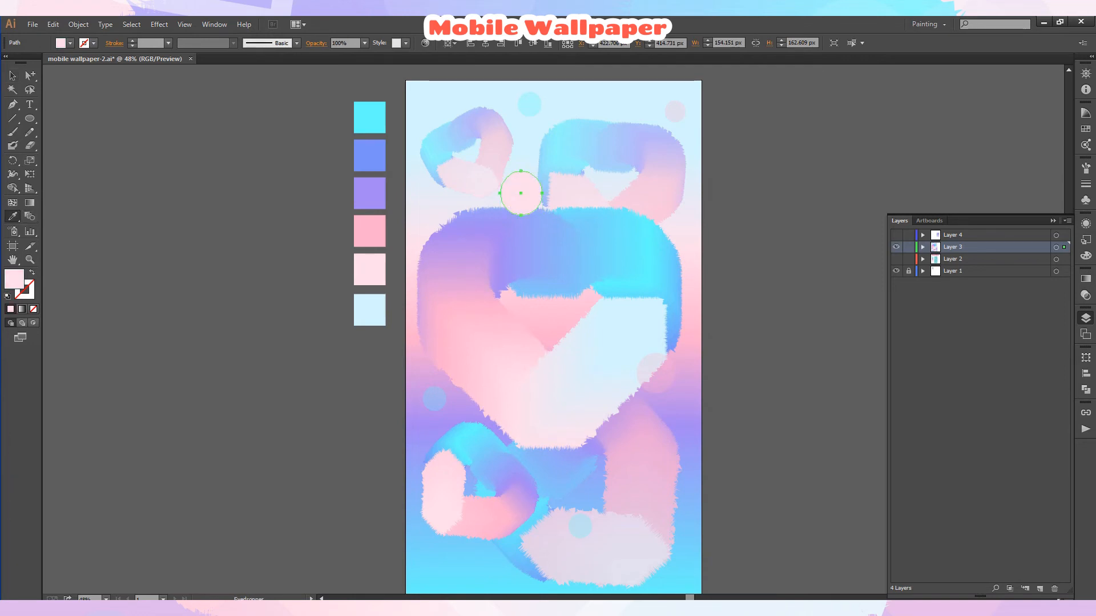
{"action": "left_click", "coordinate": [364, 43]}
{"action": "left_click", "coordinate": [380, 145]}
Copy the pink circle to the right over the top-right heart and deselect everything.
{"action": "left_click", "coordinate": [13, 75]}
{"action": "left_click", "coordinate": [171, 114]}
{"action": "left_click_drag", "start_coordinate": [521, 196], "coordinate": [651, 201]}
{"action": "left_click", "coordinate": [754, 285]}
{"action": "key", "text": "ctrl+shift+a"}
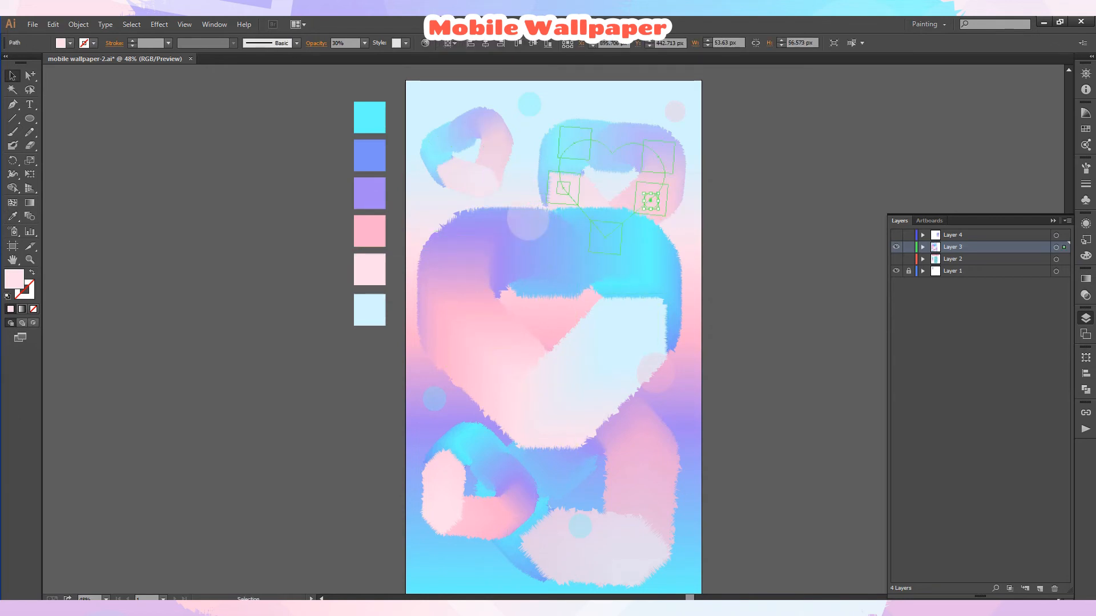
Recolor the small circle beside the top-right heart by sampling the cyan circle with the Eyedropper.
{"action": "key", "text": "i"}
{"action": "left_click", "coordinate": [530, 104]}
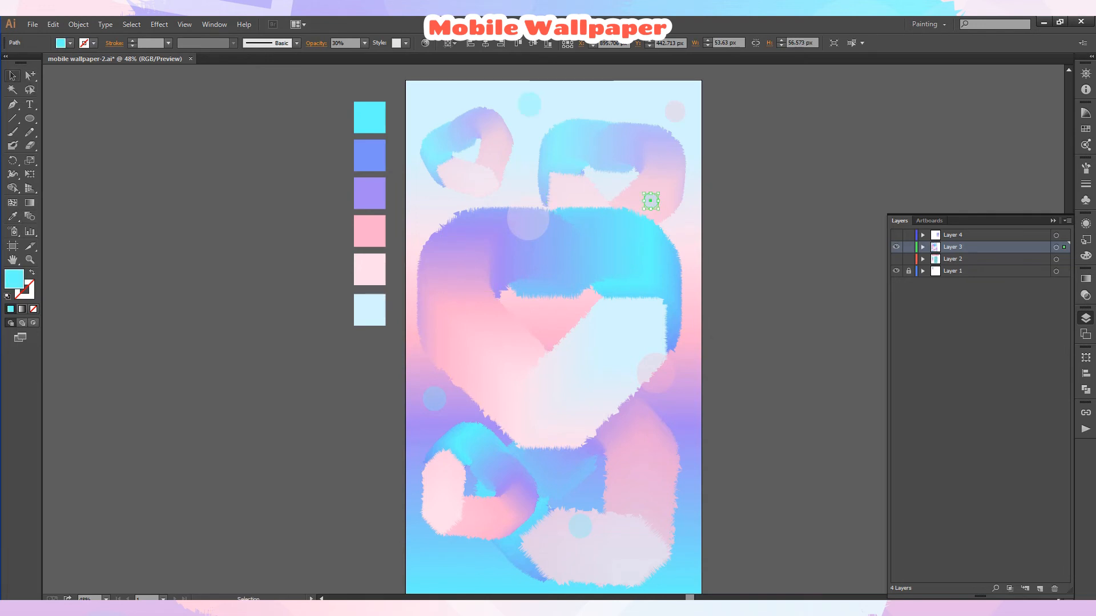
{"action": "key", "text": "ctrl+shift+a"}
Add a small purple circle on the big heart, set its opacity to 10% and move it to the heart's centre.
{"action": "left_click_drag", "start_coordinate": [528, 231], "coordinate": [576, 390]}
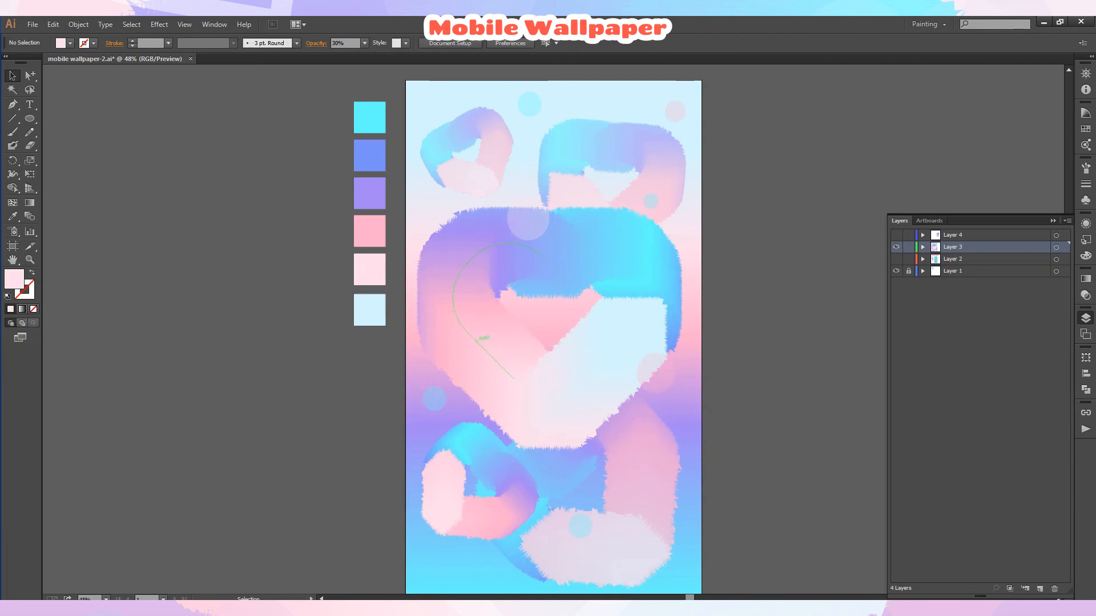
{"action": "left_click", "coordinate": [558, 378]}
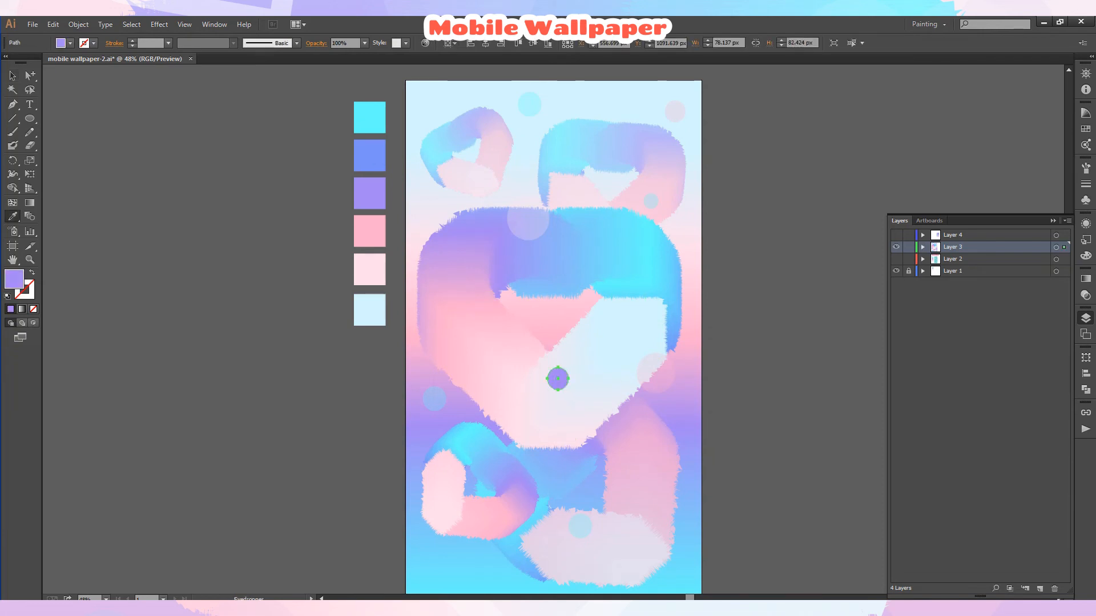
{"action": "key", "text": "ctrl+shift+a"}
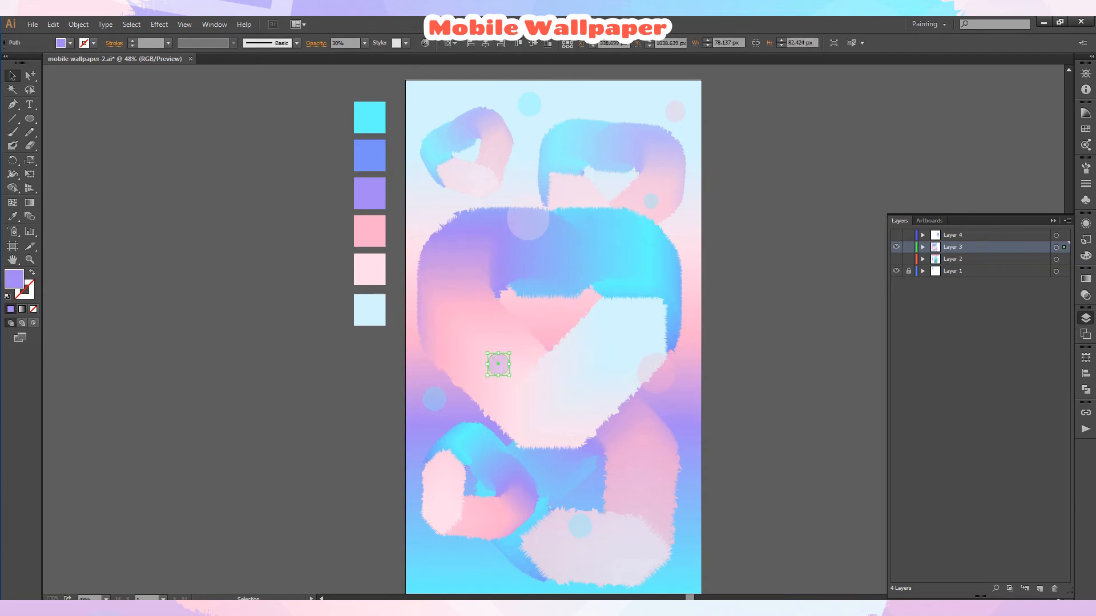
{"action": "left_click", "coordinate": [364, 43]}
{"action": "left_click", "coordinate": [377, 69]}
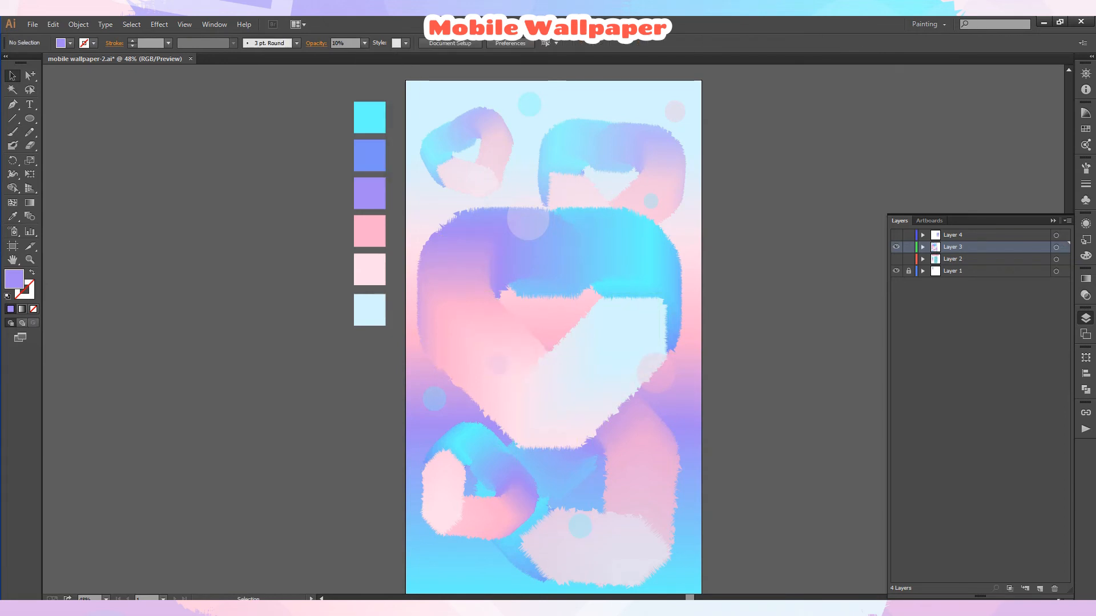
{"action": "left_click_drag", "start_coordinate": [498, 364], "coordinate": [591, 331]}
{"action": "key", "text": "ctrl+shift+a"}
Duplicate the pink circle to the lower right and a larger circle to the artboard's lower-left corner.
{"action": "left_click_drag", "start_coordinate": [674, 111], "coordinate": [635, 538]}
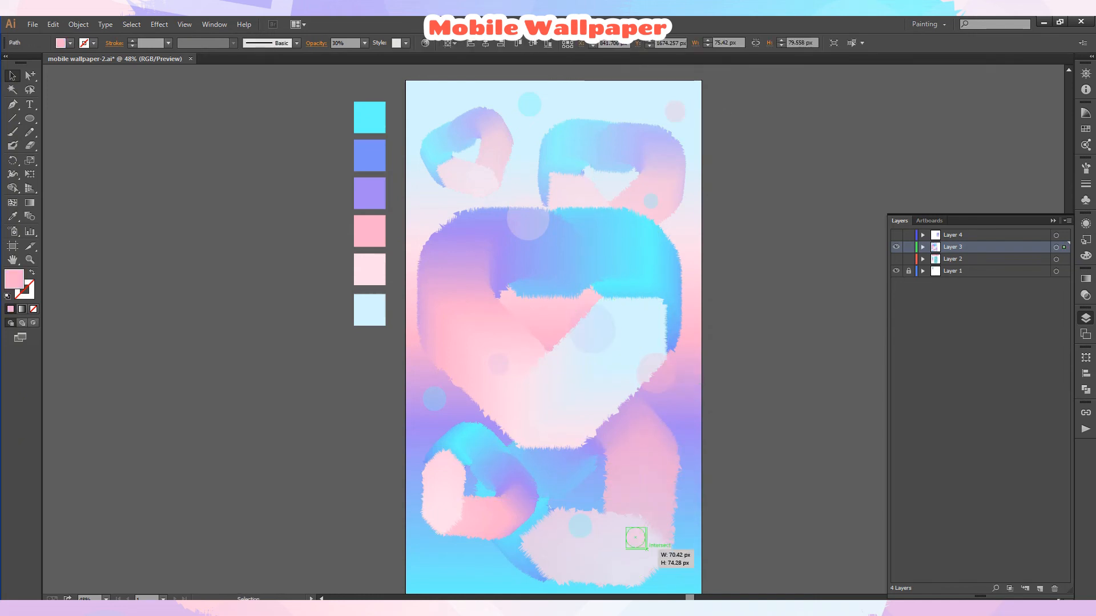
{"action": "left_click_drag", "start_coordinate": [528, 196], "coordinate": [458, 538]}
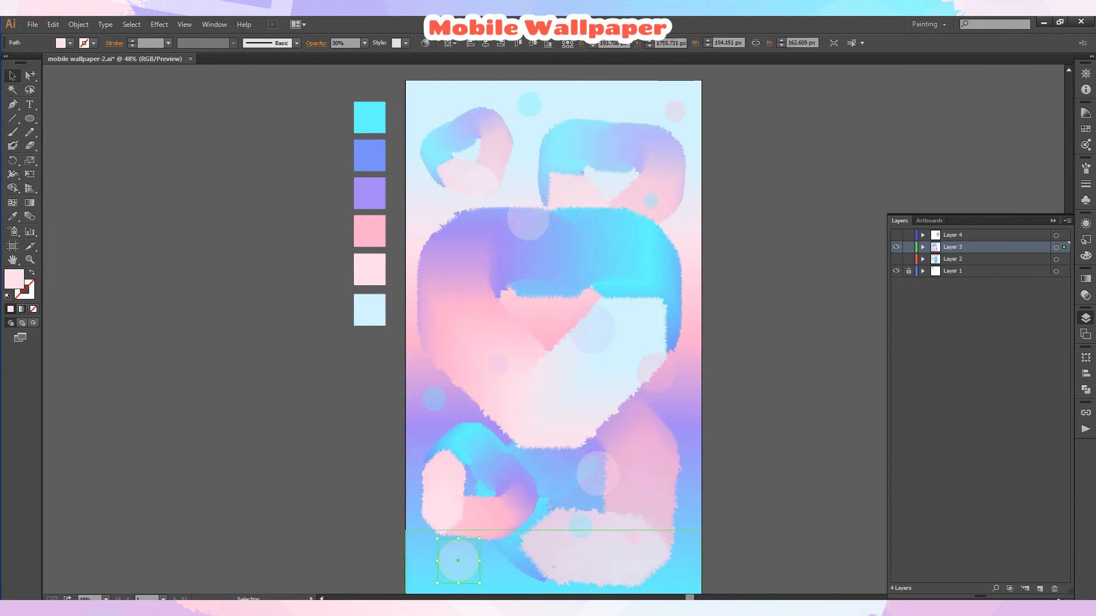
{"action": "key", "text": "ctrl+shift+a"}
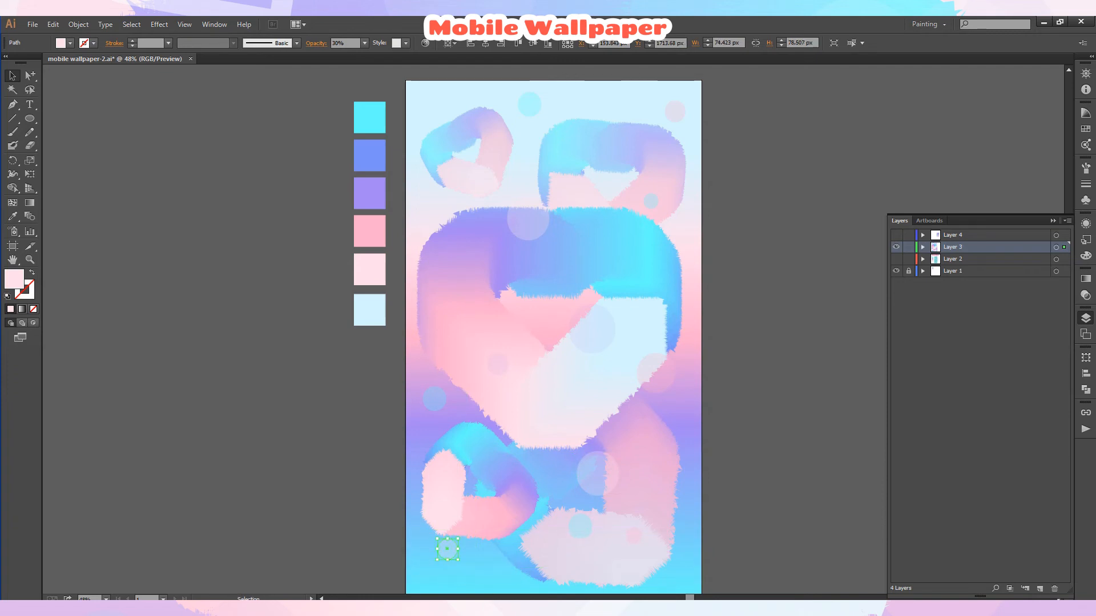
{"action": "left_click_drag", "start_coordinate": [447, 556], "coordinate": [447, 558]}
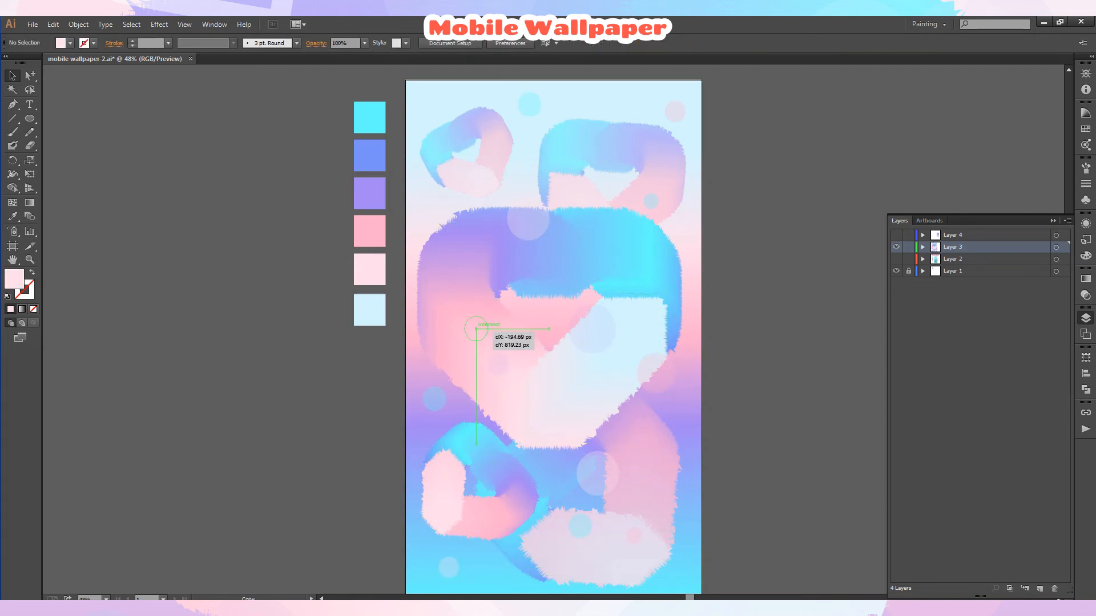
Duplicate circles onto the big heart's lower right and lower left areas.
{"action": "left_click", "coordinate": [472, 341]}
{"action": "left_click_drag", "start_coordinate": [592, 329], "coordinate": [606, 411]}
{"action": "key", "text": "ctrl+shift+a"}
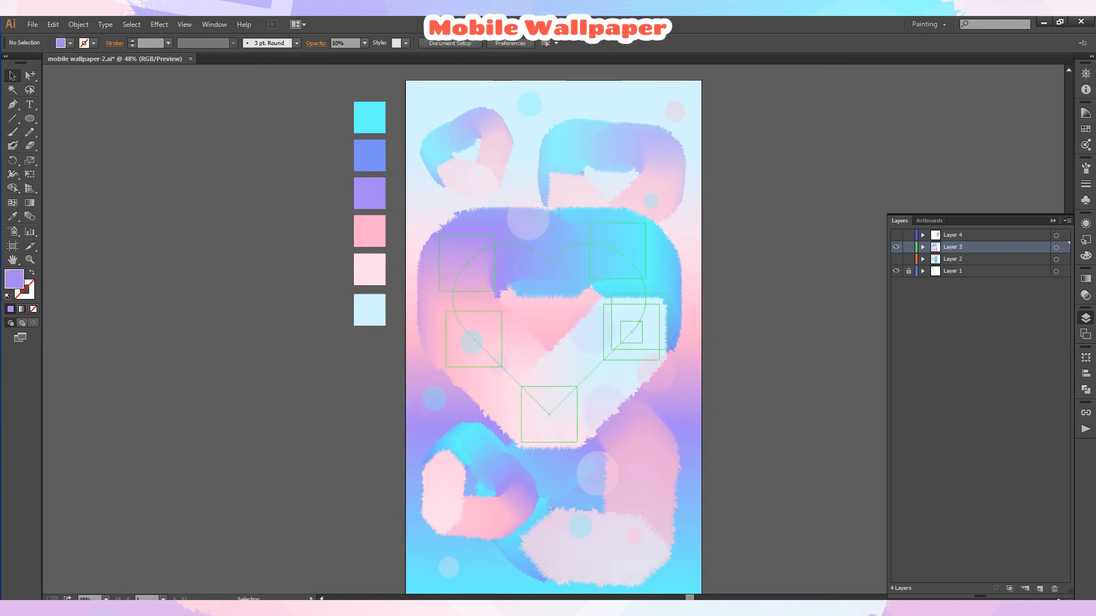
{"action": "left_click_drag", "start_coordinate": [497, 364], "coordinate": [469, 403]}
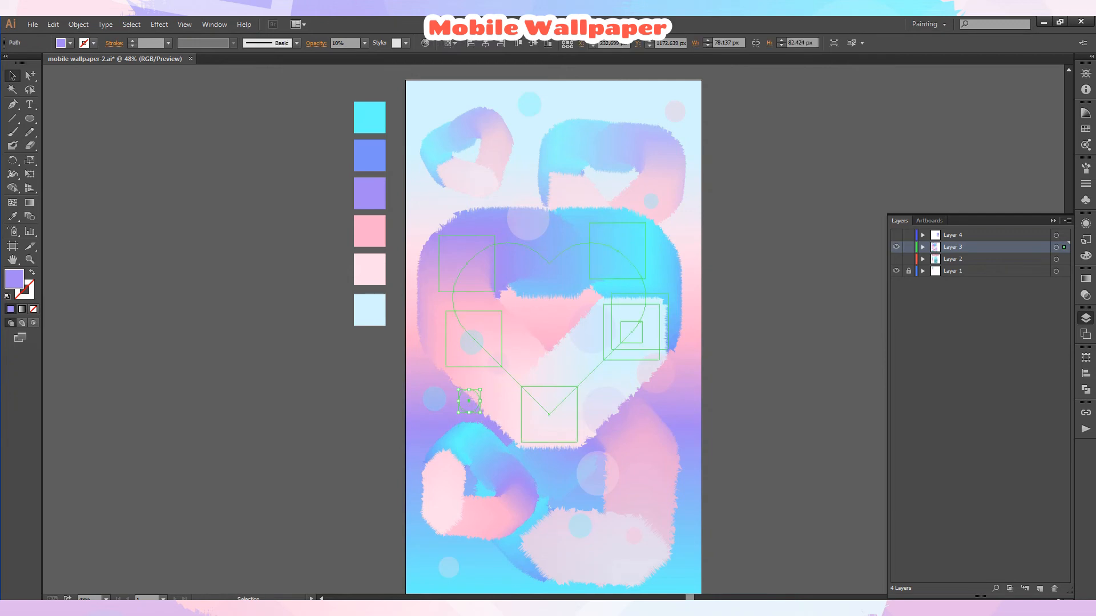
{"action": "left_click", "coordinate": [606, 338]}
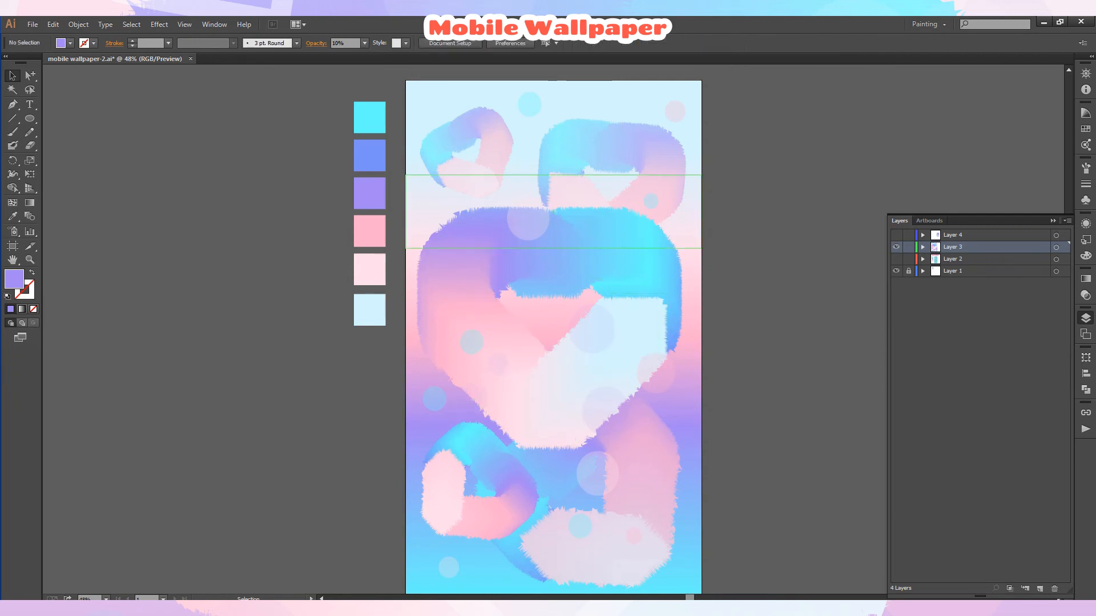
Change the stacking order of the pink circle on the right edge and move it beside the top-right heart.
{"action": "left_click", "coordinate": [655, 372]}
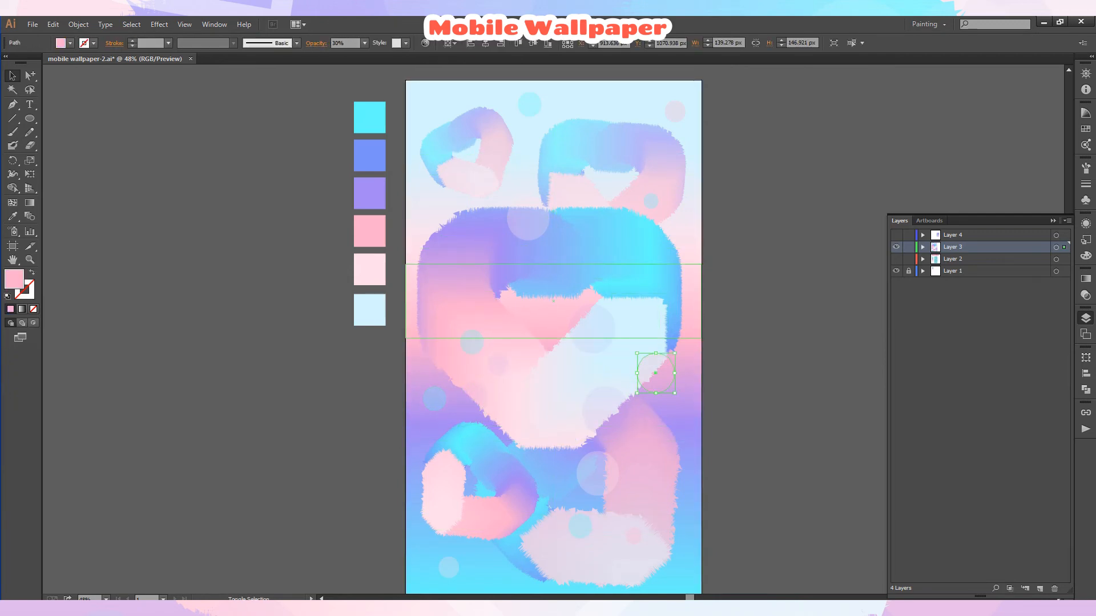
{"action": "left_click", "coordinate": [693, 304], "text": "shift"}
{"action": "right_click", "coordinate": [693, 304]}
{"action": "mouse_move", "coordinate": [730, 405]}
{"action": "left_click", "coordinate": [890, 447]}
{"action": "left_click", "coordinate": [788, 411]}
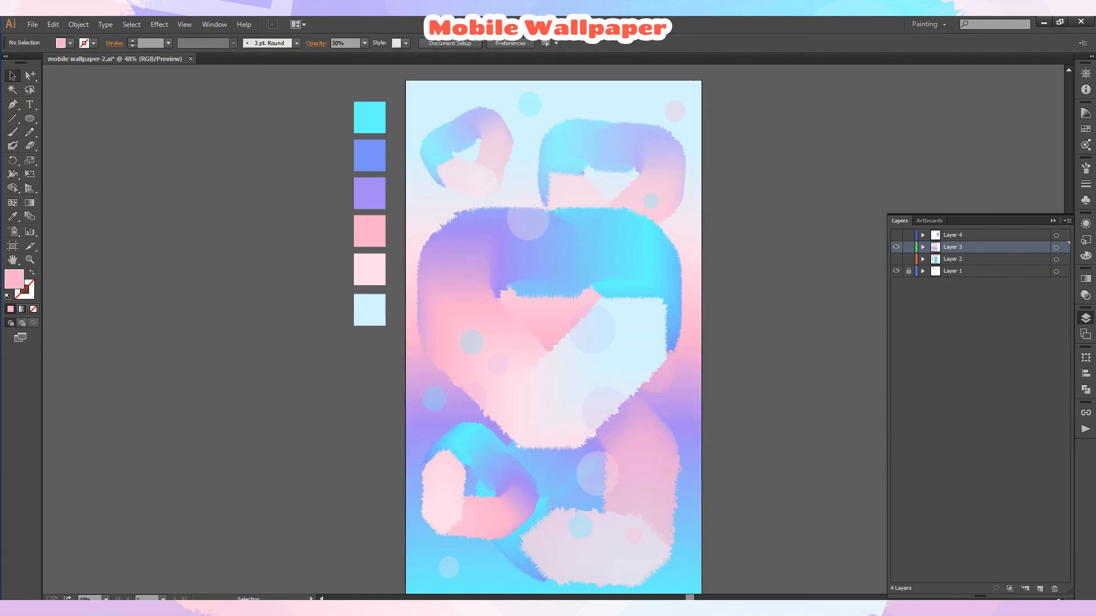
{"action": "left_click_drag", "start_coordinate": [655, 372], "coordinate": [675, 188]}
{"action": "key", "text": "ctrl+shift+a"}
Rearrange the artwork's stacking order and move the pink circle down to the big heart's upper right edge.
{"action": "key", "text": "ctrl+a"}
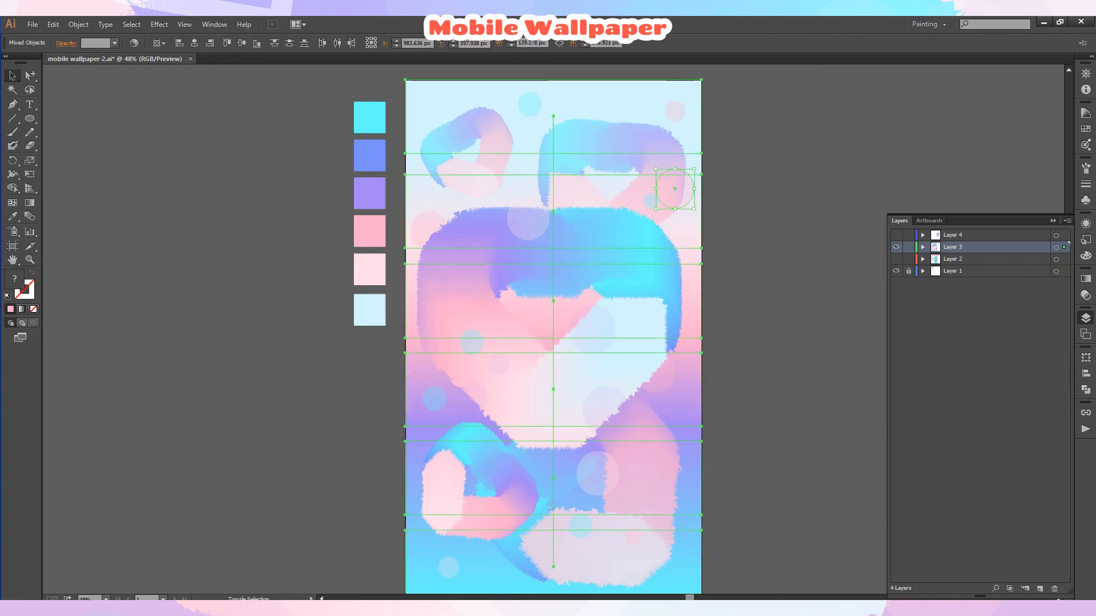
{"action": "right_click", "coordinate": [764, 157]}
{"action": "mouse_move", "coordinate": [798, 258]}
{"action": "left_click", "coordinate": [961, 300]}
{"action": "left_click", "coordinate": [675, 189]}
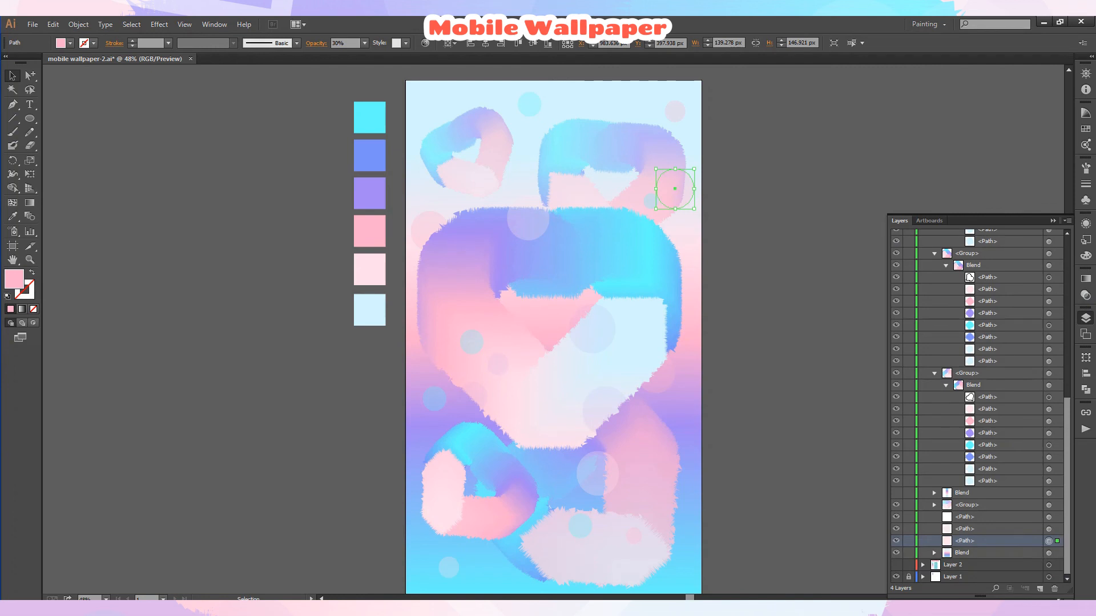
{"action": "left_click", "coordinate": [896, 577]}
{"action": "left_click_drag", "start_coordinate": [691, 193], "coordinate": [695, 244]}
{"action": "left_click_drag", "start_coordinate": [1067, 485], "coordinate": [1066, 325]}
{"action": "left_click", "coordinate": [922, 247]}
{"action": "key", "text": "ctrl+shift+a"}
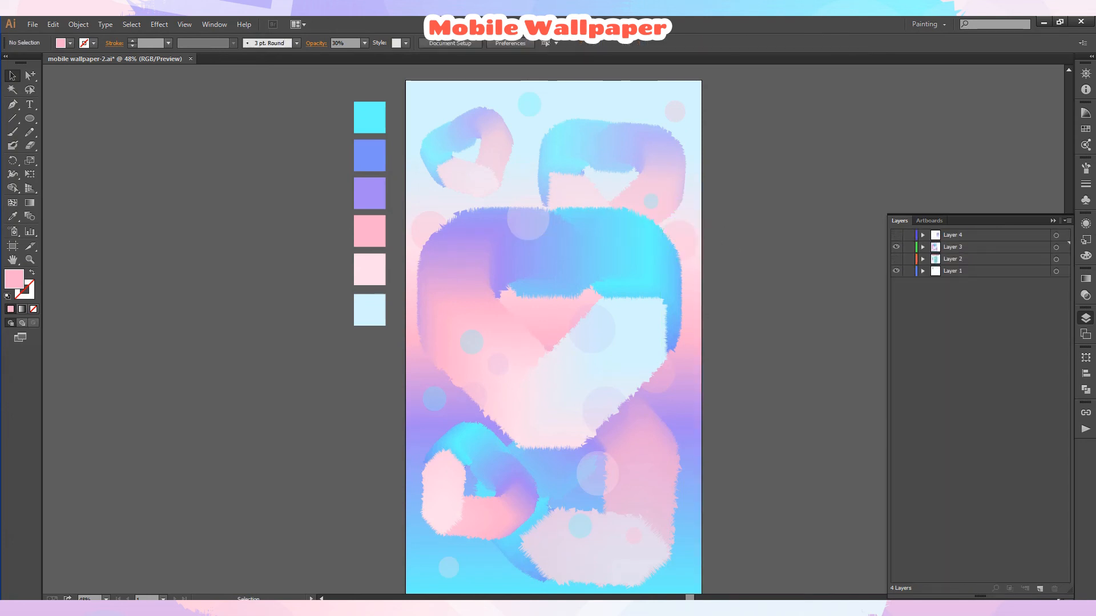
Set the blend mode of the large circle above the big heart to Screen.
{"action": "left_click", "coordinate": [678, 239]}
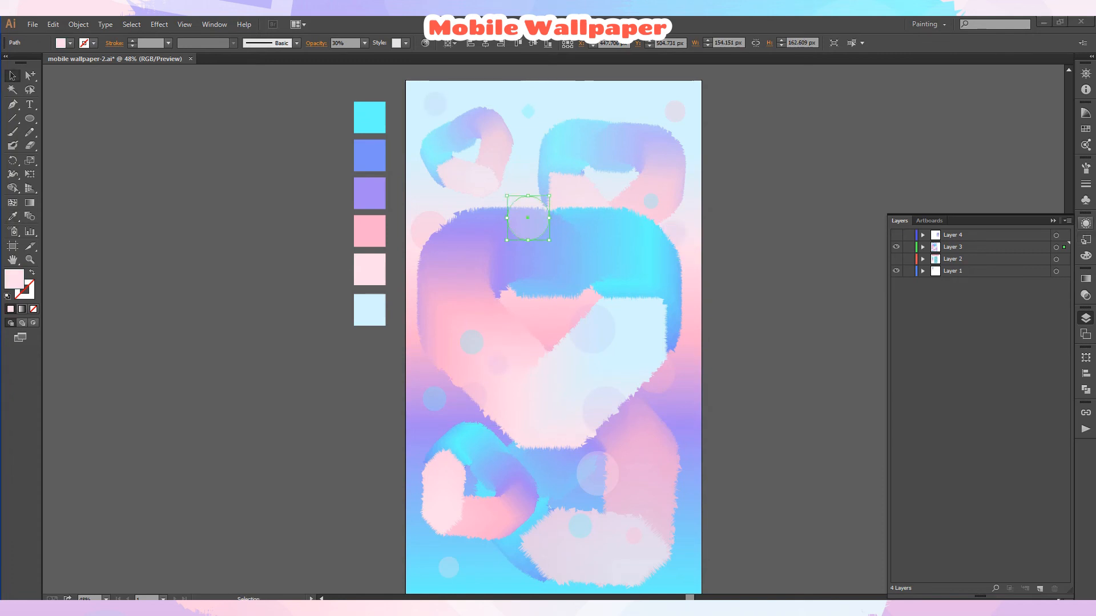
{"action": "left_click", "coordinate": [1085, 295]}
{"action": "left_click", "coordinate": [994, 284]}
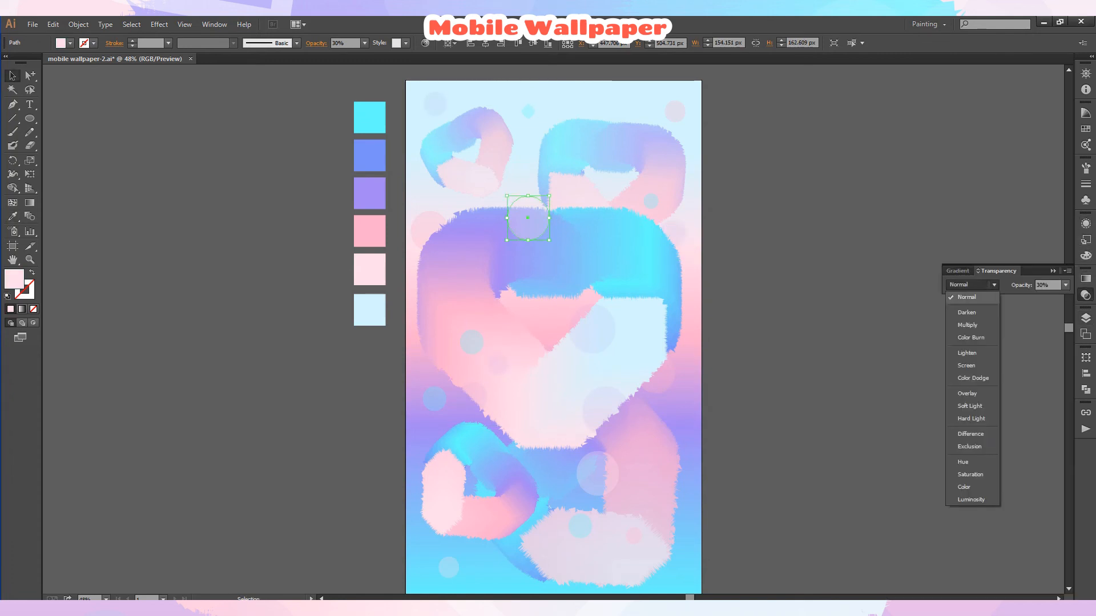
{"action": "left_click", "coordinate": [966, 365]}
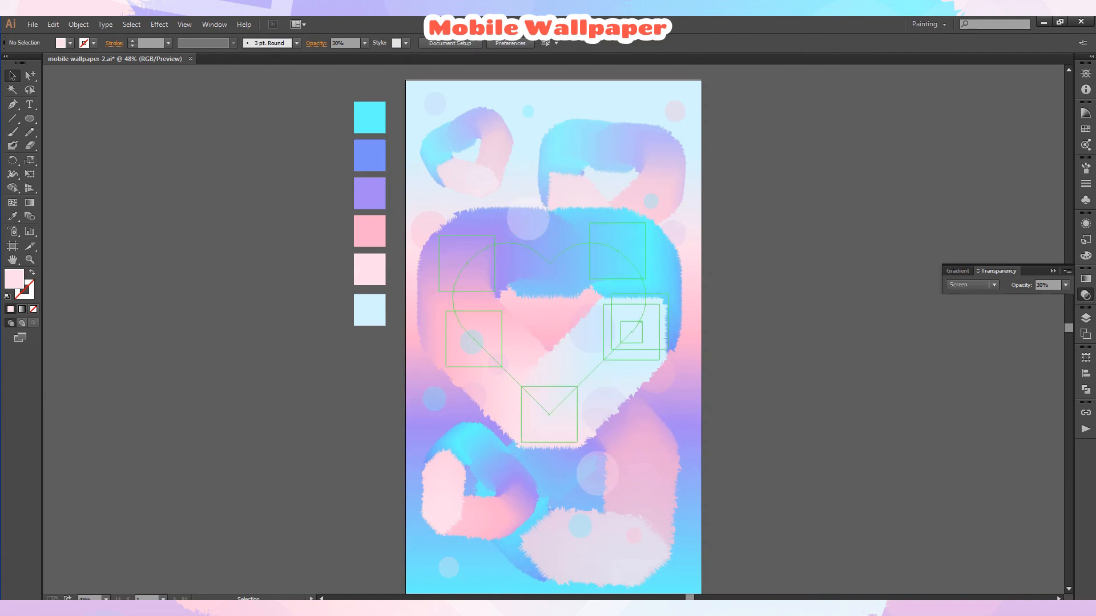
Lower the opacity of the large circle on the lower heart to 10%.
{"action": "left_click", "coordinate": [364, 43]}
{"action": "left_click", "coordinate": [378, 68]}
{"action": "key", "text": "ctrl+shift+a"}
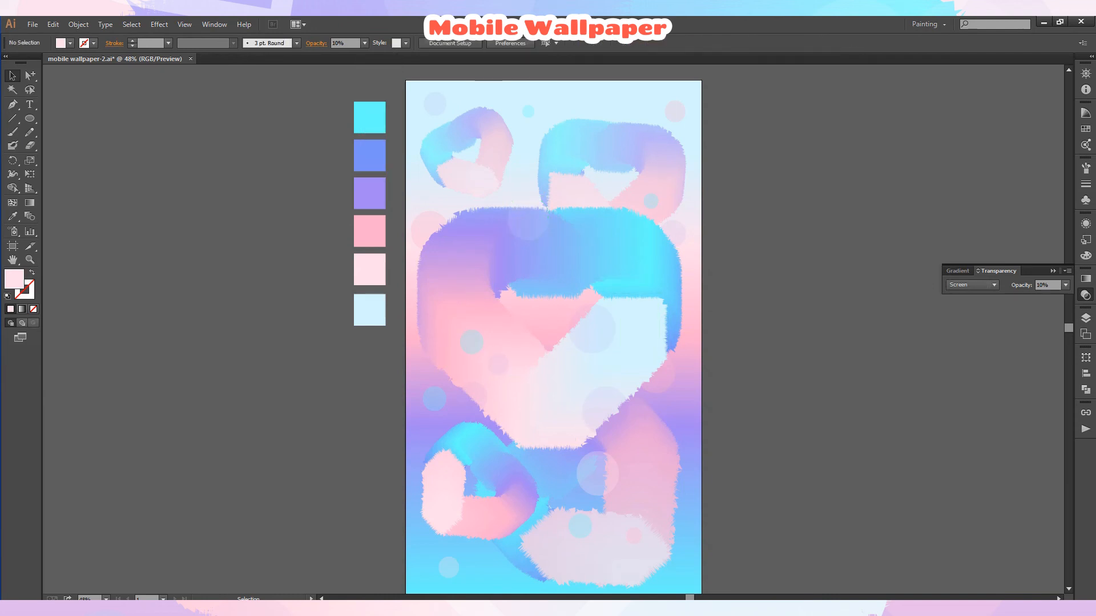
{"action": "left_click", "coordinate": [598, 474]}
{"action": "left_click", "coordinate": [364, 43]}
{"action": "left_click", "coordinate": [377, 67]}
{"action": "key", "text": "ctrl+shift+a"}
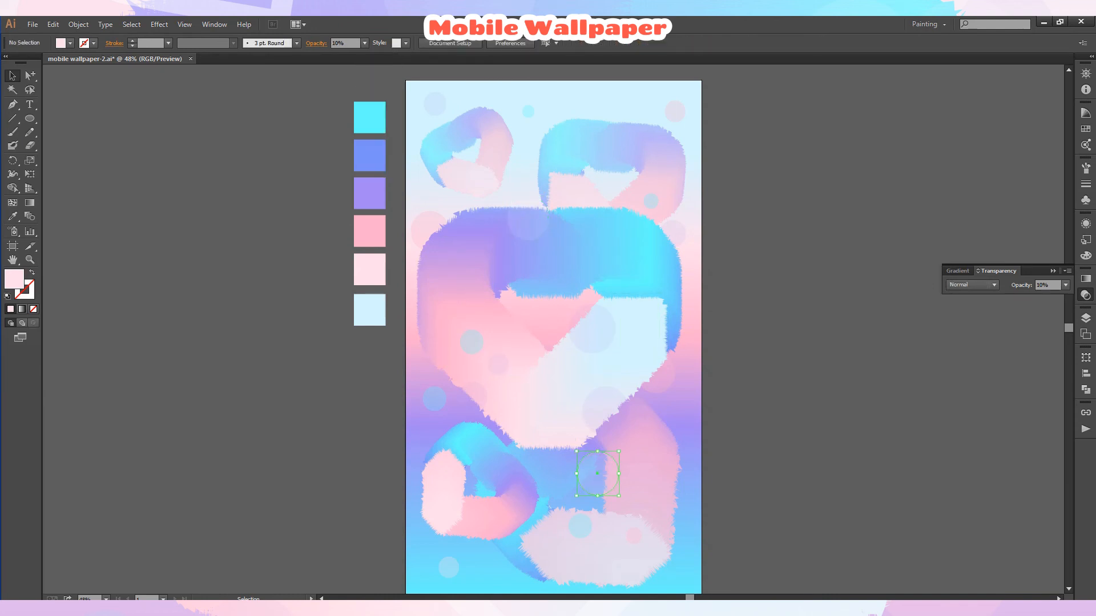
Set the cyan circle on the left edge to 20% opacity.
{"action": "left_click", "coordinate": [435, 399]}
{"action": "left_click", "coordinate": [364, 43]}
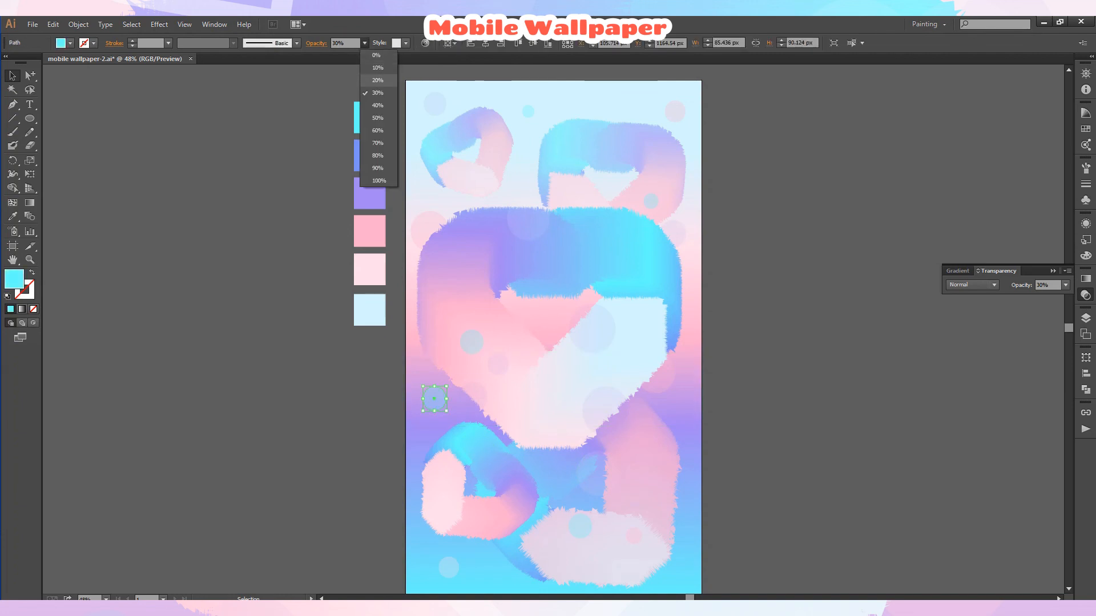
{"action": "left_click", "coordinate": [378, 79]}
{"action": "left_click", "coordinate": [388, 86]}
Scatter duplicated circles near the top-left heart, between the top hearts and at the bottom-right corner.
{"action": "left_click_drag", "start_coordinate": [434, 103], "coordinate": [447, 189]}
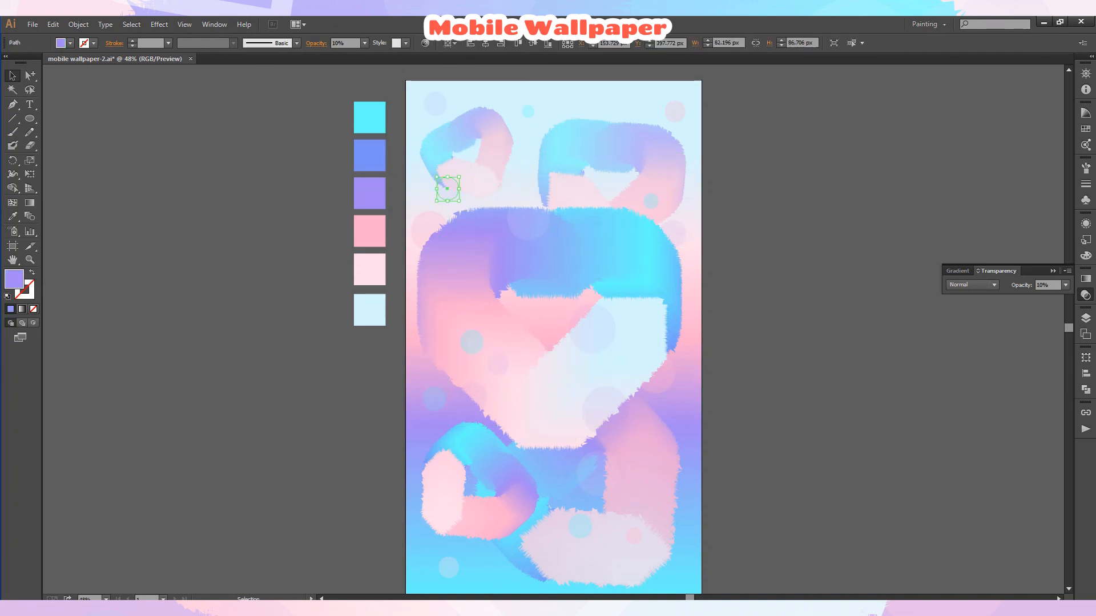
{"action": "key", "text": "ctrl+shift+a"}
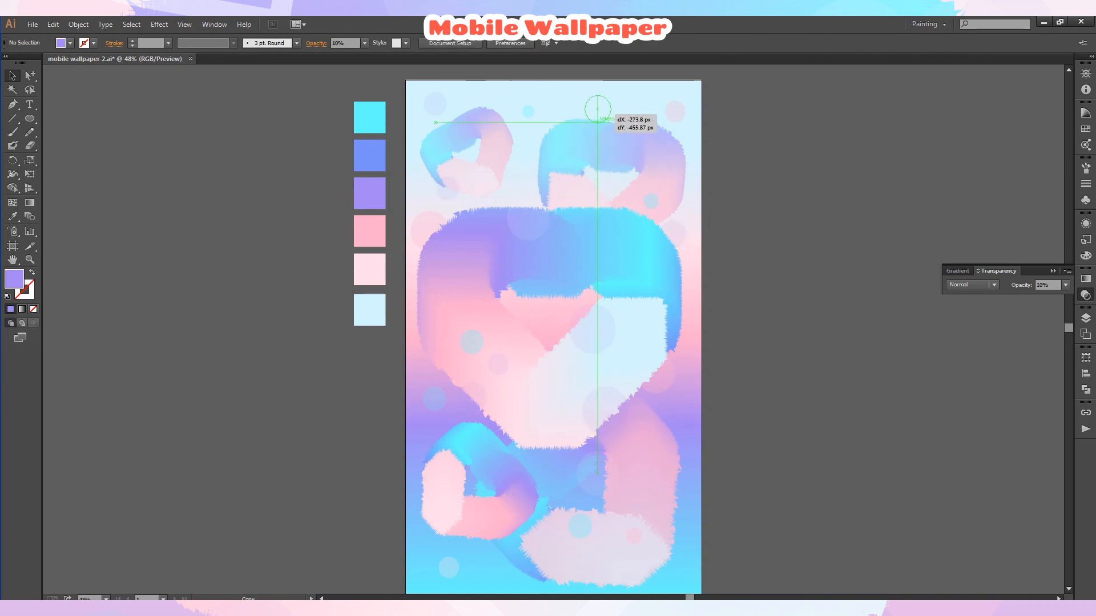
{"action": "left_click_drag", "start_coordinate": [598, 102], "coordinate": [521, 175]}
{"action": "key", "text": "ctrl+shift+a"}
{"action": "key", "text": "ctrl+shift+a"}
{"action": "left_click_drag", "start_coordinate": [667, 375], "coordinate": [678, 565]}
{"action": "key", "text": "ctrl+shift+a"}
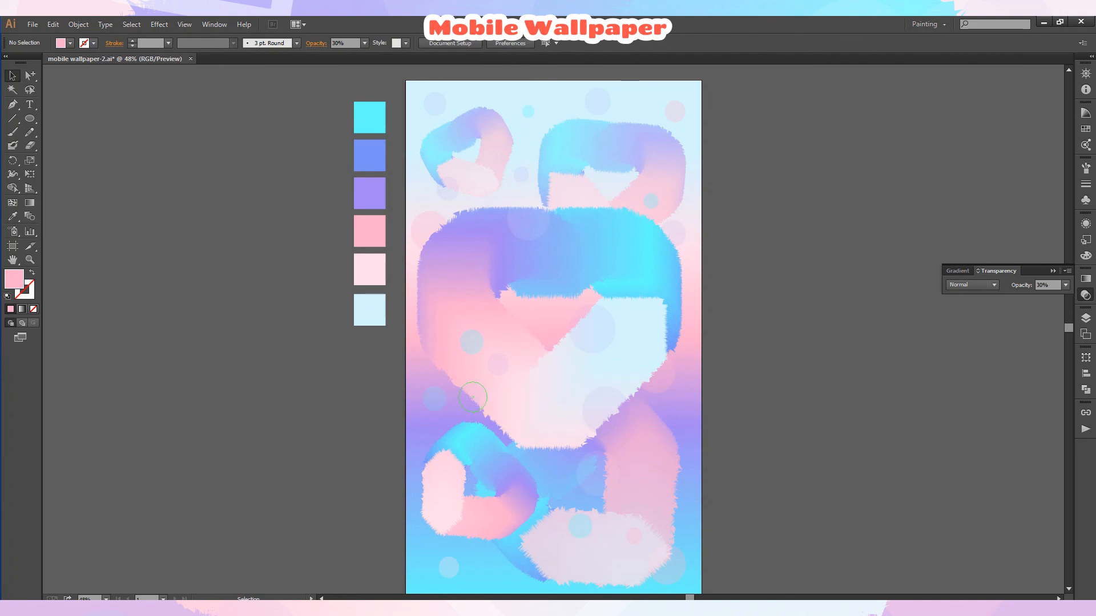
Set the cyan circle on the big heart's left side to 20% opacity.
{"action": "left_click", "coordinate": [471, 343]}
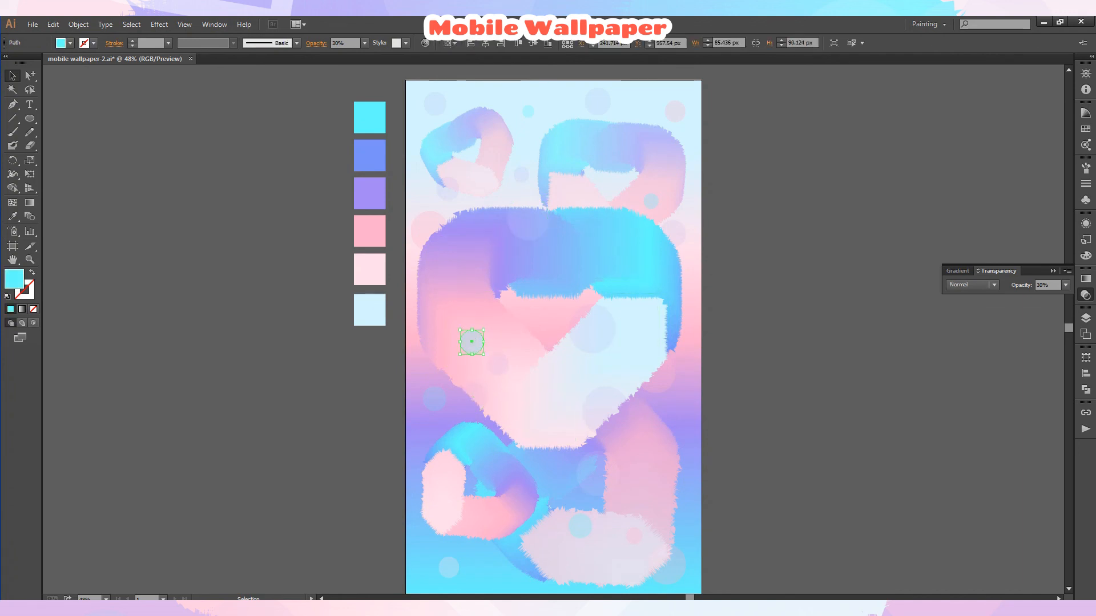
{"action": "left_click", "coordinate": [376, 80]}
{"action": "key", "text": "ctrl+shift+a"}
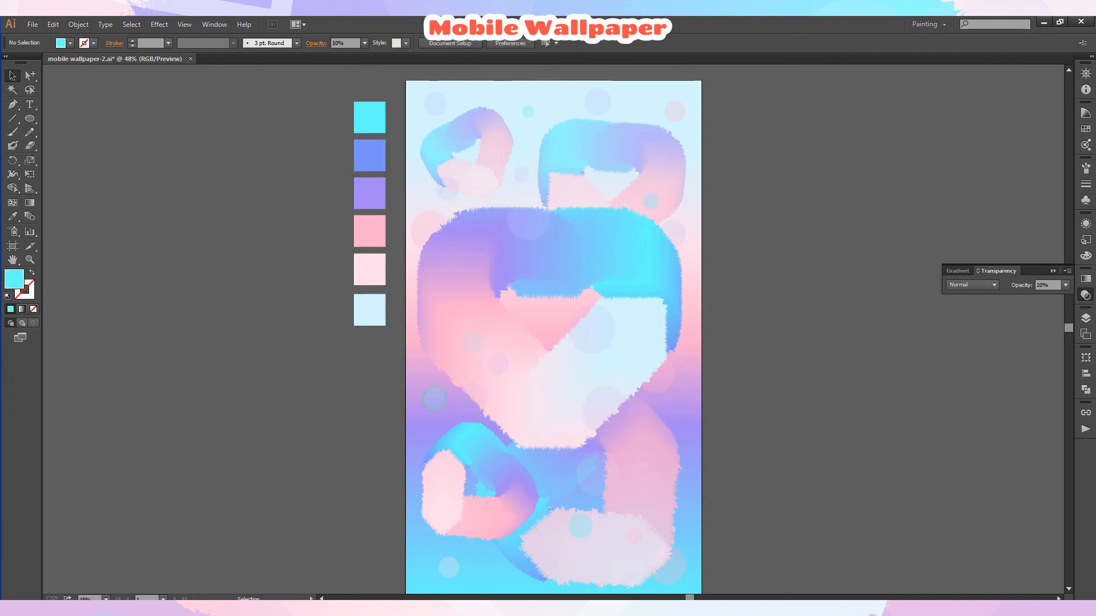
Set the cyan circle on the left edge to 10% opacity.
{"action": "left_click", "coordinate": [434, 399]}
{"action": "left_click", "coordinate": [364, 43]}
{"action": "left_click", "coordinate": [377, 68]}
{"action": "key", "text": "ctrl+shift+a"}
Nudge the circle on the big heart's lower right slightly down and right.
{"action": "left_click", "coordinate": [605, 410]}
{"action": "left_click_drag", "start_coordinate": [605, 411], "coordinate": [619, 420]}
{"action": "key", "text": "ctrl+shift+a"}
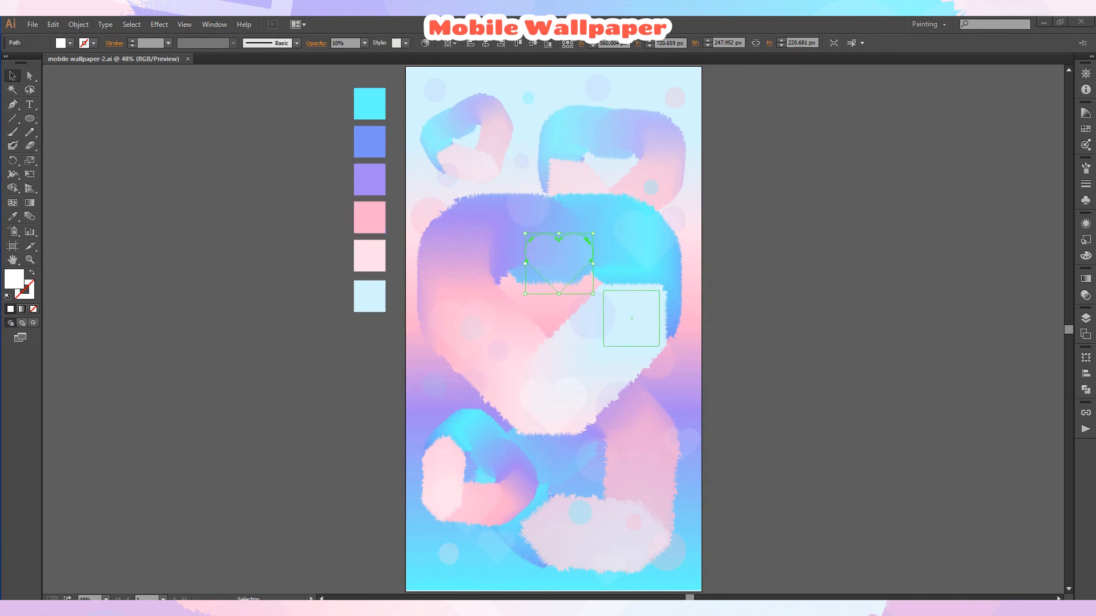
Move the small heart shape onto the pasteboard, stretch it taller and swap its fill to a white stroke.
{"action": "left_click_drag", "start_coordinate": [591, 259], "coordinate": [265, 333]}
{"action": "mouse_move", "coordinate": [233, 366]}
{"action": "left_mouse_down"}
{"action": "mouse_move", "coordinate": [246, 404]}
{"action": "mouse_move", "coordinate": [232, 406]}
{"action": "left_mouse_up"}
{"action": "key", "text": "shift+x"}
Set the heart outline's opacity to 100%.
{"action": "left_click", "coordinate": [296, 42]}
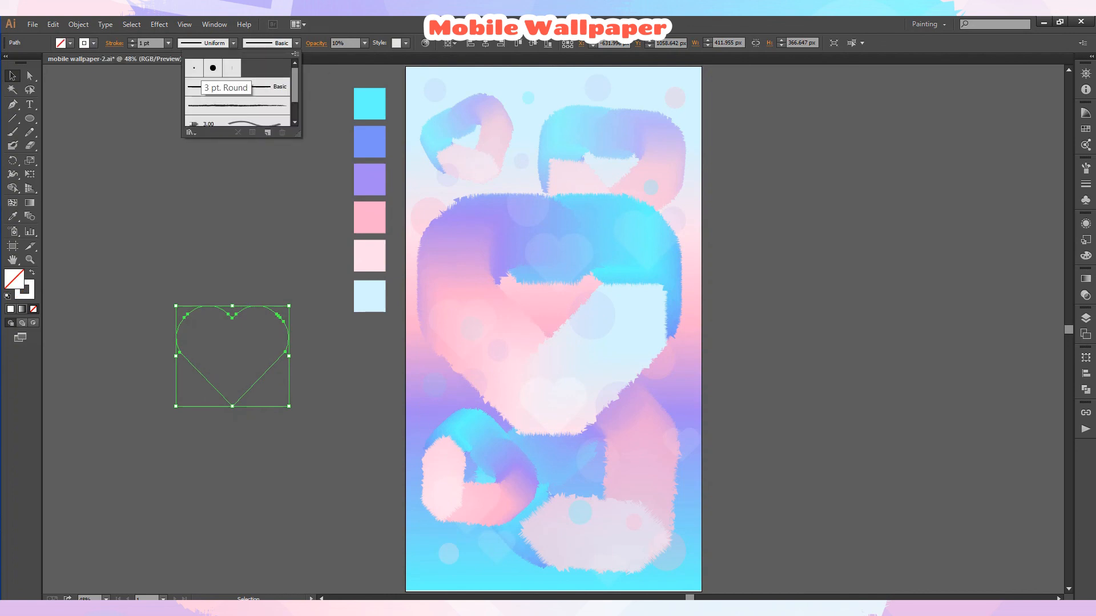
{"action": "left_click", "coordinate": [365, 44]}
{"action": "left_click", "coordinate": [377, 181]}
{"action": "left_click", "coordinate": [311, 268]}
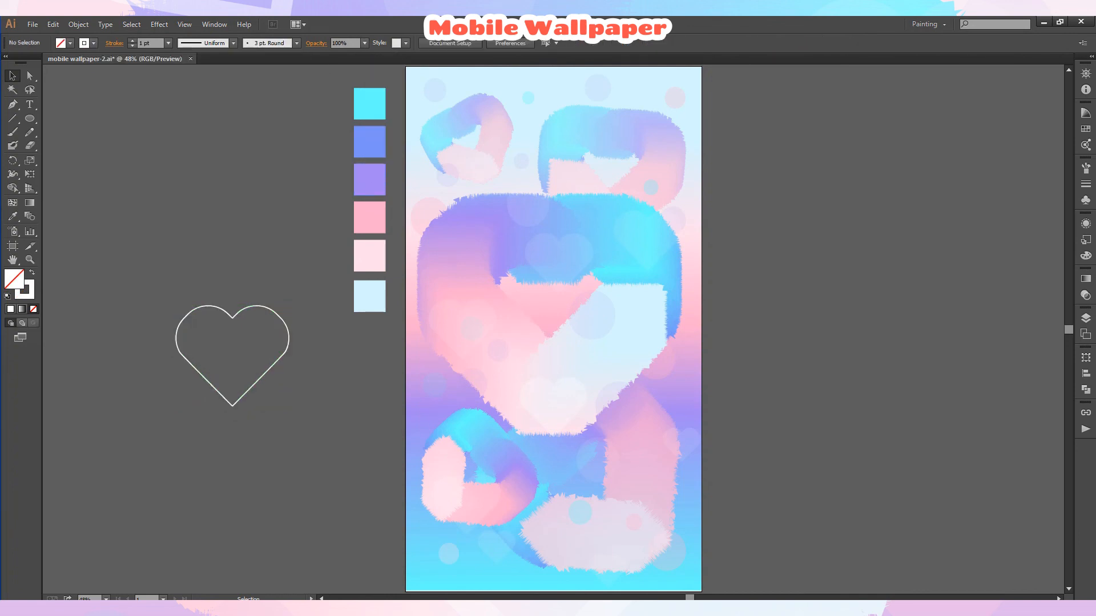
Place the white heart outline over the big heart and enlarge it to about 170 px wide.
{"action": "left_click_drag", "start_coordinate": [245, 308], "coordinate": [569, 240]}
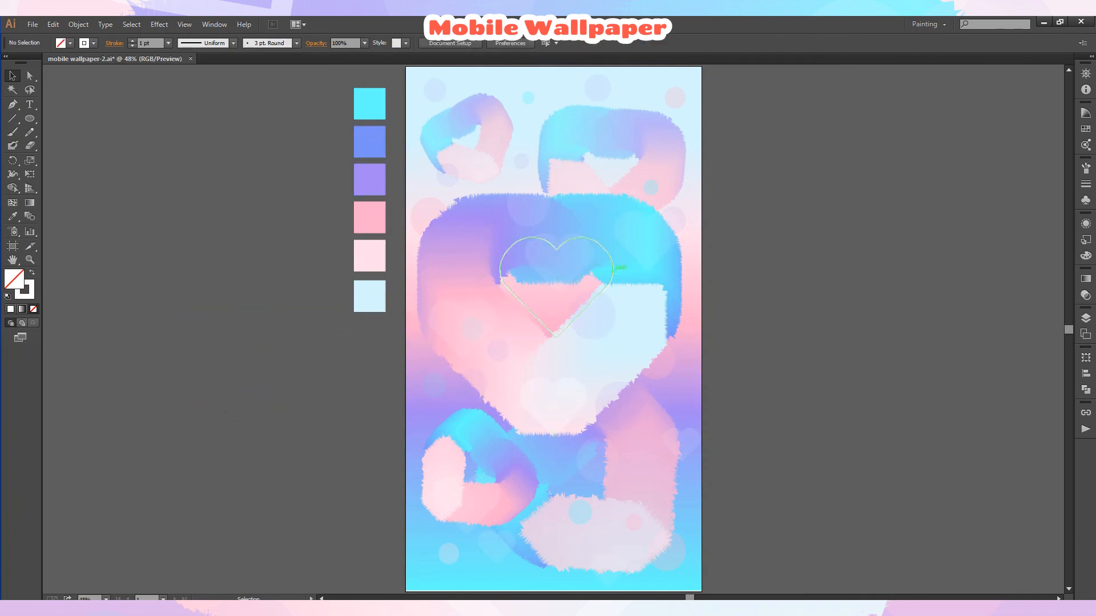
{"action": "left_click", "coordinate": [567, 327]}
{"action": "left_click_drag", "start_coordinate": [556, 337], "coordinate": [556, 401]}
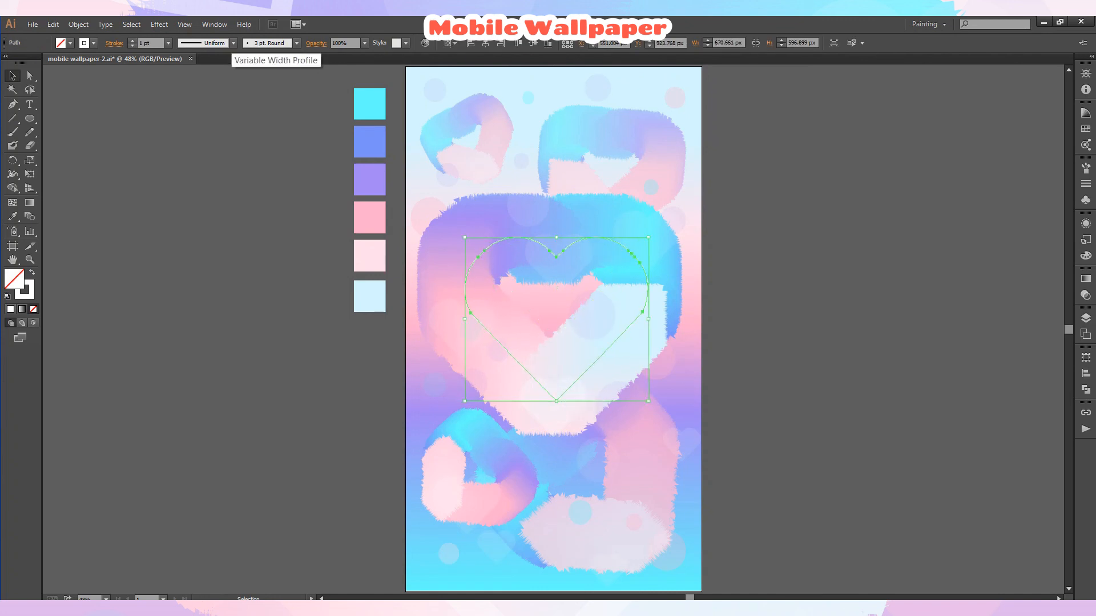
Apply the 10 pt. Round brush to the heart outline and reposition it slightly upward.
{"action": "left_click", "coordinate": [296, 43]}
{"action": "left_click", "coordinate": [213, 68]}
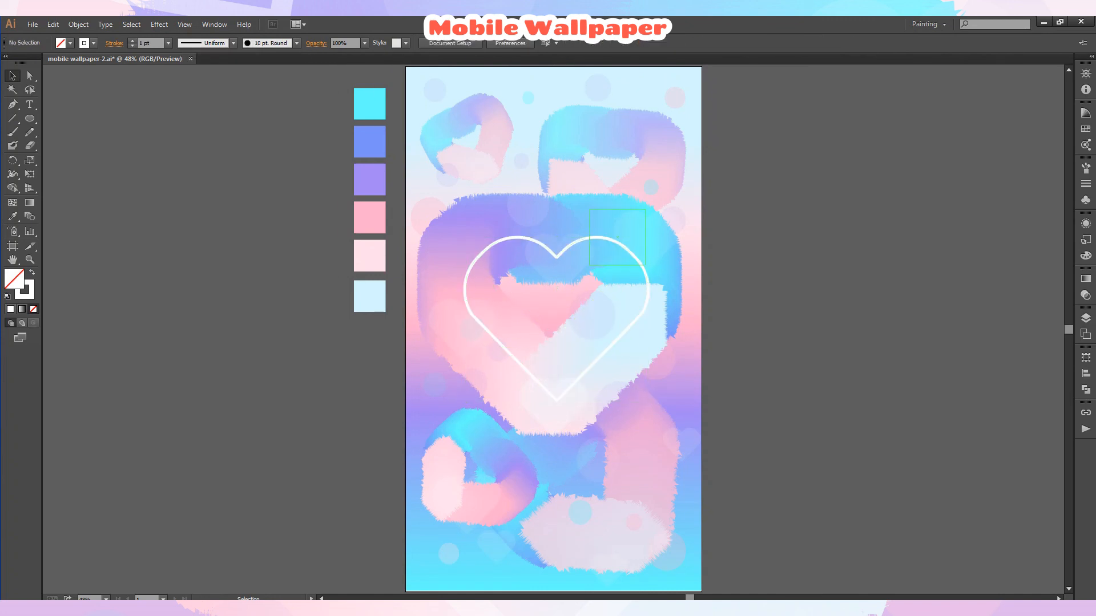
{"action": "left_click_drag", "start_coordinate": [557, 401], "coordinate": [554, 398]}
{"action": "left_click_drag", "start_coordinate": [557, 250], "coordinate": [553, 242]}
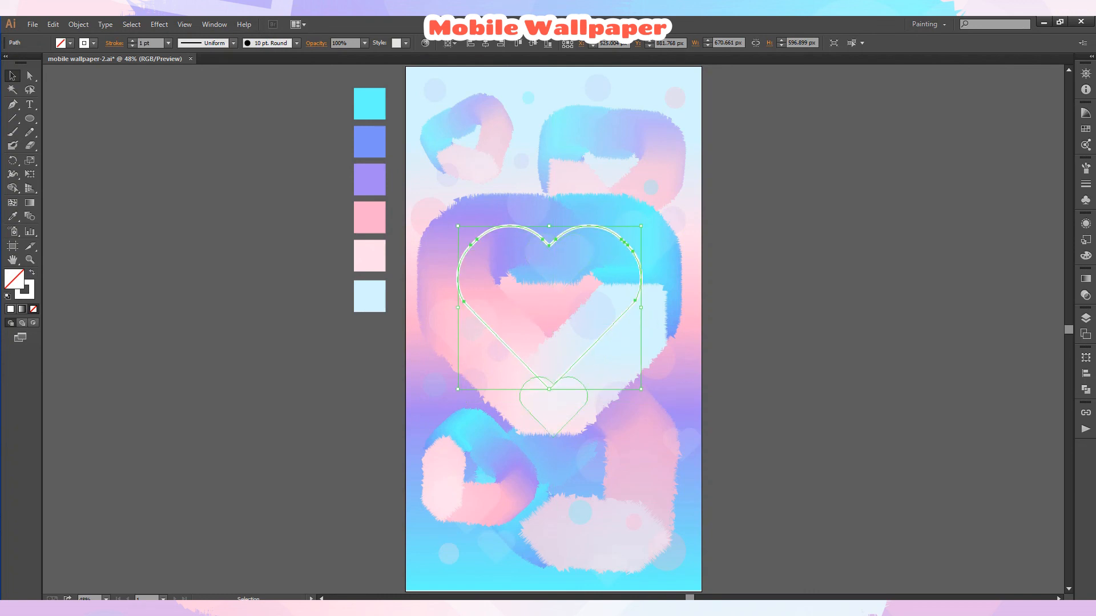
Set the heart outline's opacity to 50% and undo the change.
{"action": "key", "text": "ctrl+shift+a"}
{"action": "left_click", "coordinate": [554, 239]}
{"action": "left_click", "coordinate": [364, 43]}
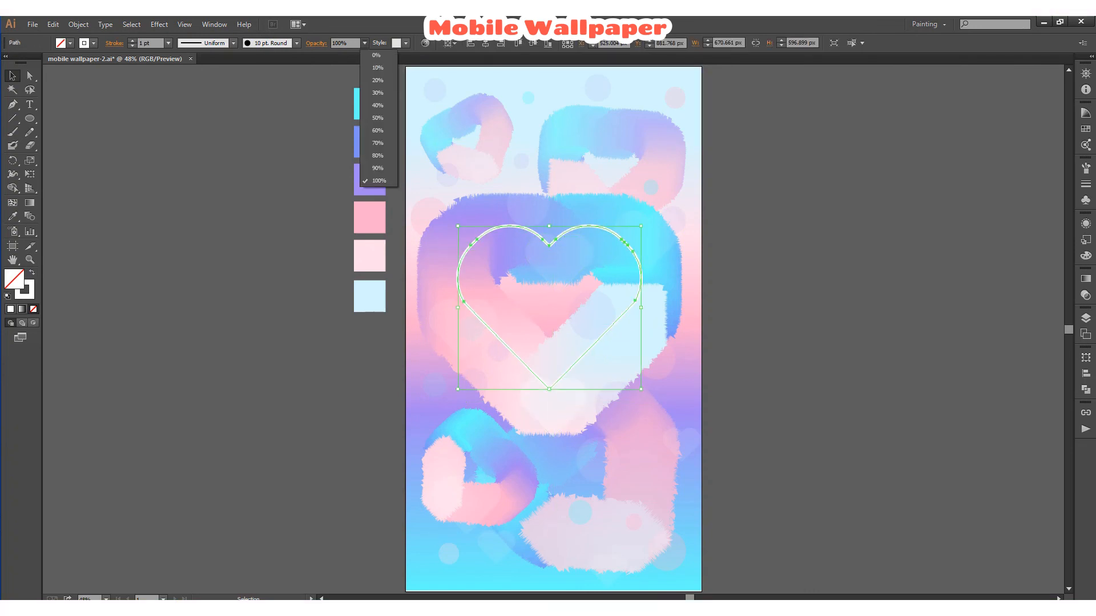
{"action": "left_click", "coordinate": [373, 118]}
{"action": "key", "text": "ctrl+shift+a"}
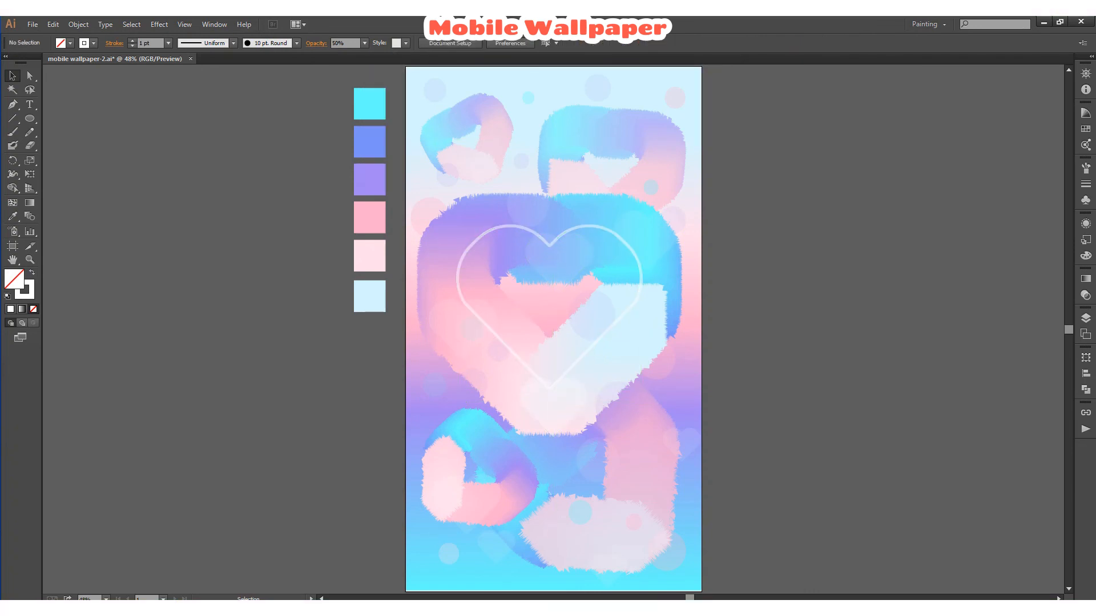
{"action": "key", "text": "ctrl+z"}
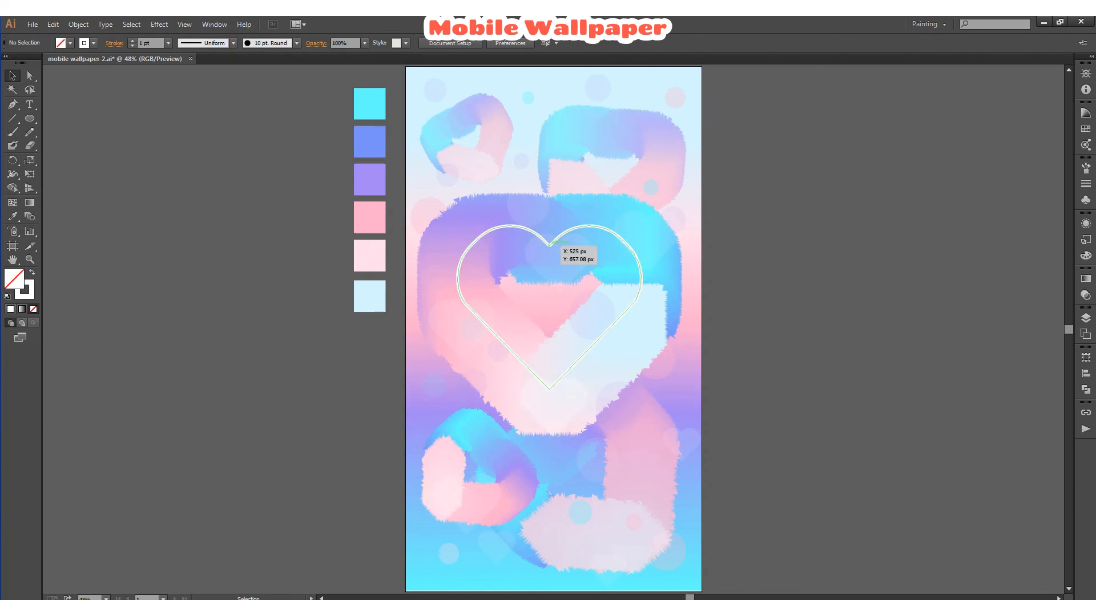
Duplicate the heart outline, scale the copy down to about 297 px wide and place it near the artboard's top-left corner.
{"action": "left_click_drag", "start_coordinate": [550, 243], "coordinate": [612, 109]}
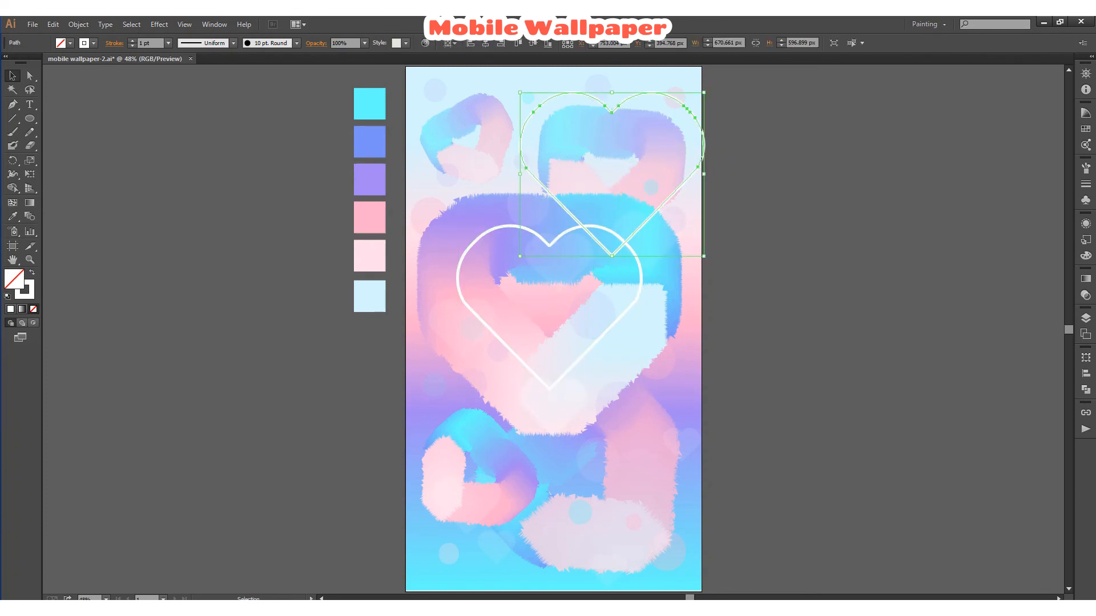
{"action": "left_click_drag", "start_coordinate": [704, 257], "coordinate": [631, 166]}
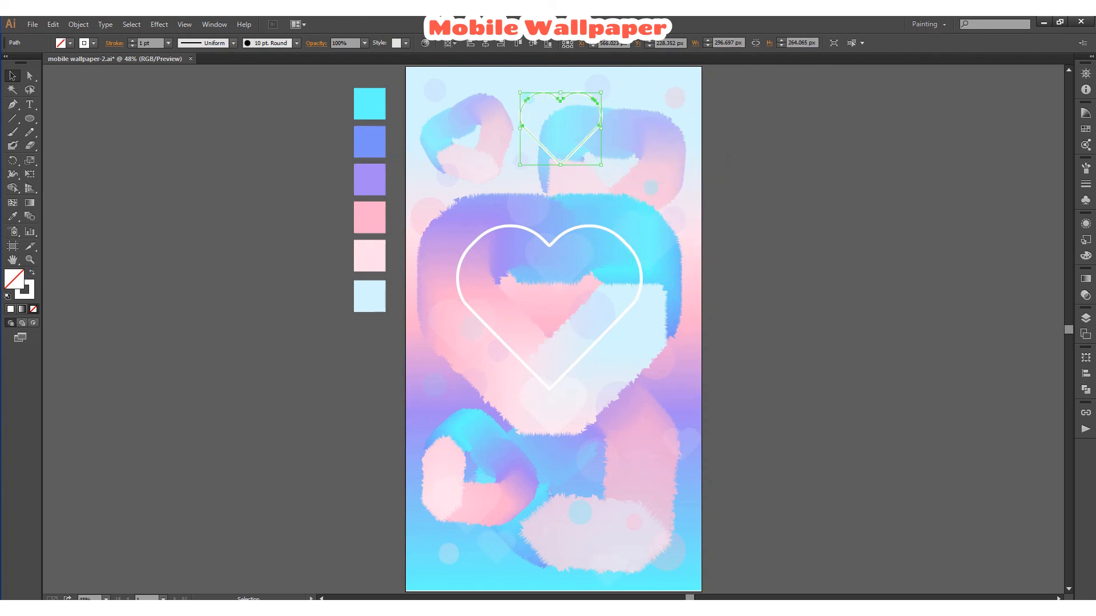
{"action": "left_click", "coordinate": [737, 178]}
{"action": "left_click_drag", "start_coordinate": [561, 98], "coordinate": [462, 98]}
{"action": "left_click", "coordinate": [467, 250], "text": "shift"}
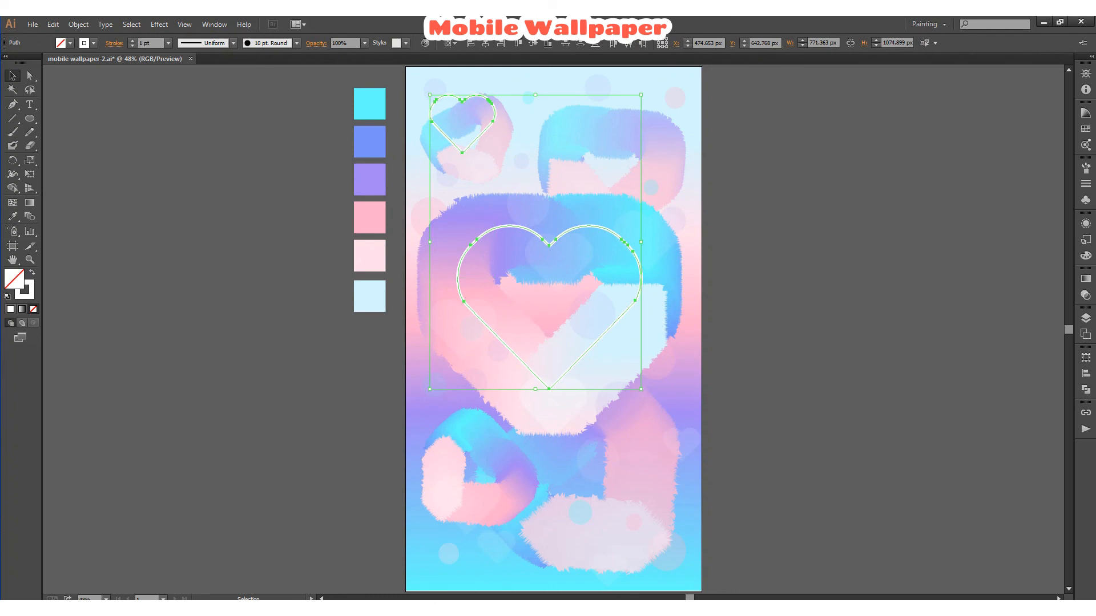
{"action": "left_click", "coordinate": [30, 294]}
{"action": "left_click", "coordinate": [92, 43]}
{"action": "mouse_move", "coordinate": [143, 121]}
{"action": "left_mouse_down"}
{"action": "mouse_move", "coordinate": [144, 147]}
{"action": "mouse_move", "coordinate": [157, 138]}
{"action": "left_mouse_up"}
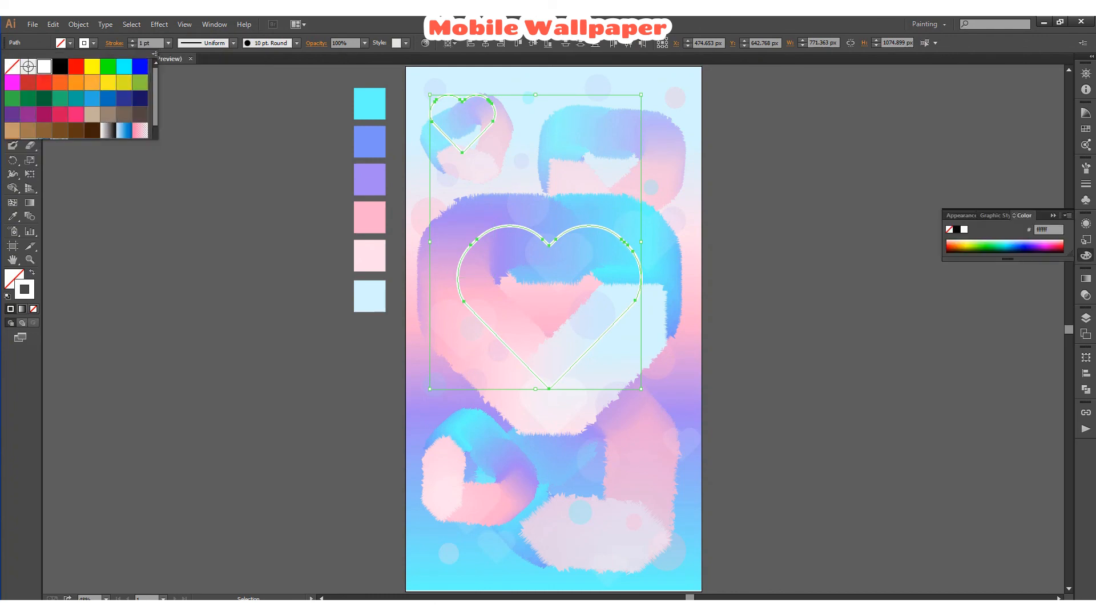
{"action": "left_click", "coordinate": [132, 24]}
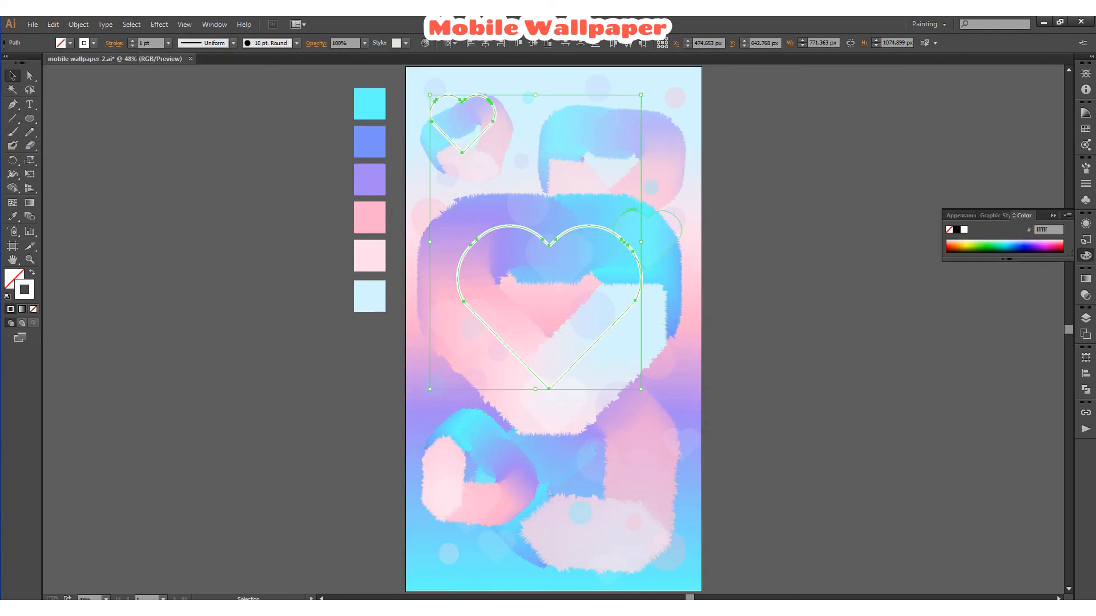
{"action": "left_click", "coordinate": [753, 178]}
Set both heart outlines' stroke weight to 3 pt and their opacity to 70%.
{"action": "left_click", "coordinate": [494, 121]}
{"action": "left_click", "coordinate": [502, 228], "text": "shift"}
{"action": "left_click", "coordinate": [169, 43]}
{"action": "left_click", "coordinate": [180, 117]}
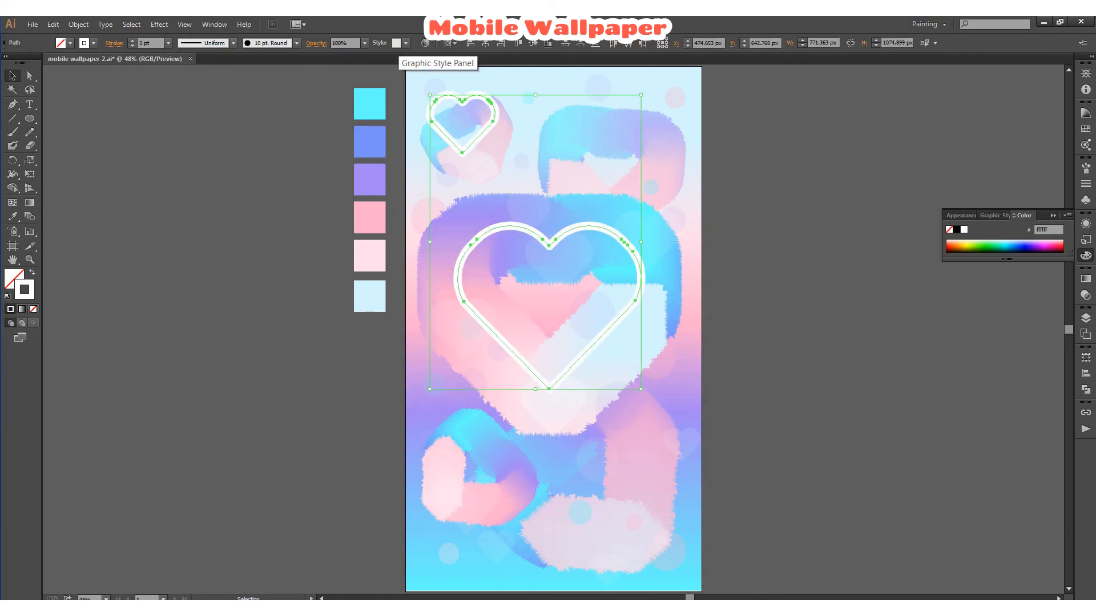
{"action": "left_click", "coordinate": [364, 43]}
{"action": "left_click", "coordinate": [377, 143]}
{"action": "left_click", "coordinate": [753, 174]}
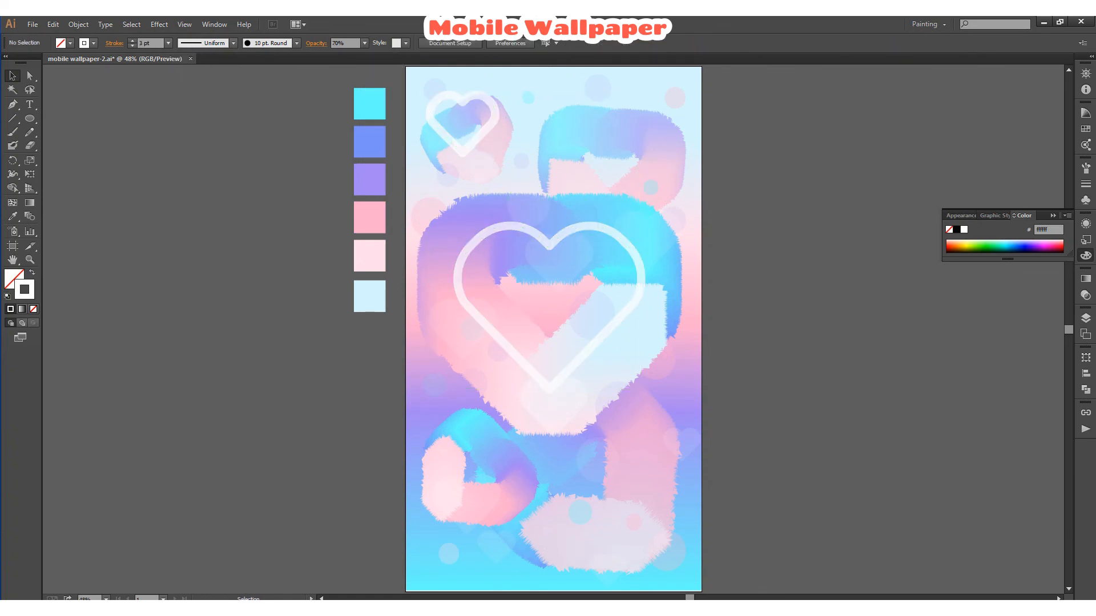
Set the small heart's stroke weight to 2 pt and duplicate it toward the top centre of the artboard.
{"action": "left_click", "coordinate": [473, 142]}
{"action": "left_click", "coordinate": [169, 43]}
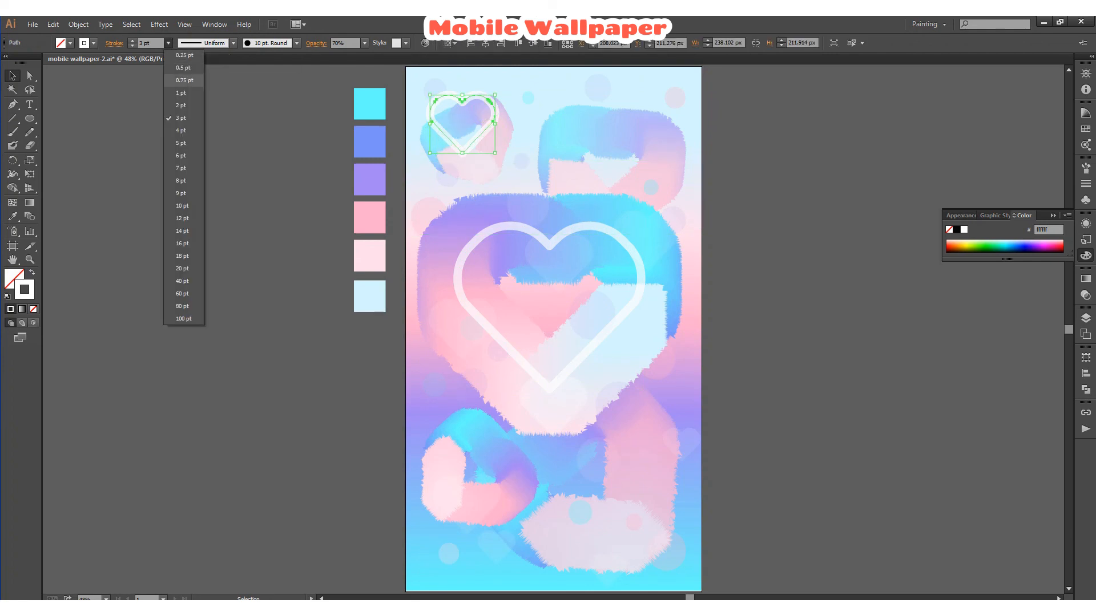
{"action": "left_click", "coordinate": [180, 105]}
{"action": "mouse_move", "coordinate": [497, 156]}
{"action": "left_mouse_down"}
{"action": "mouse_move", "coordinate": [510, 129]}
{"action": "mouse_move", "coordinate": [594, 127]}
{"action": "left_mouse_up"}
{"action": "left_click", "coordinate": [753, 171]}
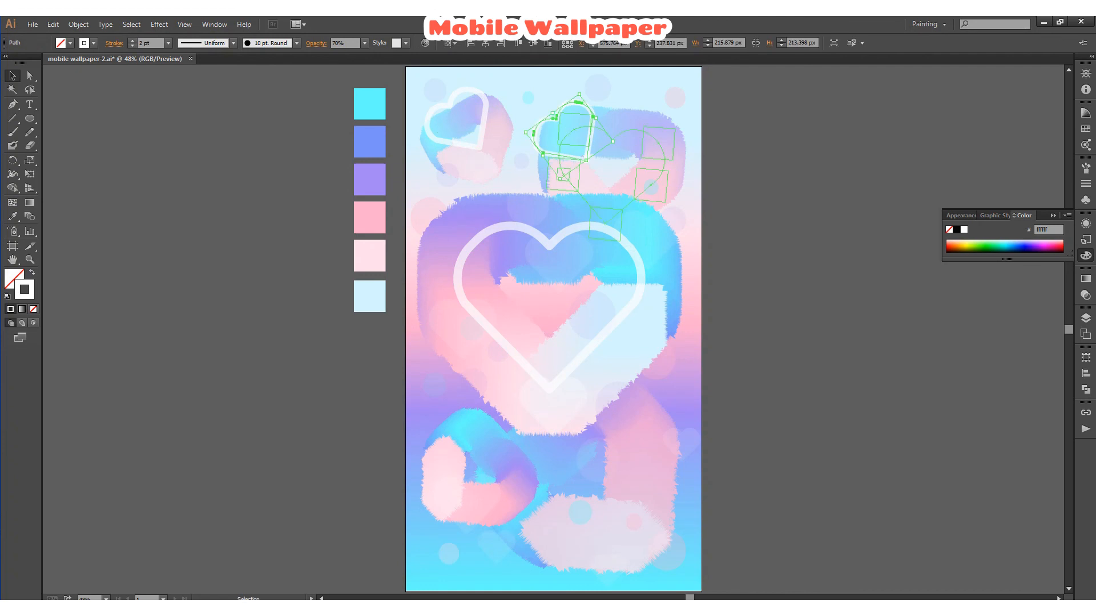